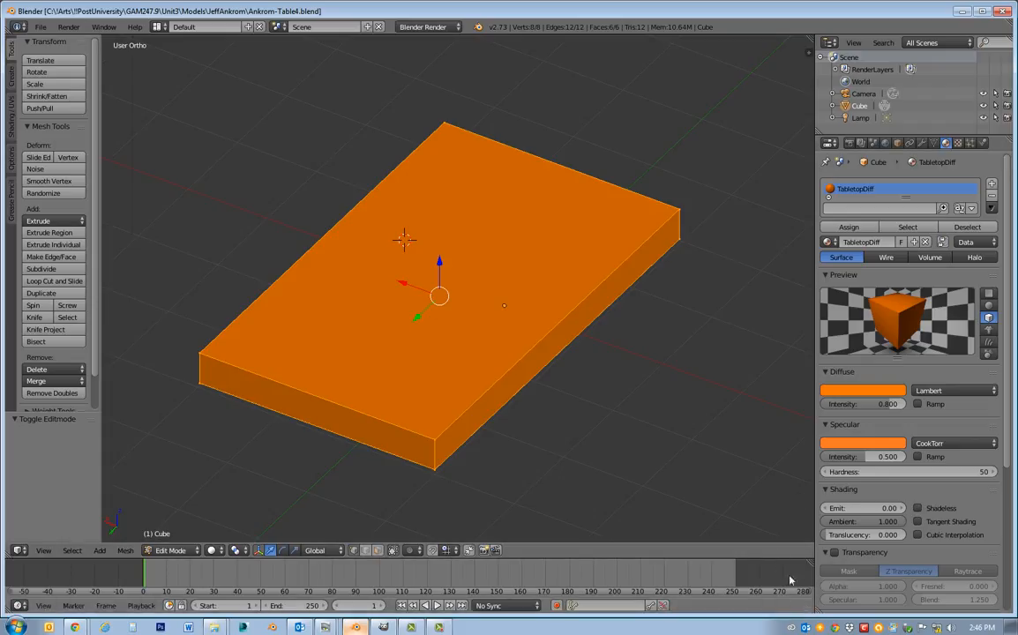
Expand the timeline area over the 3D viewport and change the combined area to a 3D View editor.
{"action": "left_click_drag", "start_coordinate": [810, 563], "coordinate": [719, 474]}
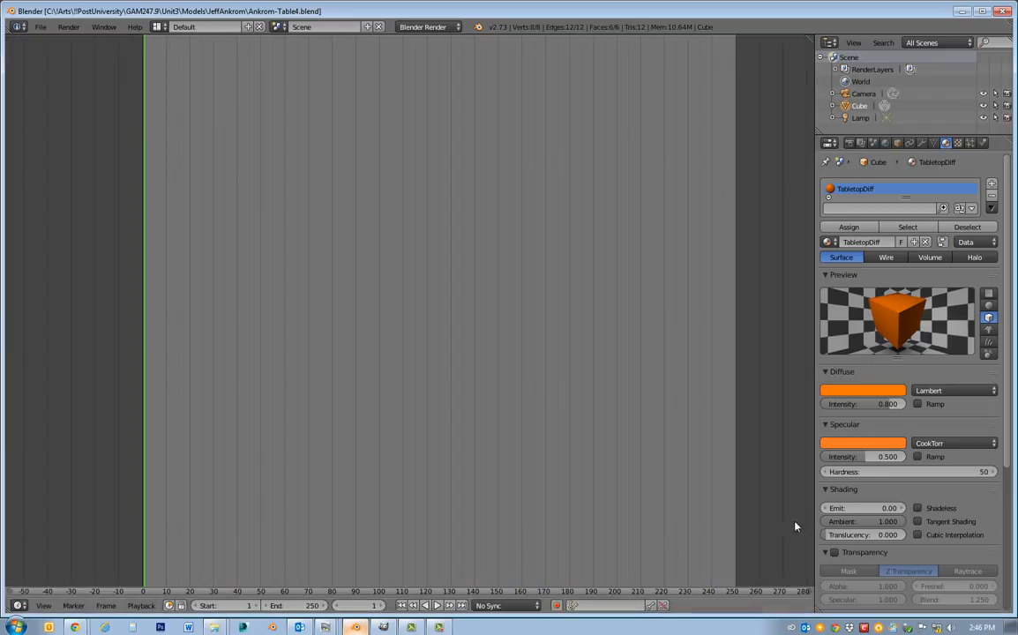
{"action": "left_click", "coordinate": [17, 605]}
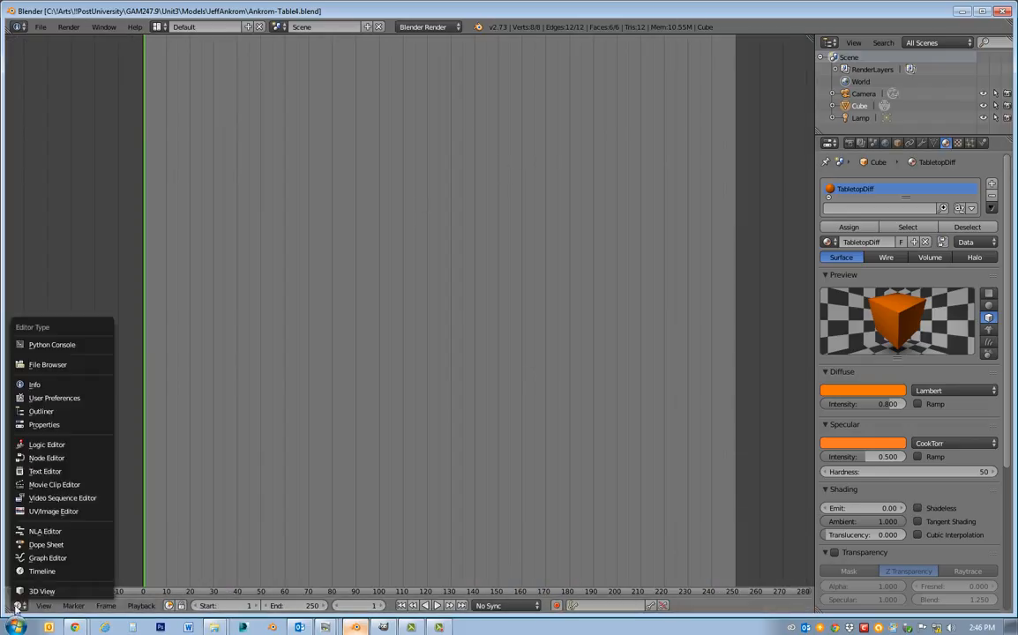
{"action": "left_click", "coordinate": [17, 537]}
Switch the tabletop mesh from Edit Mode to Object Mode.
{"action": "middle_click_drag", "start_coordinate": [563, 399], "coordinate": [547, 325]}
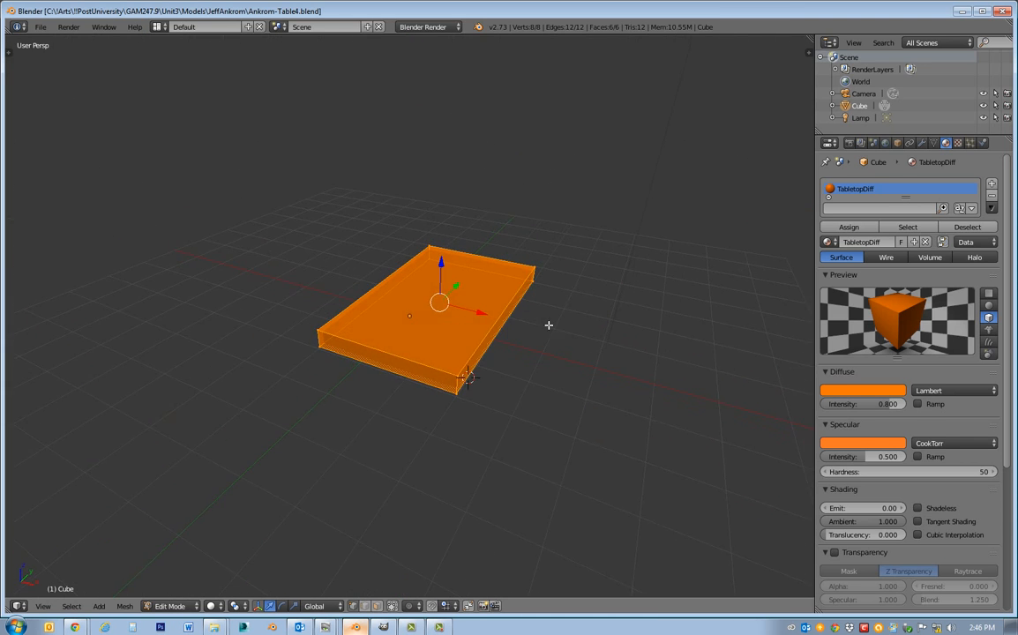
{"action": "scroll", "coordinate": [537, 345], "scroll_direction": "up", "scroll_amount": 3}
{"action": "middle_click_drag", "start_coordinate": [525, 366], "coordinate": [566, 394]}
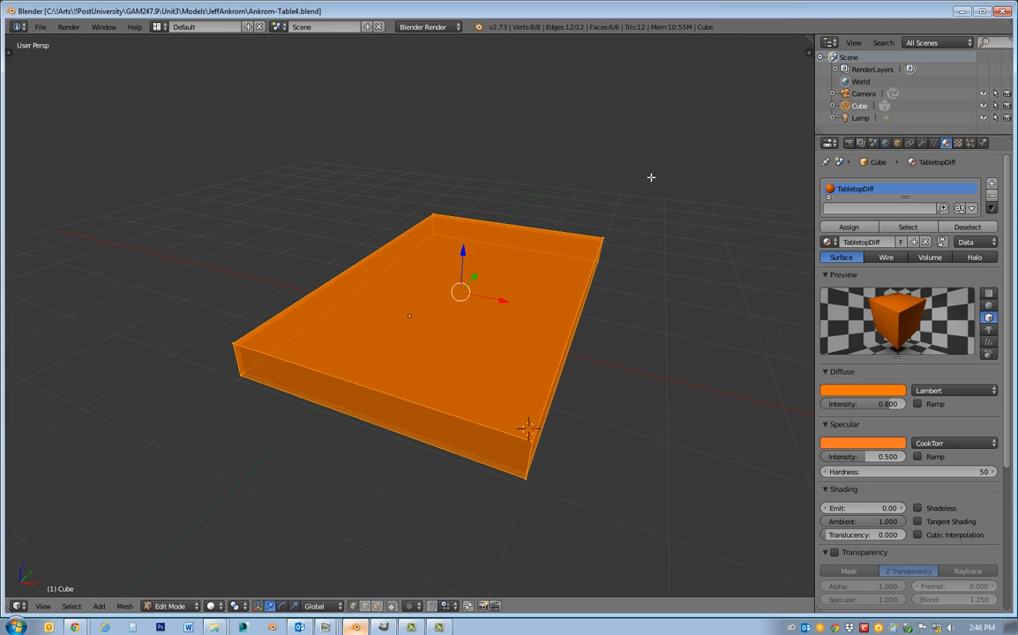
{"action": "middle_click_drag", "start_coordinate": [687, 350], "coordinate": [640, 400]}
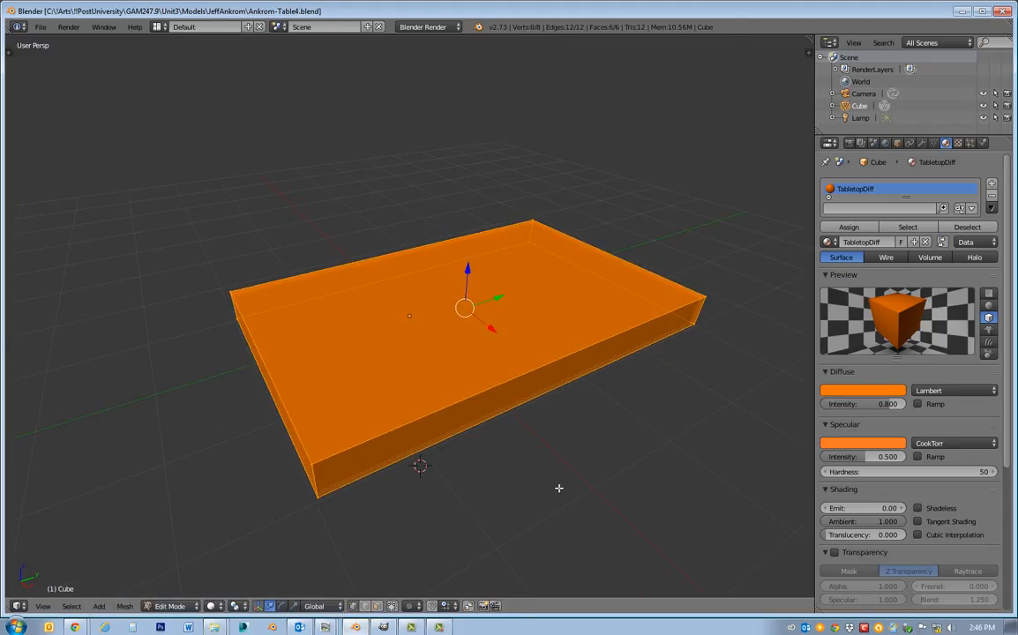
{"action": "key", "text": "Tab"}
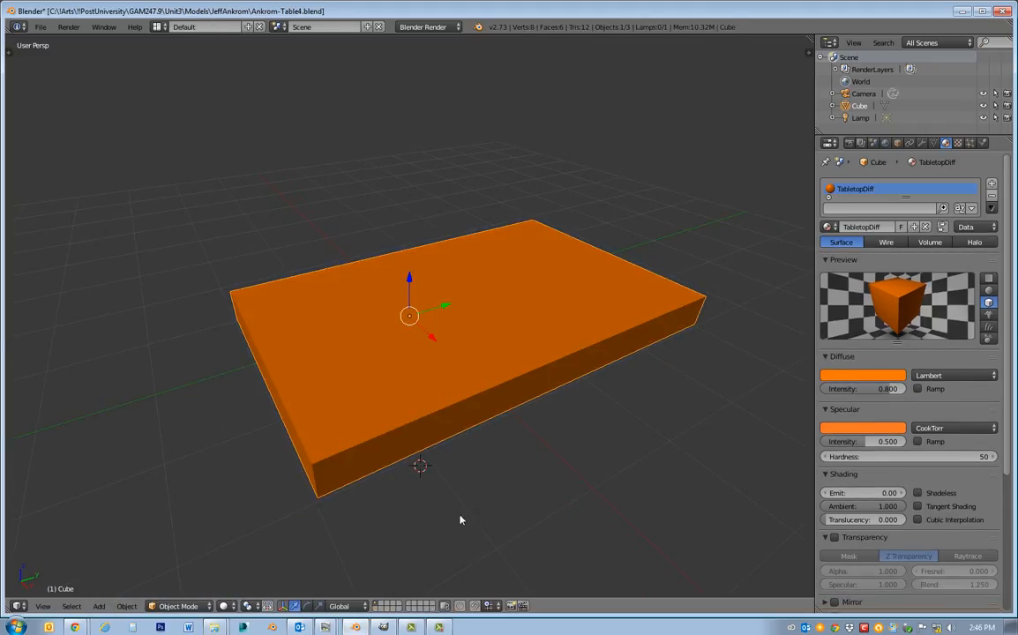
{"action": "middle_click_drag", "start_coordinate": [454, 527], "coordinate": [500, 530]}
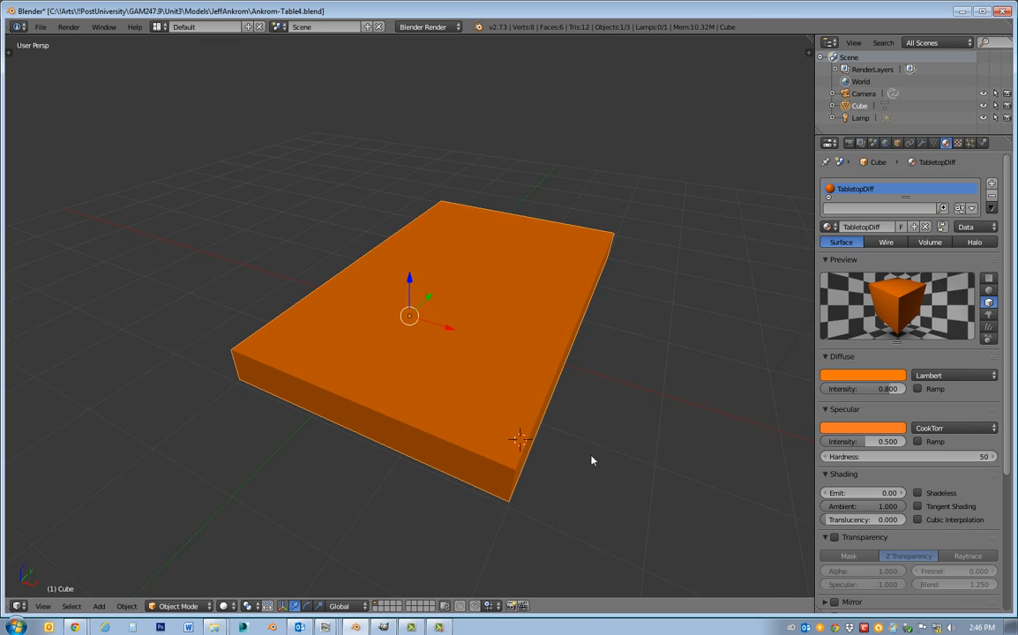
{"action": "middle_click_drag", "start_coordinate": [591, 461], "coordinate": [624, 296]}
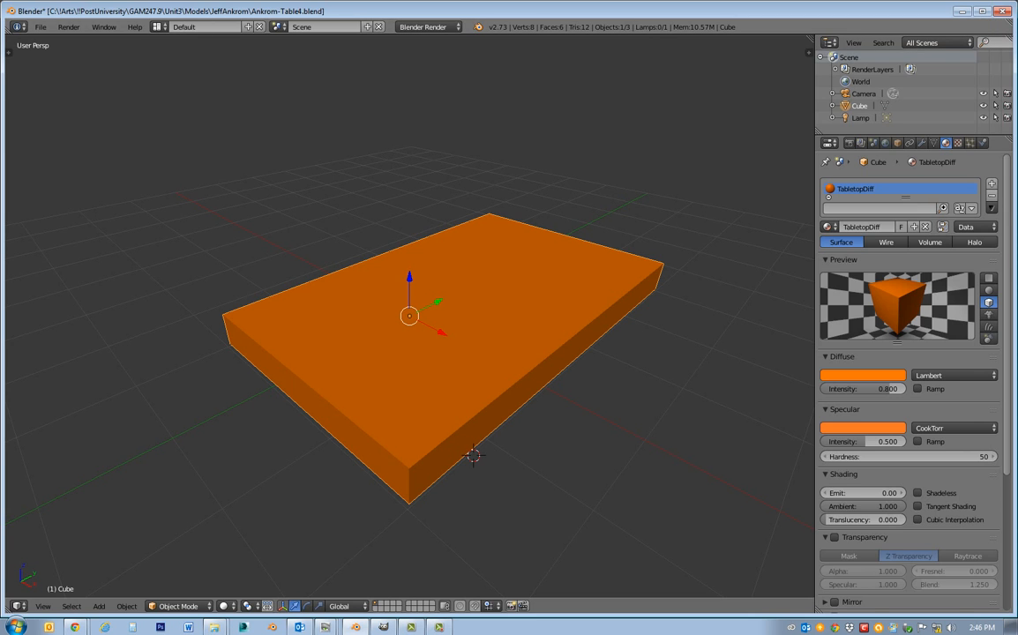
Bring the redness.png viewer onto this screen, minimize Blender and switch to GIMP.
{"action": "left_click_drag", "start_coordinate": [1017, 138], "coordinate": [577, 145]}
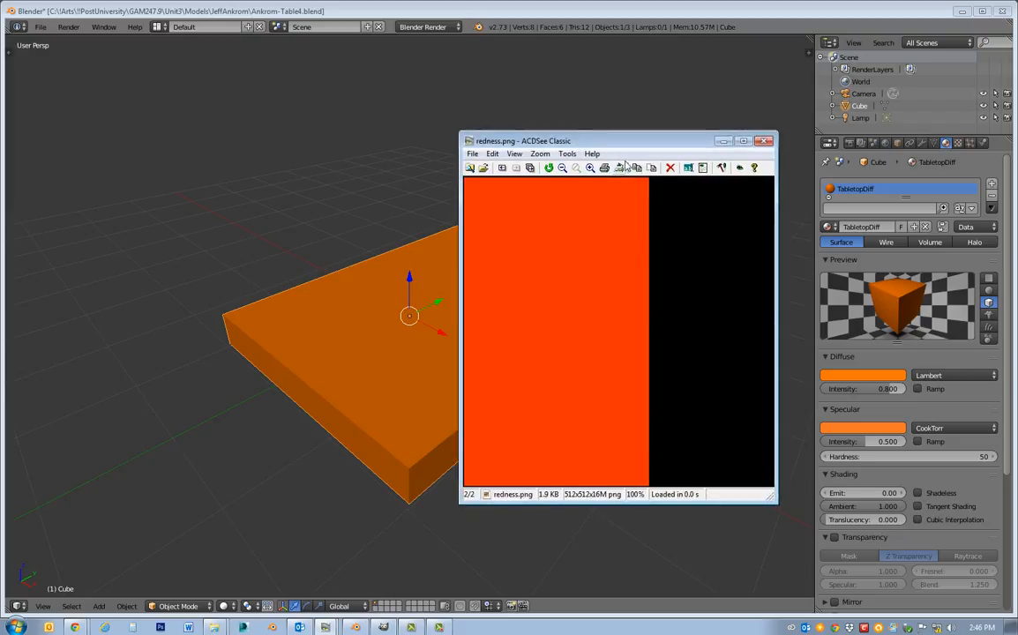
{"action": "left_click", "coordinate": [963, 12]}
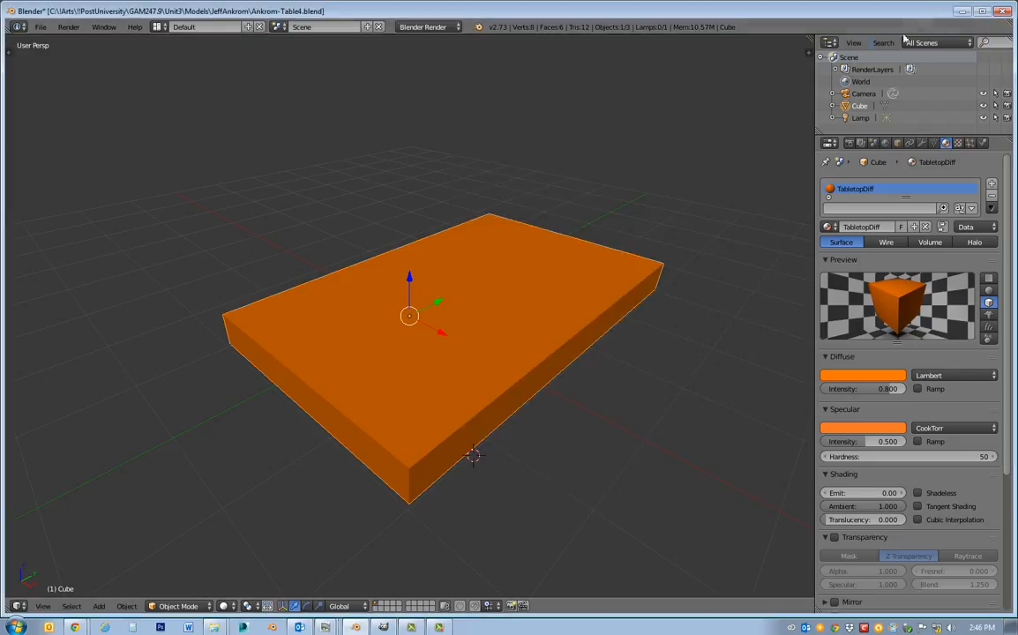
{"action": "left_click", "coordinate": [963, 13]}
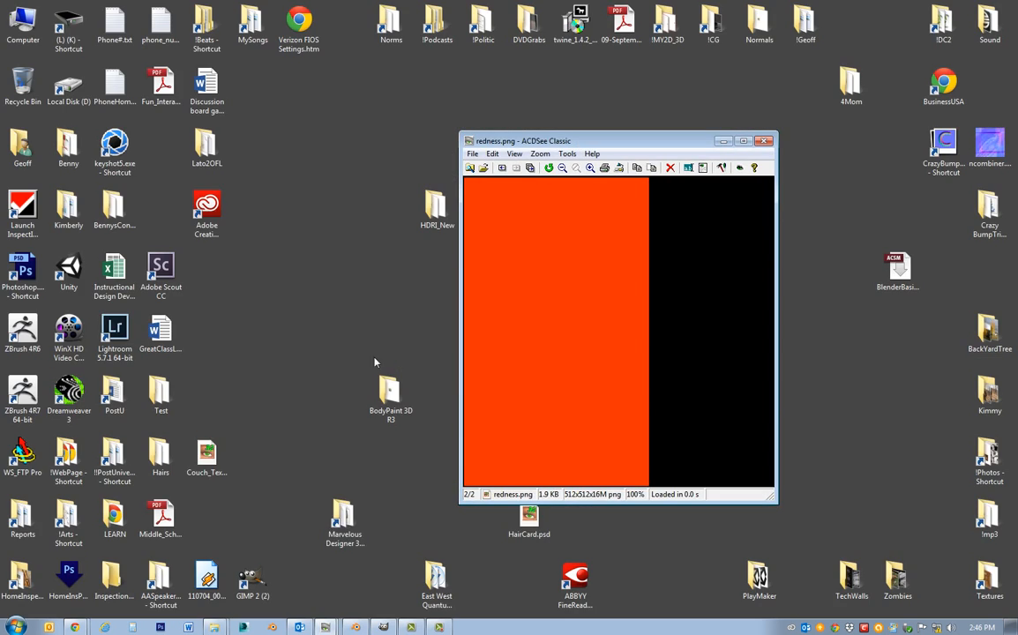
{"action": "left_click", "coordinate": [383, 626]}
{"action": "left_click", "coordinate": [667, 472]}
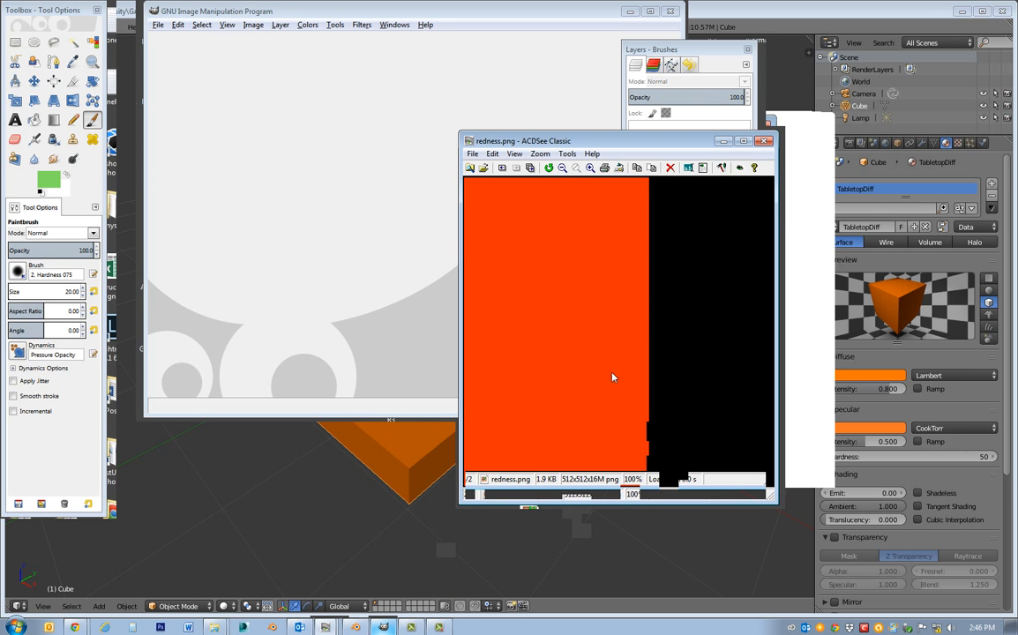
Move the ACDSee viewer clear of the GIMP window and open its redness.png image in GIMP.
{"action": "left_click_drag", "start_coordinate": [562, 142], "coordinate": [651, 190]}
{"action": "left_click_drag", "start_coordinate": [639, 330], "coordinate": [401, 218]}
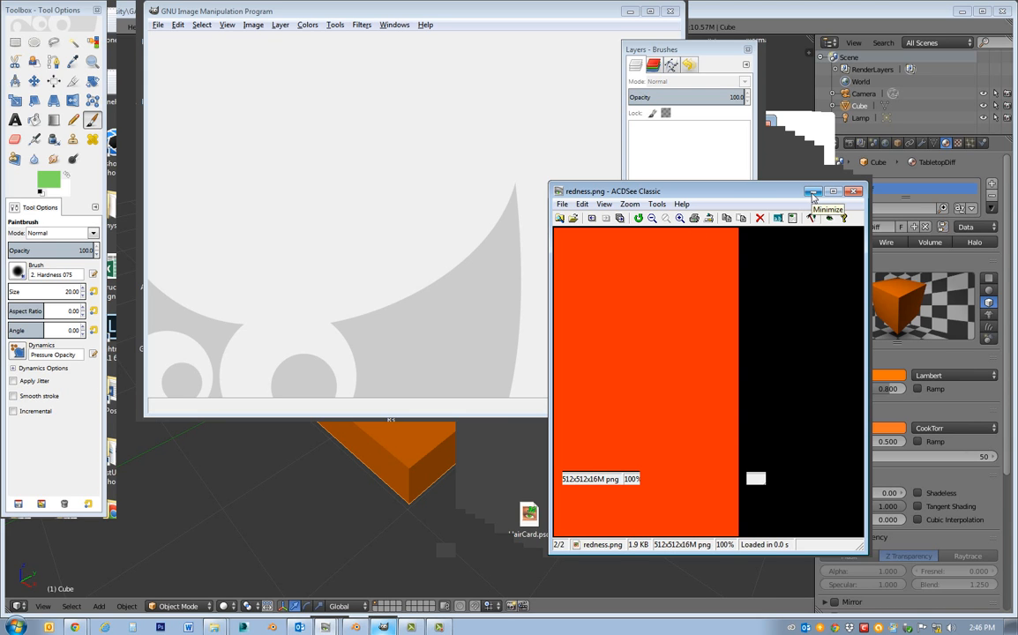
{"action": "left_click_drag", "start_coordinate": [750, 191], "coordinate": [893, 240]}
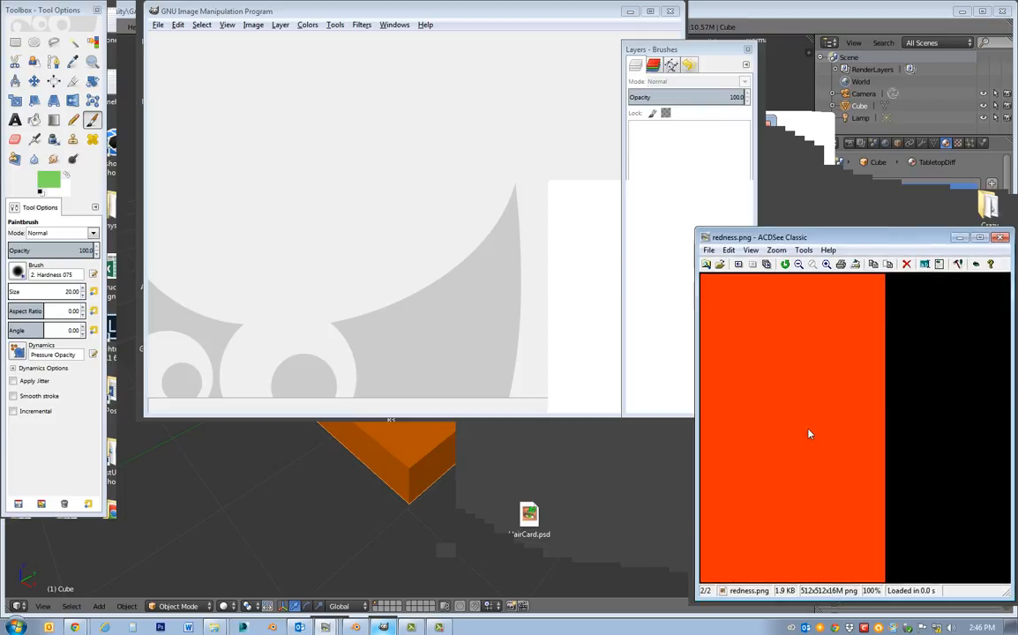
{"action": "left_click_drag", "start_coordinate": [807, 431], "coordinate": [427, 239]}
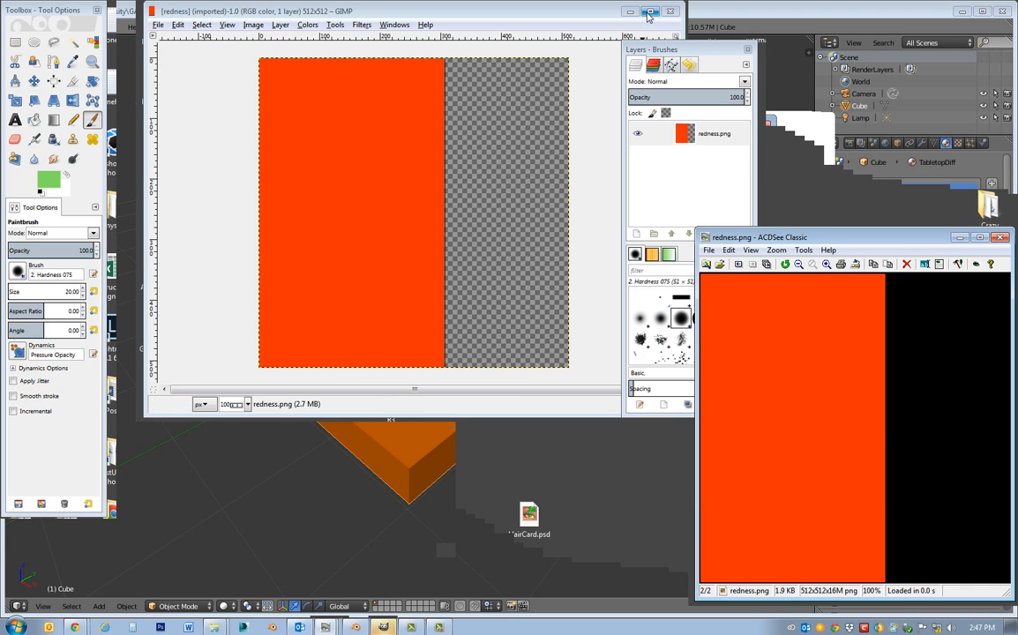
Maximize the GIMP image window and move the Layers - Brushes dock and the redness.png viewer away from the canvas.
{"action": "left_click", "coordinate": [648, 12]}
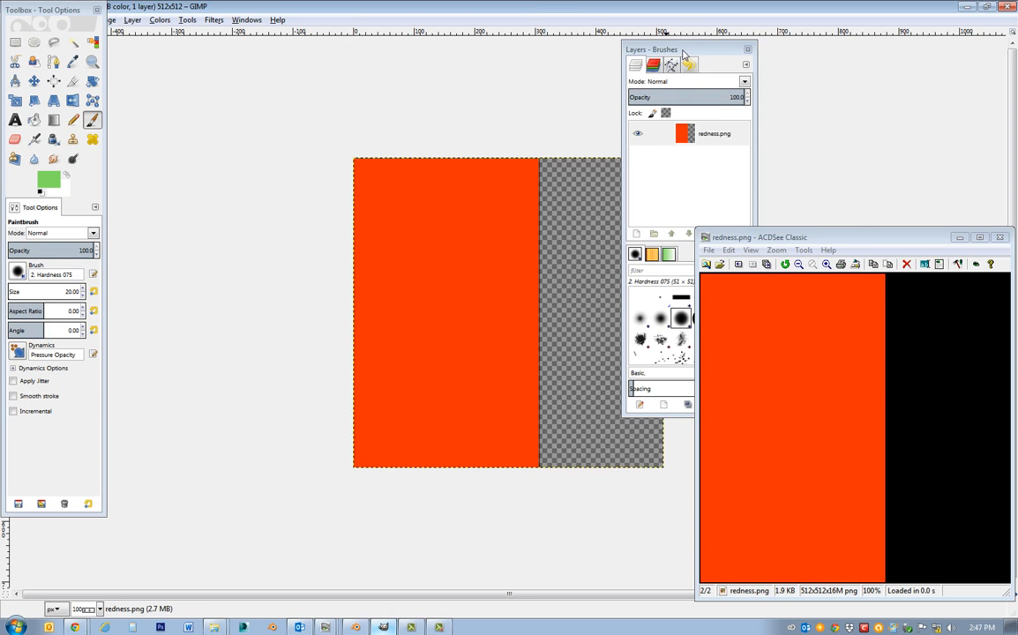
{"action": "left_click_drag", "start_coordinate": [684, 51], "coordinate": [860, 25]}
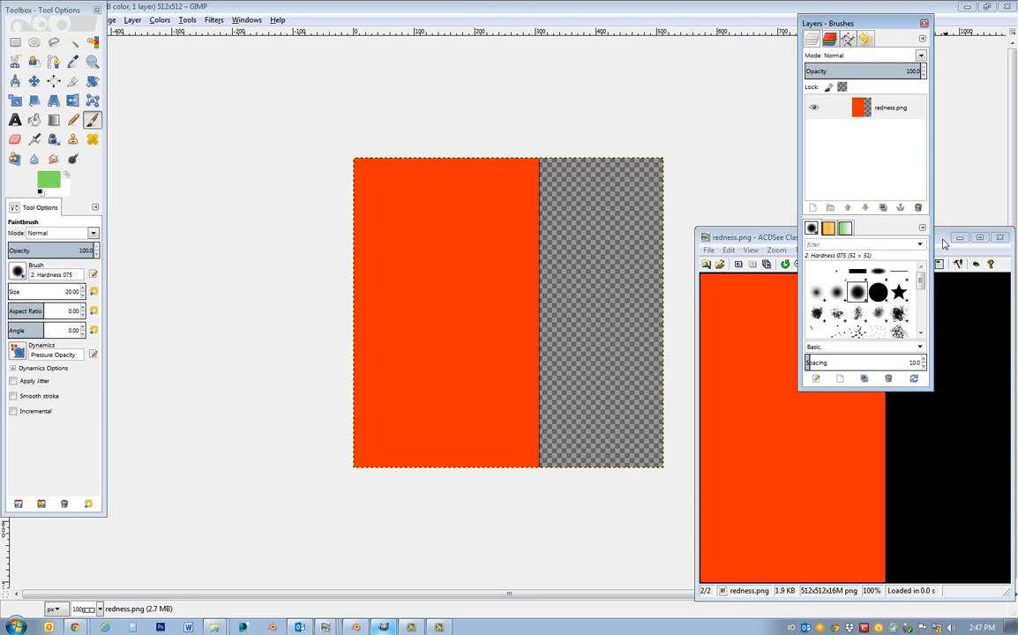
{"action": "left_click_drag", "start_coordinate": [943, 239], "coordinate": [1017, 237]}
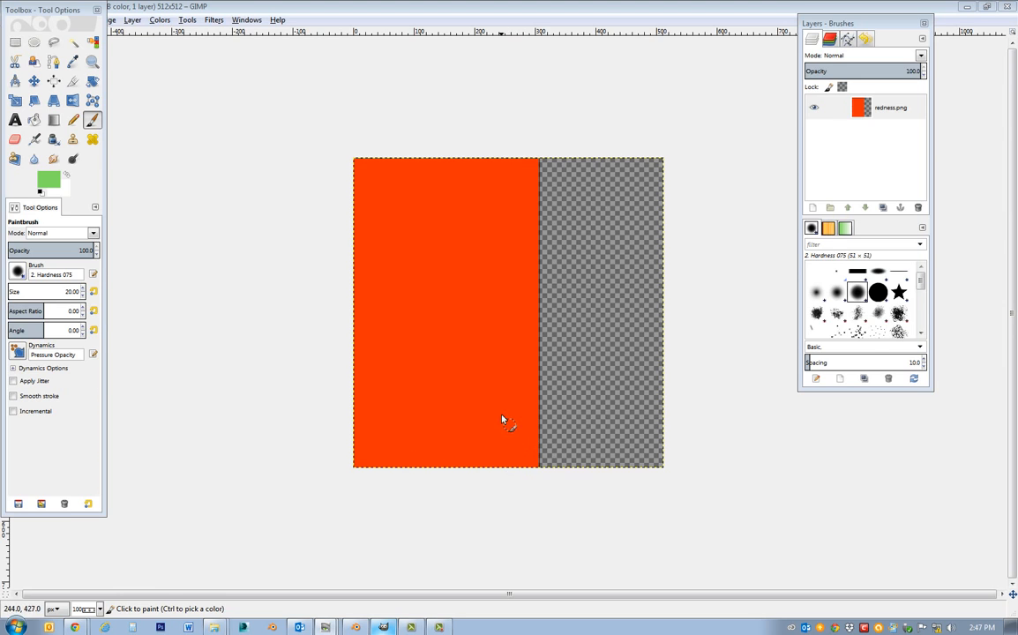
Rename the redness.png layer to UV.
{"action": "left_click", "coordinate": [885, 108]}
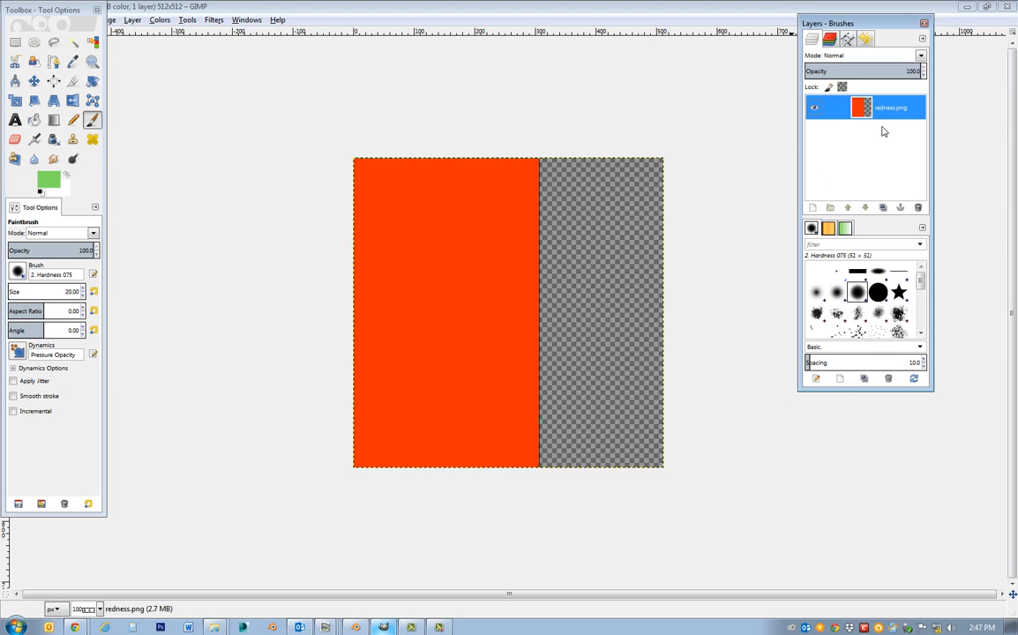
{"action": "double_click", "coordinate": [891, 109]}
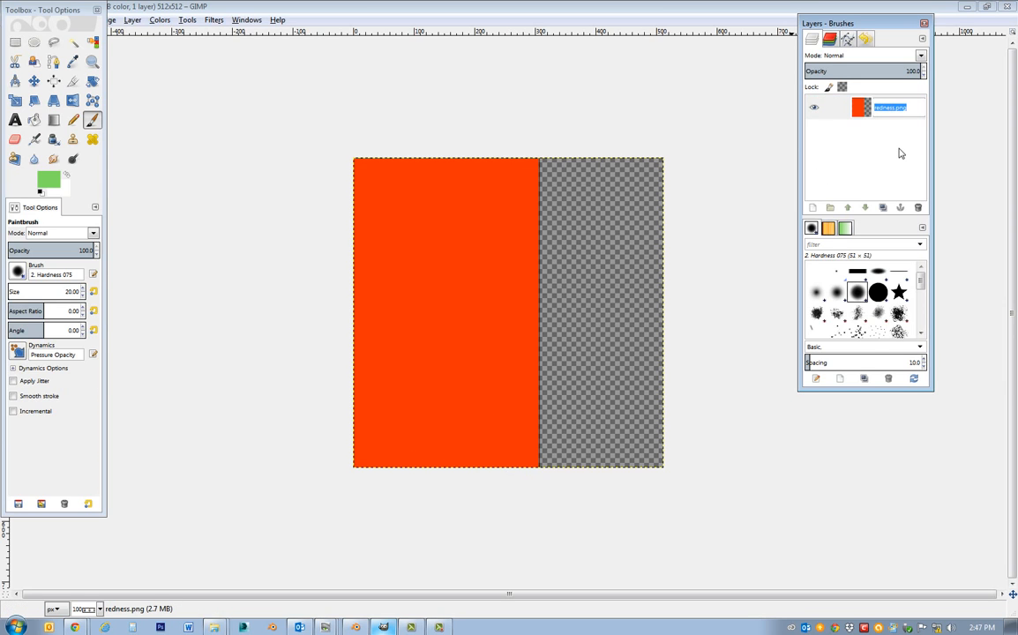
{"action": "type", "text": "u"}
{"action": "key", "text": "Return"}
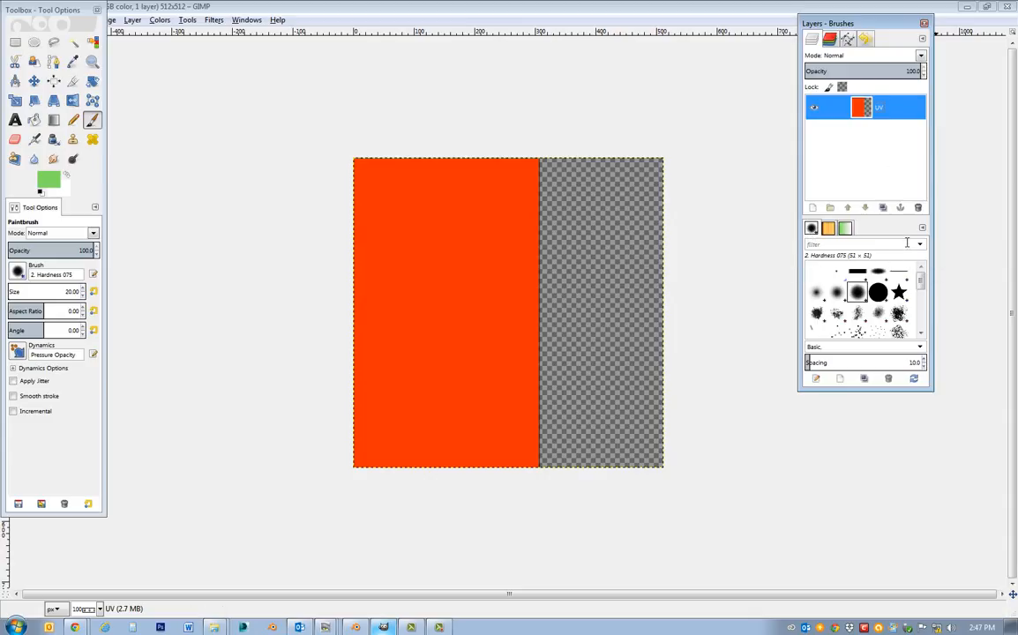
Add a new layer group above the UV layer, then reselect the UV layer.
{"action": "left_click", "coordinate": [830, 207]}
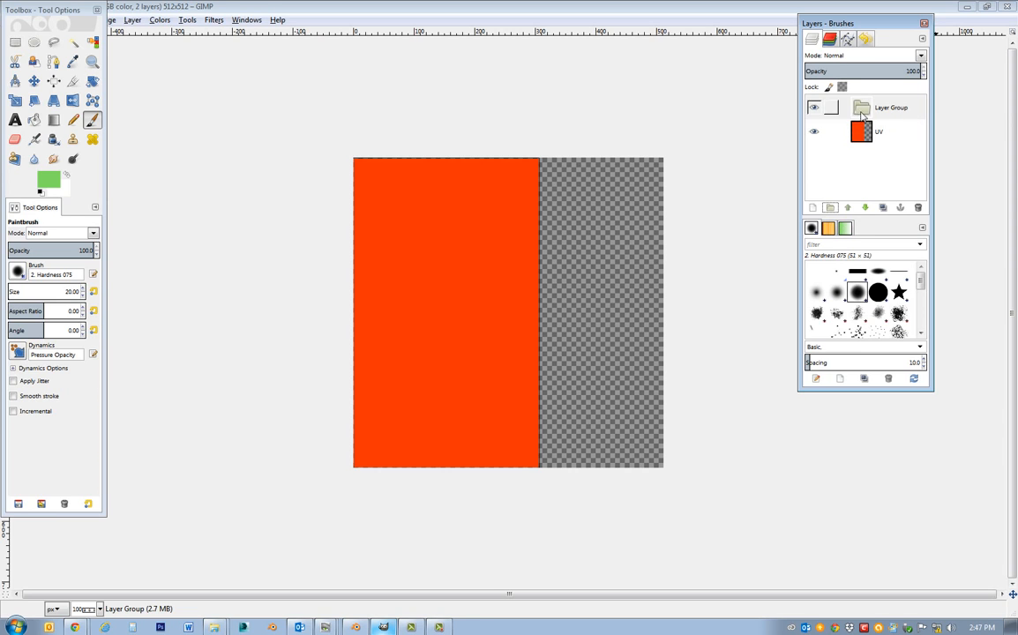
{"action": "left_click_drag", "start_coordinate": [869, 133], "coordinate": [879, 112]}
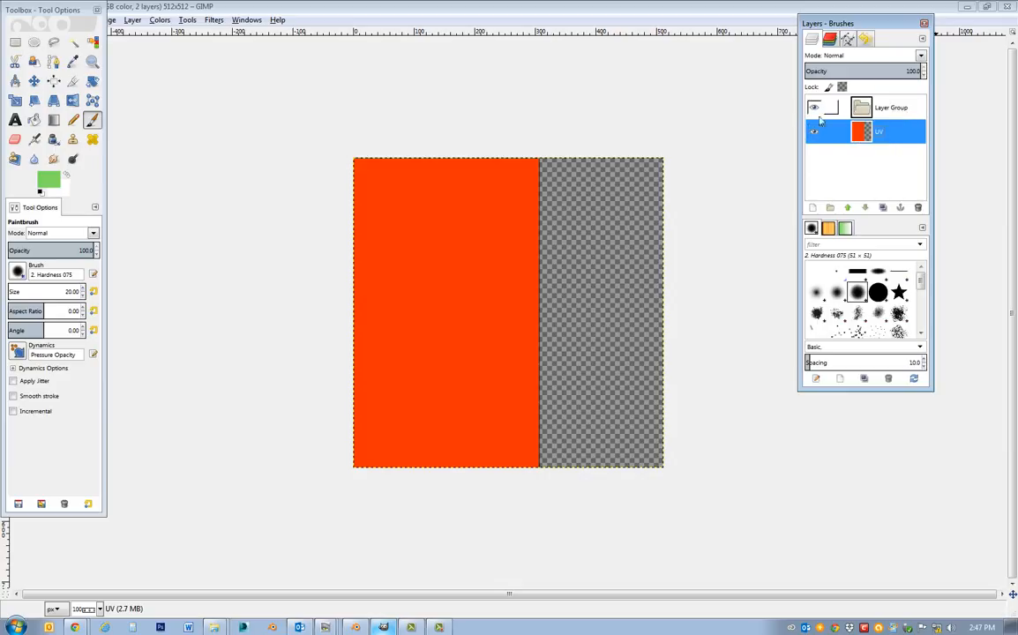
{"action": "mouse_move", "coordinate": [887, 132]}
{"action": "left_mouse_down"}
{"action": "mouse_move", "coordinate": [875, 107]}
{"action": "mouse_move", "coordinate": [869, 134]}
{"action": "left_mouse_up"}
{"action": "left_click", "coordinate": [870, 137]}
{"action": "left_click_drag", "start_coordinate": [891, 135], "coordinate": [890, 106]}
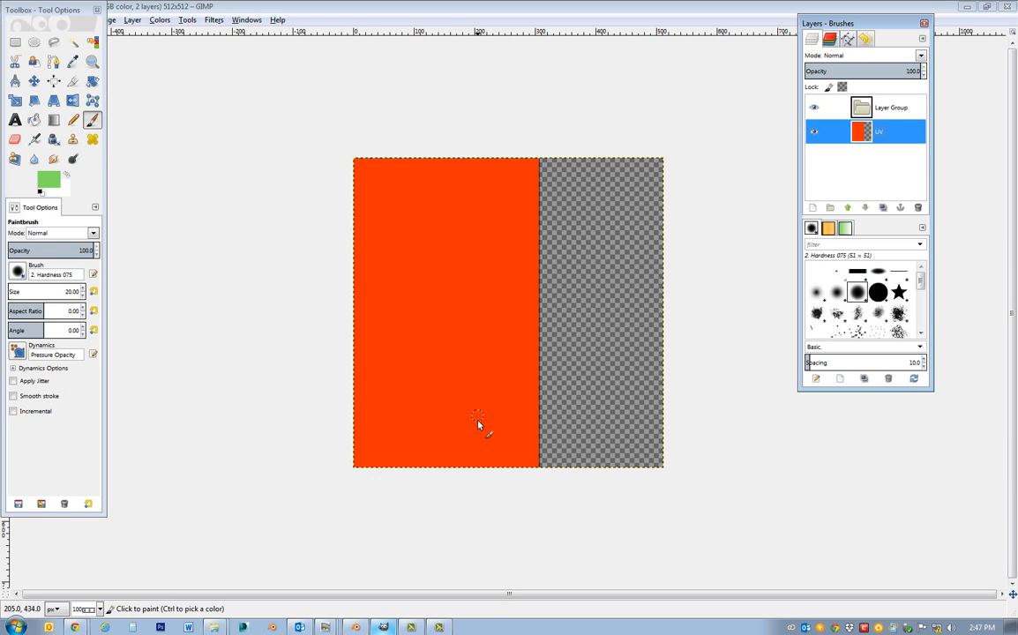
Switch to Blender to inspect the tabletop model, then return to GIMP.
{"action": "left_click", "coordinate": [356, 627]}
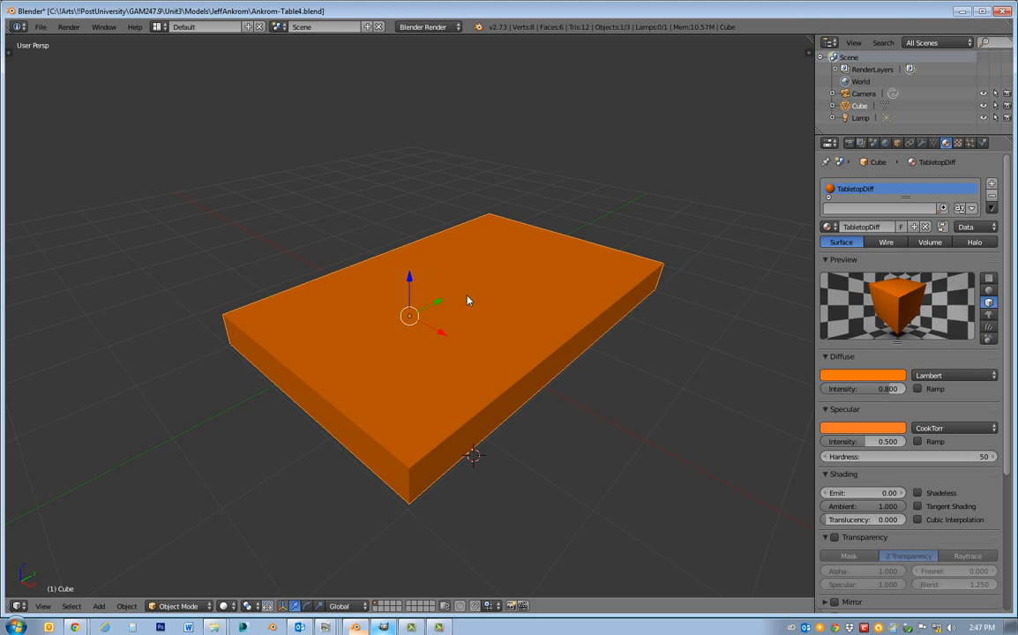
{"action": "middle_click_drag", "start_coordinate": [570, 337], "coordinate": [634, 294]}
{"action": "left_click", "coordinate": [962, 11]}
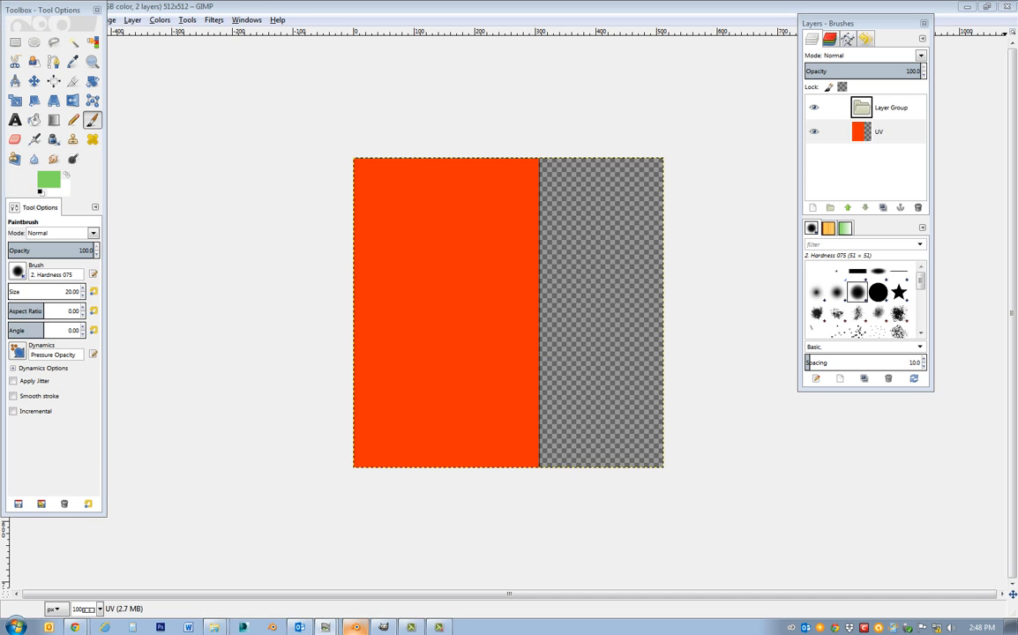
Bring the ACDSee viewer onto this screen and browse the wood texture images for one suited to the tabletop.
{"action": "left_click_drag", "start_coordinate": [1017, 161], "coordinate": [609, 185]}
{"action": "scroll", "coordinate": [735, 362], "scroll_direction": "down", "scroll_amount": 1}
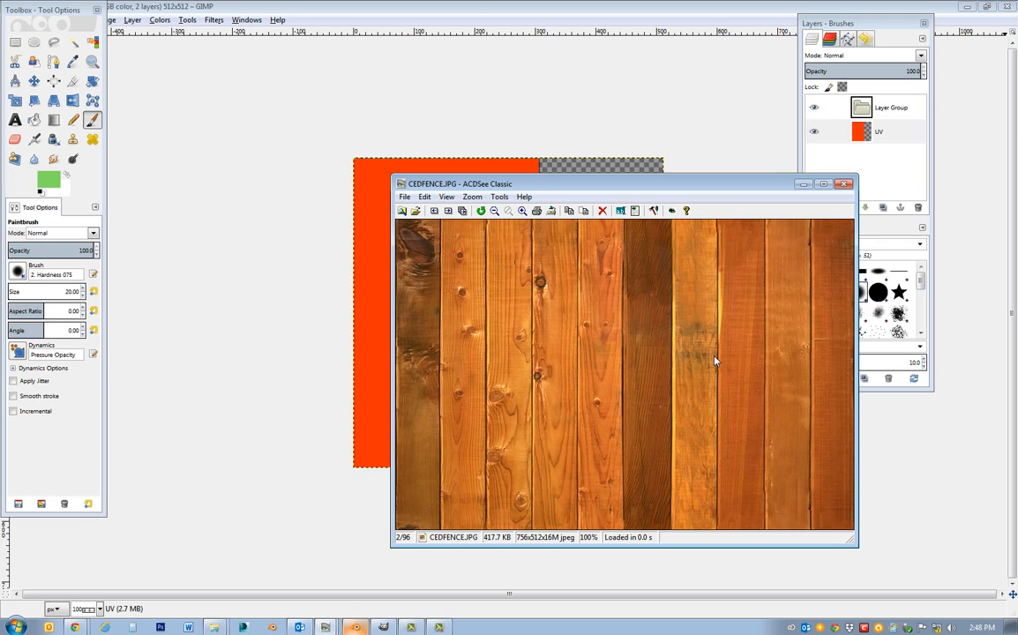
{"action": "scroll", "coordinate": [715, 361], "scroll_direction": "up", "scroll_amount": 1}
{"action": "scroll", "coordinate": [715, 361], "scroll_direction": "down", "scroll_amount": 6}
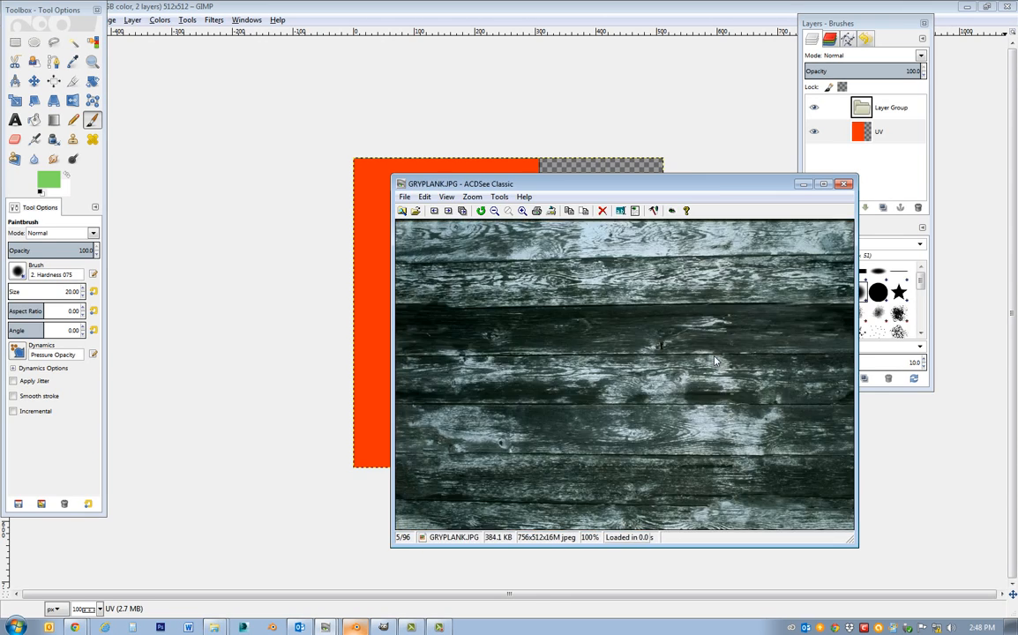
{"action": "scroll", "coordinate": [716, 361], "scroll_direction": "down", "scroll_amount": 5}
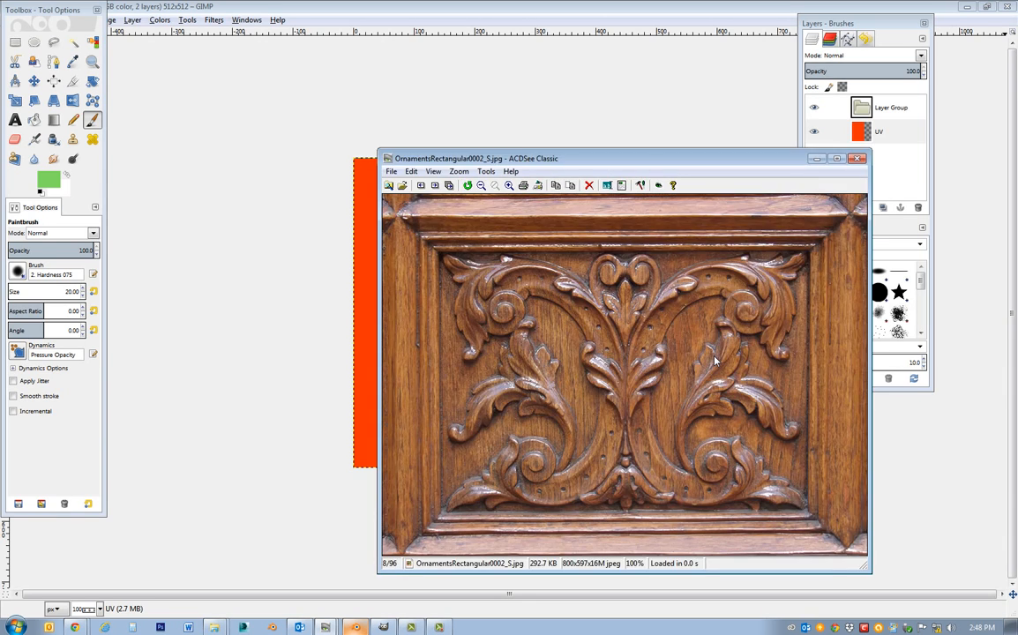
{"action": "scroll", "coordinate": [716, 361], "scroll_direction": "down", "scroll_amount": 8}
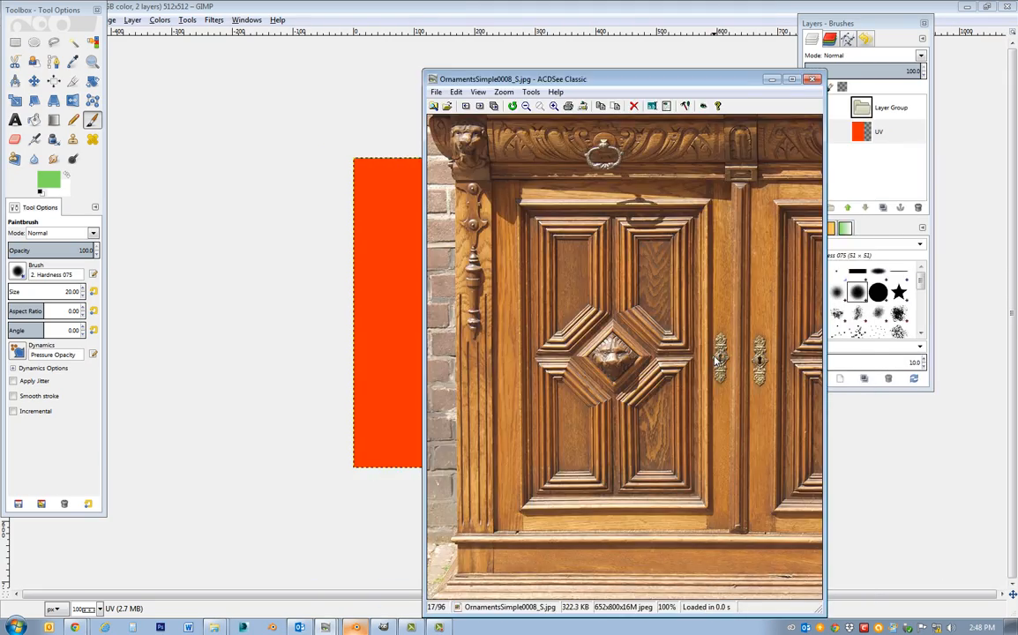
{"action": "scroll", "coordinate": [701, 371], "scroll_direction": "down", "scroll_amount": 5}
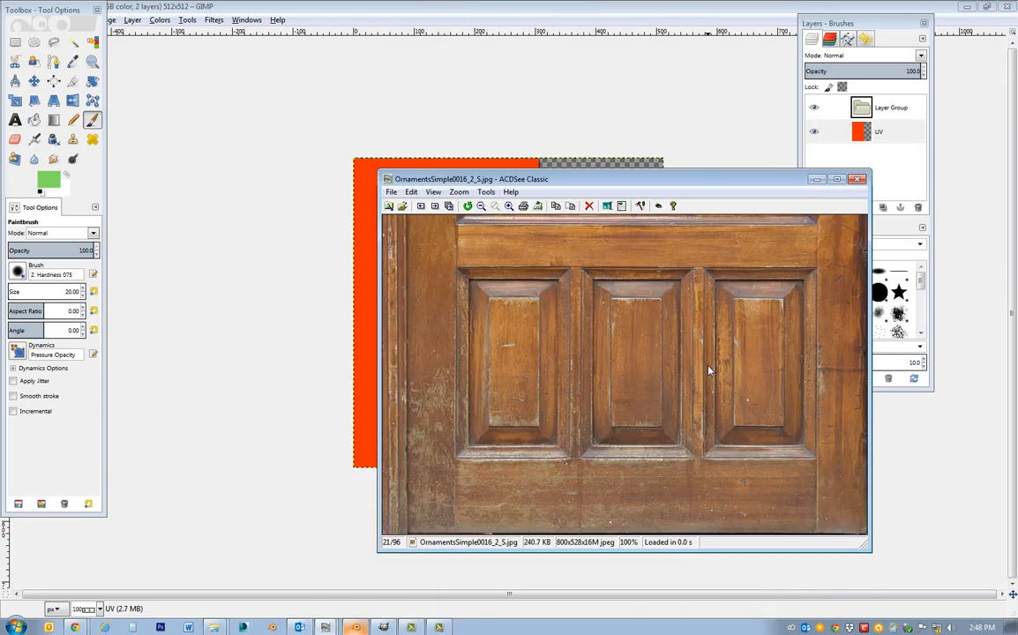
{"action": "scroll", "coordinate": [708, 370], "scroll_direction": "down", "scroll_amount": 5}
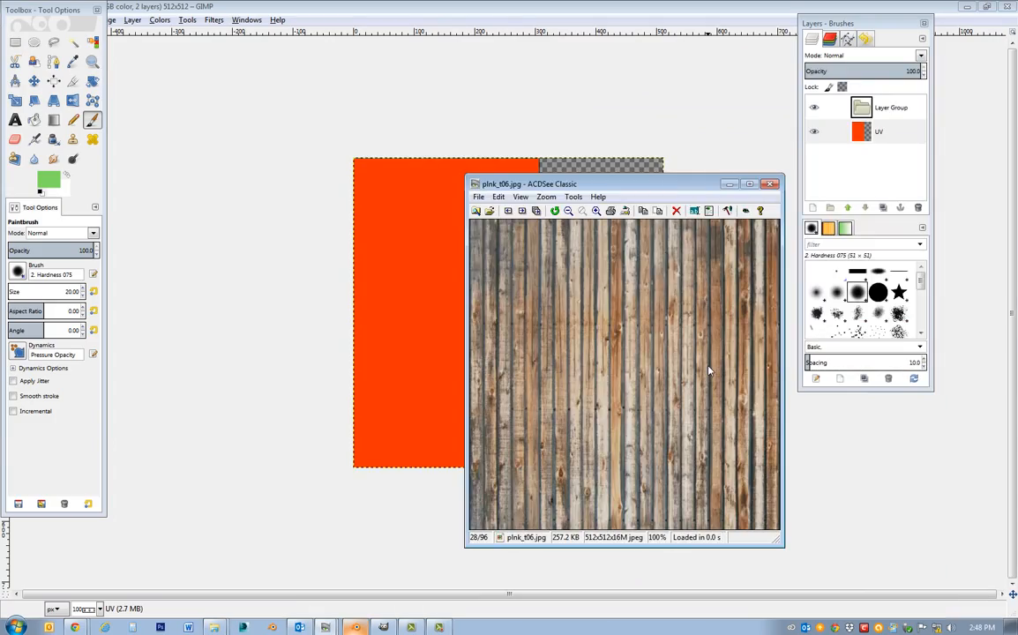
{"action": "scroll", "coordinate": [708, 371], "scroll_direction": "down", "scroll_amount": 5}
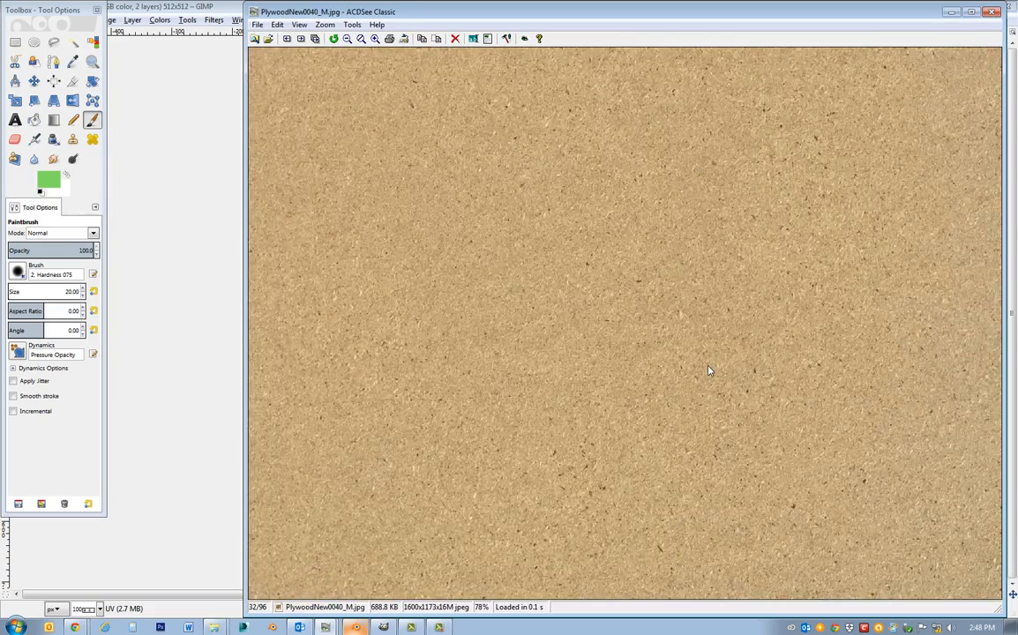
{"action": "scroll", "coordinate": [711, 370], "scroll_direction": "down", "scroll_amount": 6}
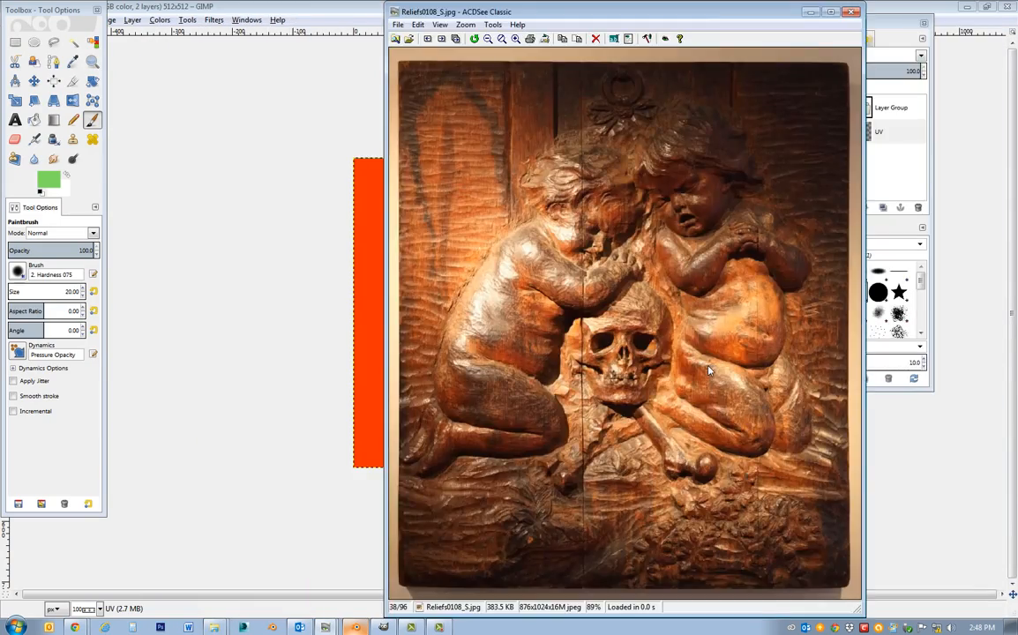
{"action": "scroll", "coordinate": [708, 371], "scroll_direction": "down", "scroll_amount": 3}
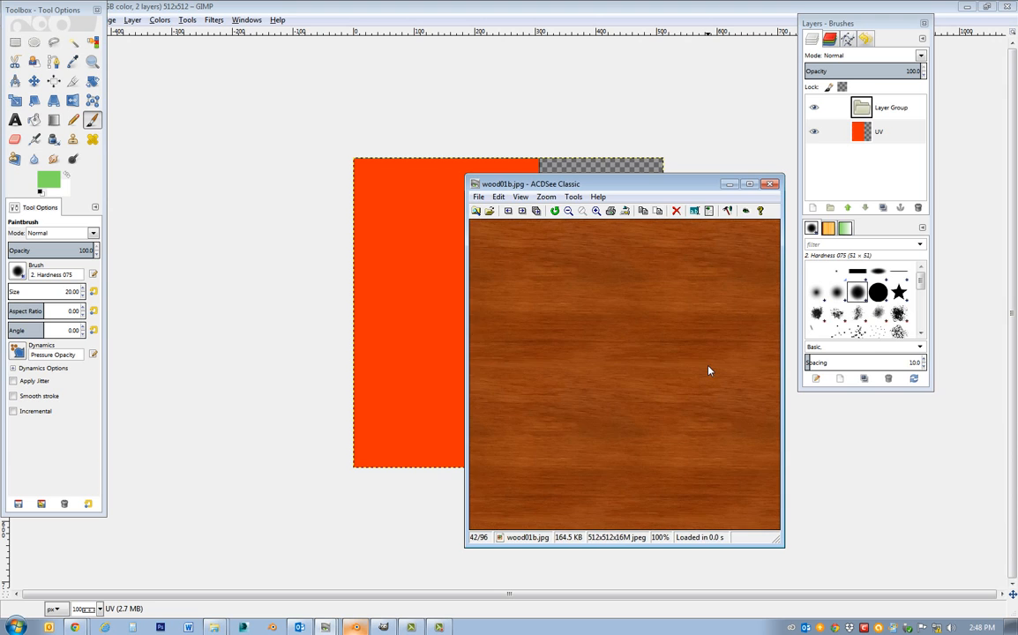
Browse the wood textures to WoodFine0006_S2.jpg and bring that image into the GIMP document as a layer.
{"action": "scroll", "coordinate": [708, 370], "scroll_direction": "down", "scroll_amount": 2}
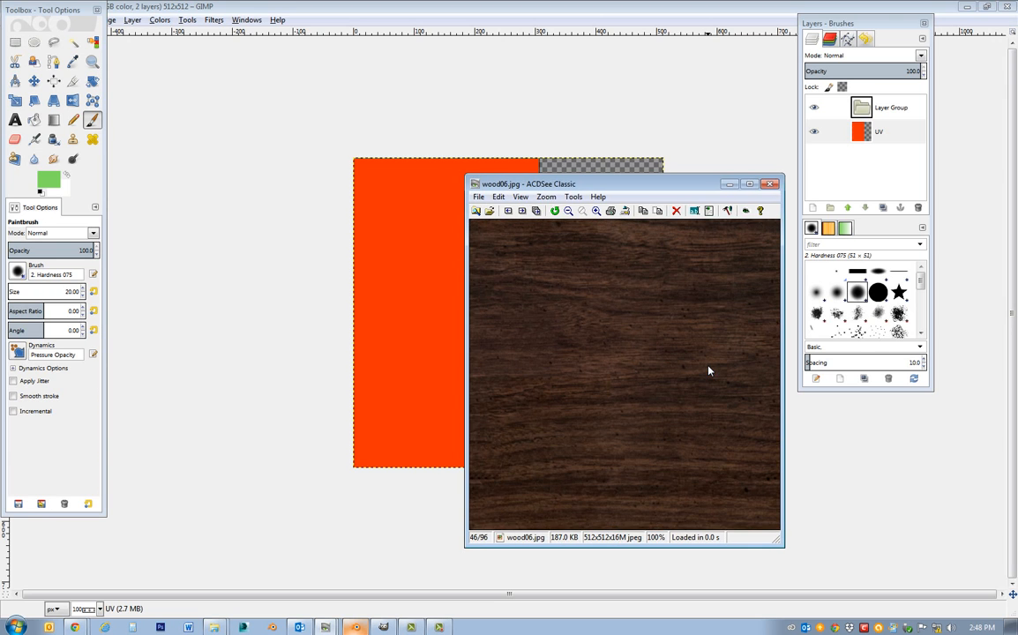
{"action": "scroll", "coordinate": [709, 370], "scroll_direction": "down", "scroll_amount": 1}
{"action": "scroll", "coordinate": [708, 370], "scroll_direction": "up", "scroll_amount": 1}
{"action": "scroll", "coordinate": [708, 367], "scroll_direction": "down", "scroll_amount": 6}
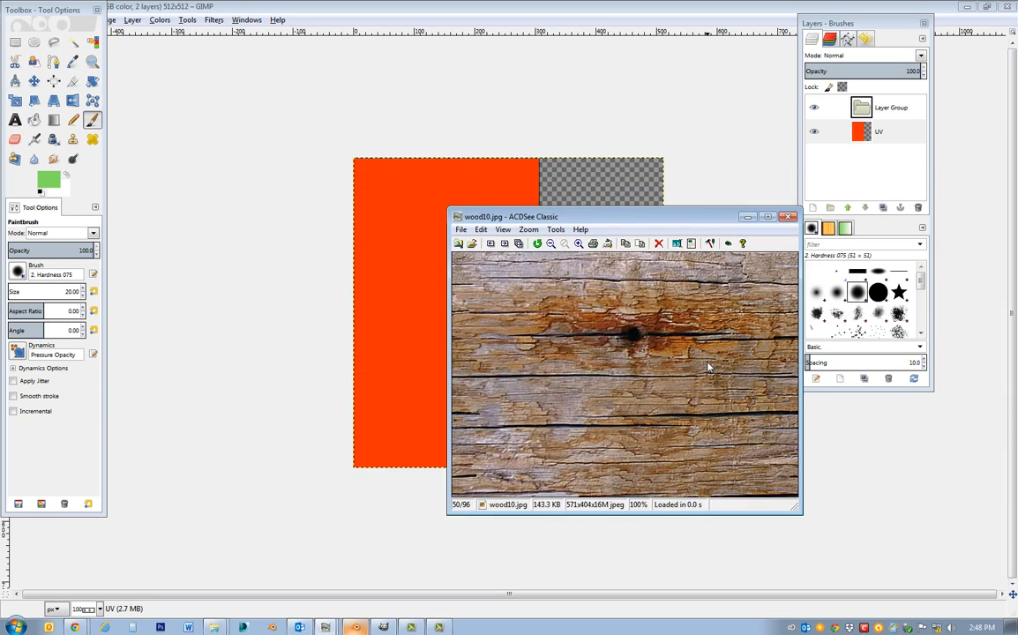
{"action": "scroll", "coordinate": [708, 366], "scroll_direction": "down", "scroll_amount": 12}
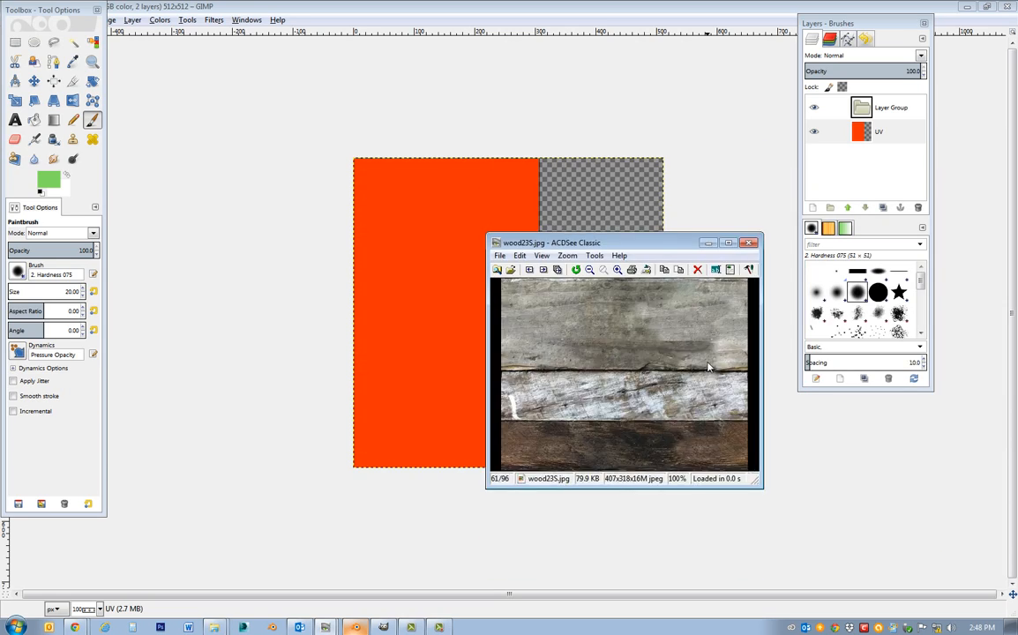
{"action": "scroll", "coordinate": [708, 367], "scroll_direction": "down", "scroll_amount": 13}
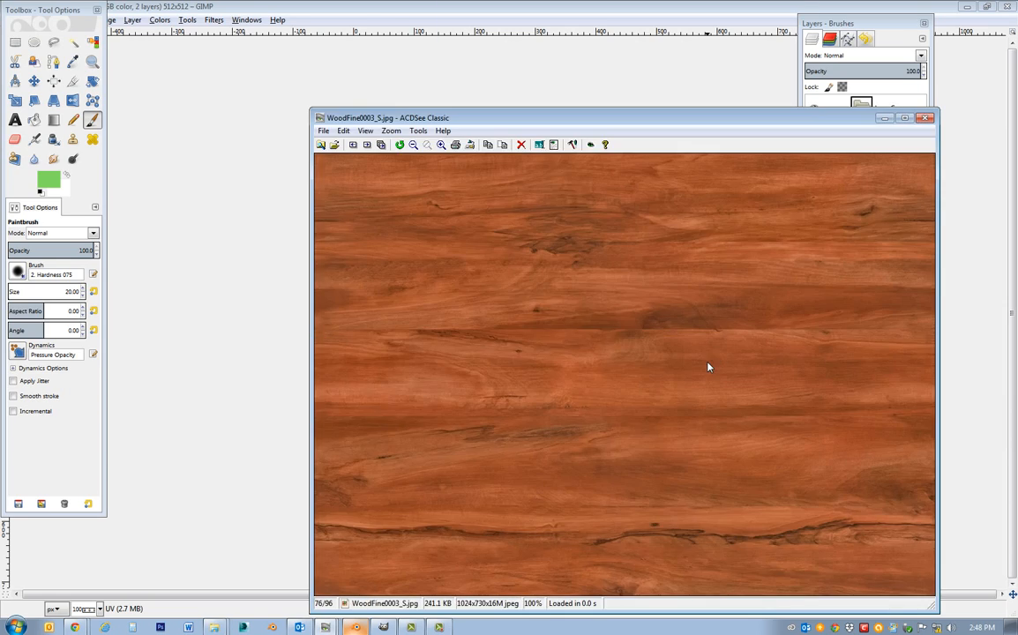
{"action": "scroll", "coordinate": [708, 365], "scroll_direction": "down", "scroll_amount": 1}
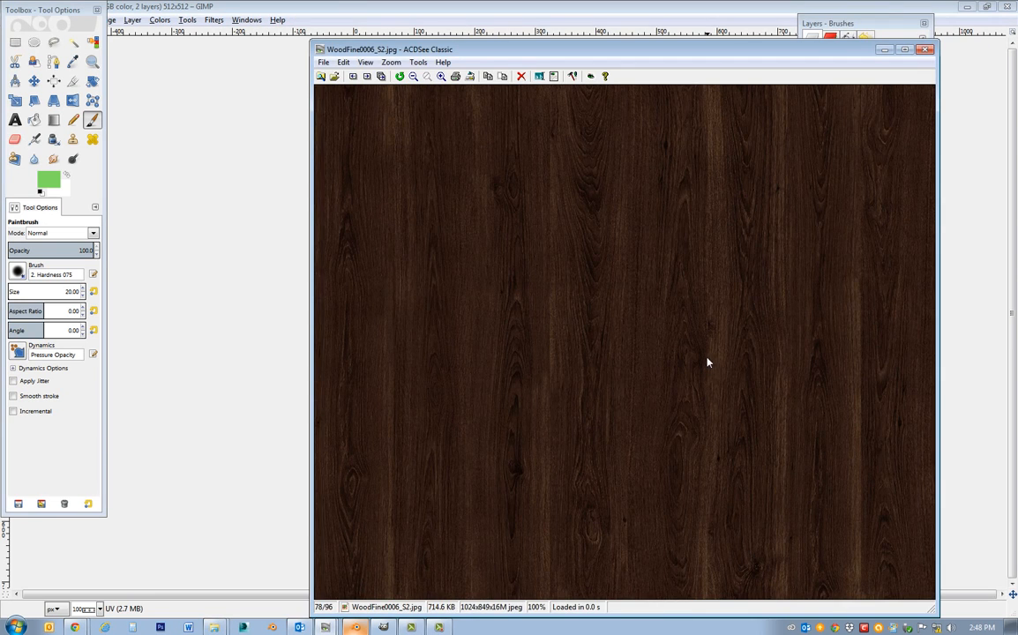
{"action": "left_click_drag", "start_coordinate": [584, 55], "coordinate": [879, 67]}
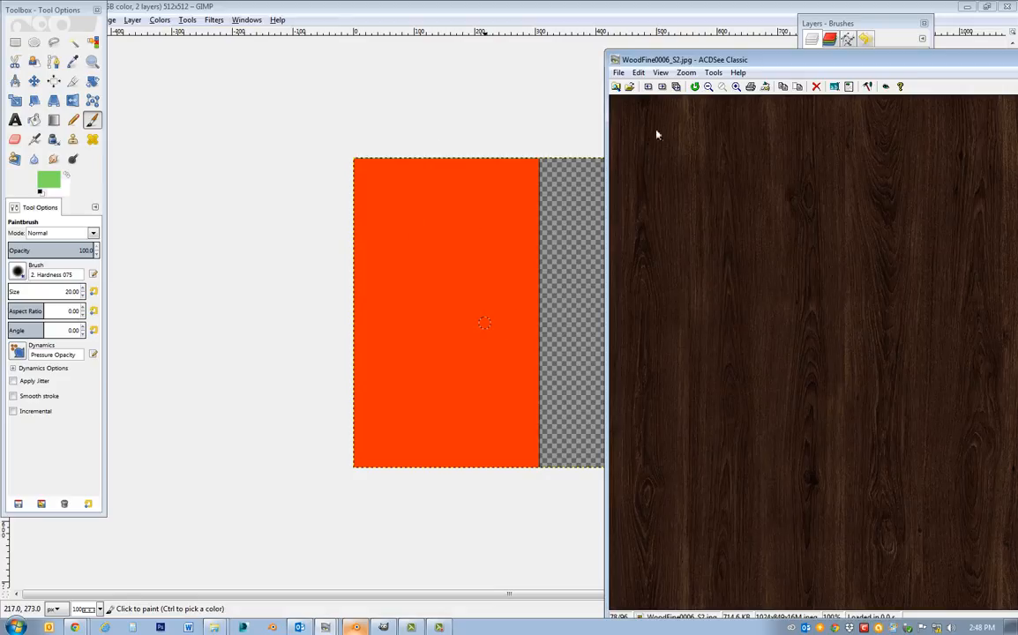
{"action": "left_click_drag", "start_coordinate": [660, 59], "coordinate": [1017, 88]}
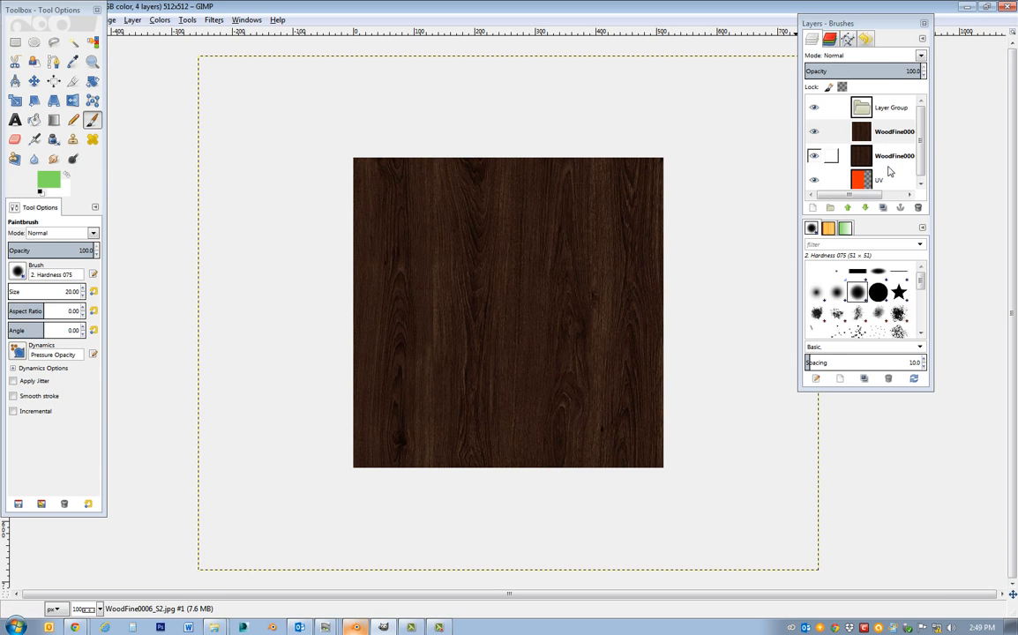
Delete the lower duplicate of the WoodFine0006_S2.jpg layer and enlarge the layers and brushes dock.
{"action": "left_click_drag", "start_coordinate": [880, 160], "coordinate": [917, 209]}
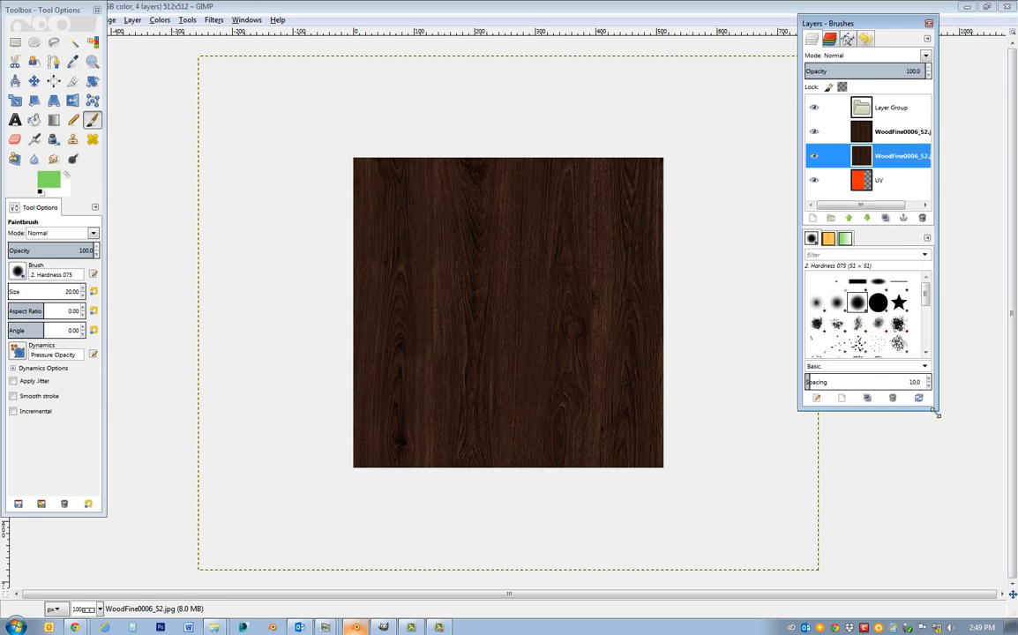
{"action": "left_click_drag", "start_coordinate": [932, 389], "coordinate": [989, 540]}
{"action": "left_click_drag", "start_coordinate": [860, 157], "coordinate": [966, 288]}
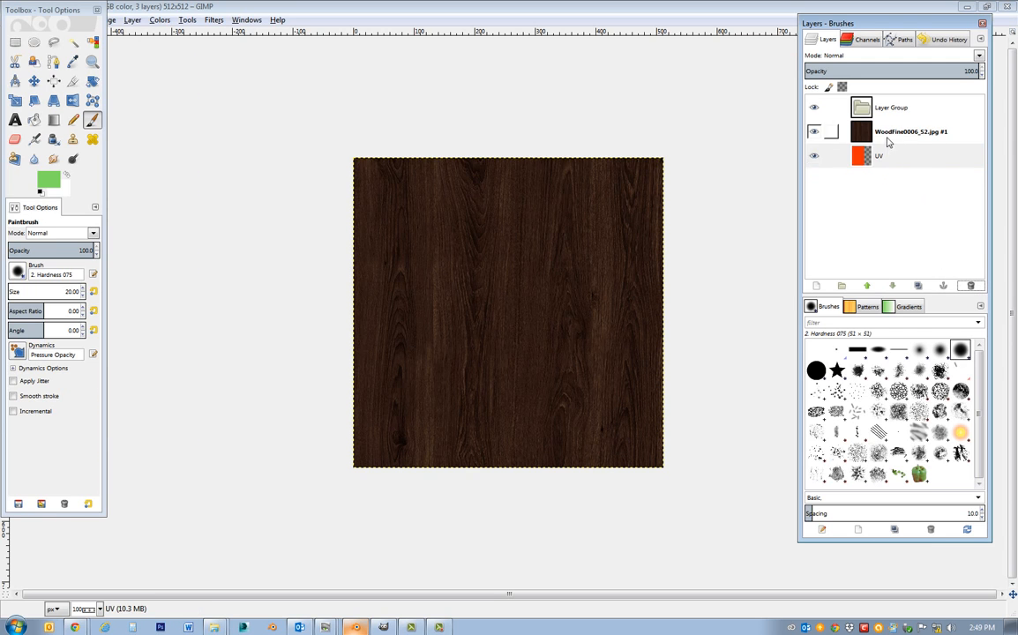
Delete the empty layer group above the wood layer.
{"action": "left_click", "coordinate": [860, 132]}
{"action": "left_click", "coordinate": [888, 111]}
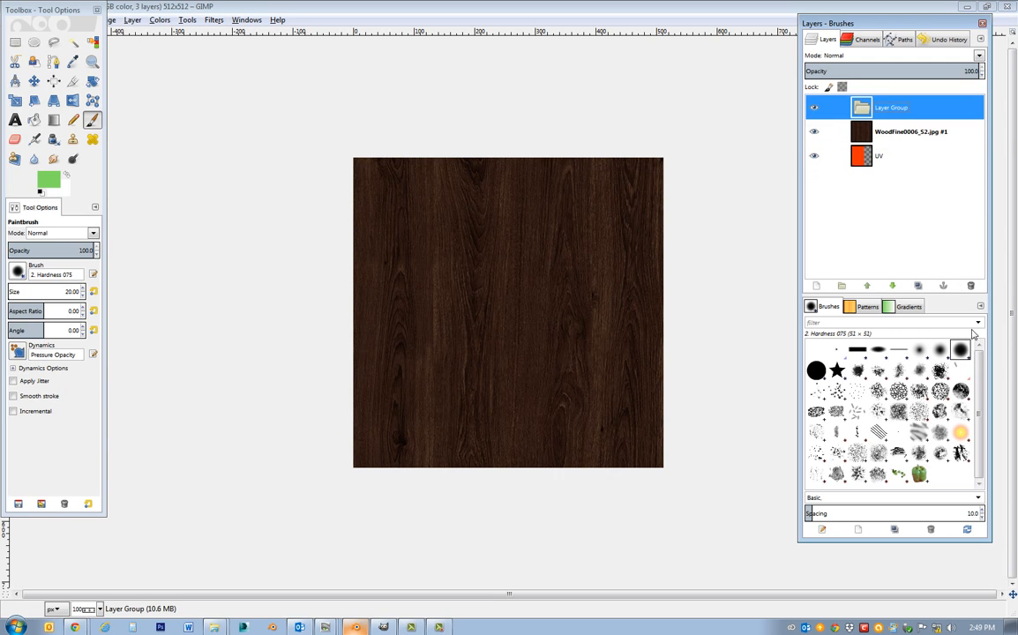
{"action": "left_click", "coordinate": [970, 286]}
{"action": "left_click", "coordinate": [914, 223]}
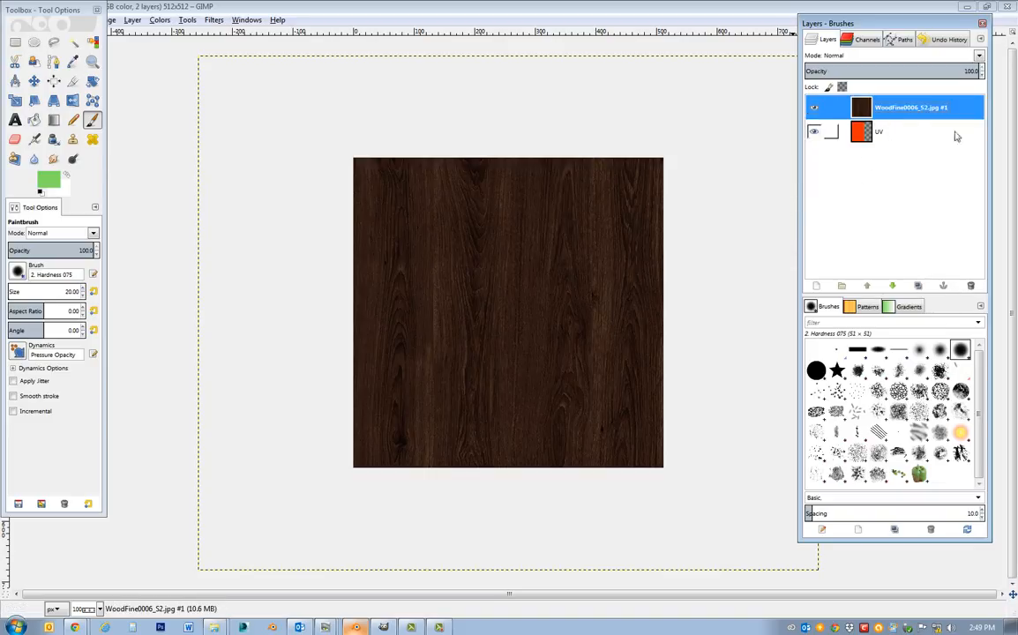
Rename the remaining wood layer to Color.
{"action": "double_click", "coordinate": [909, 107]}
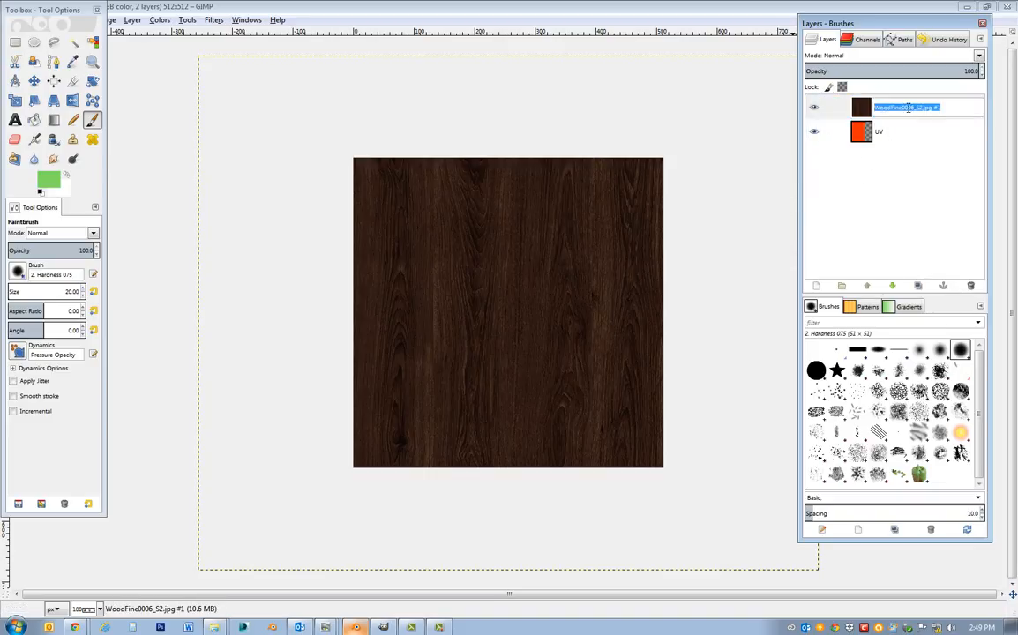
{"action": "type", "text": "c"}
{"action": "key", "text": "Return"}
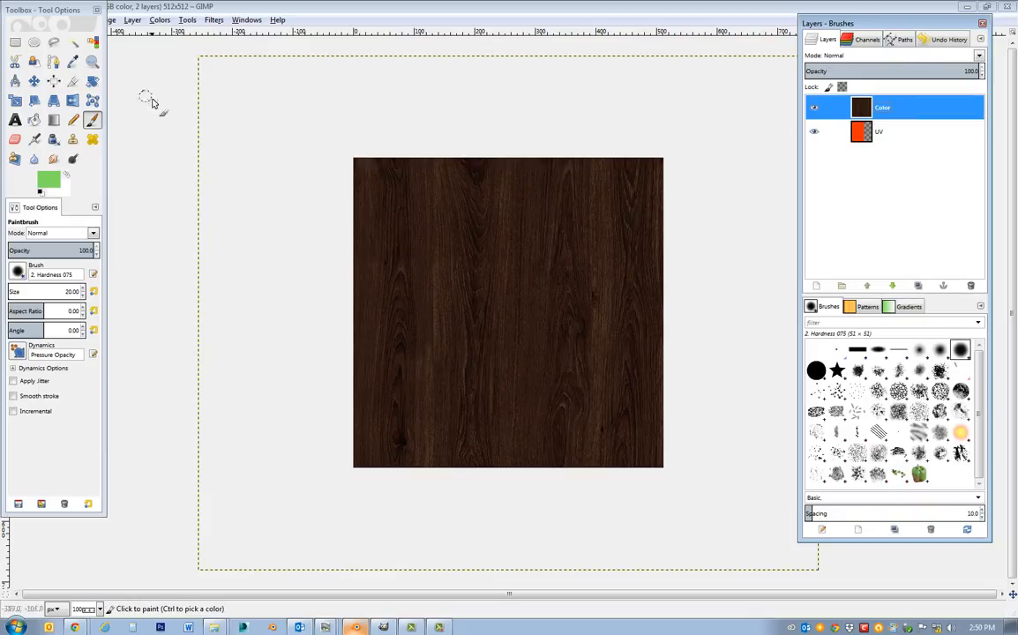
Reposition the Color layer with the Move tool, keeping the canvas fully covered by wood grain.
{"action": "left_click", "coordinate": [33, 80]}
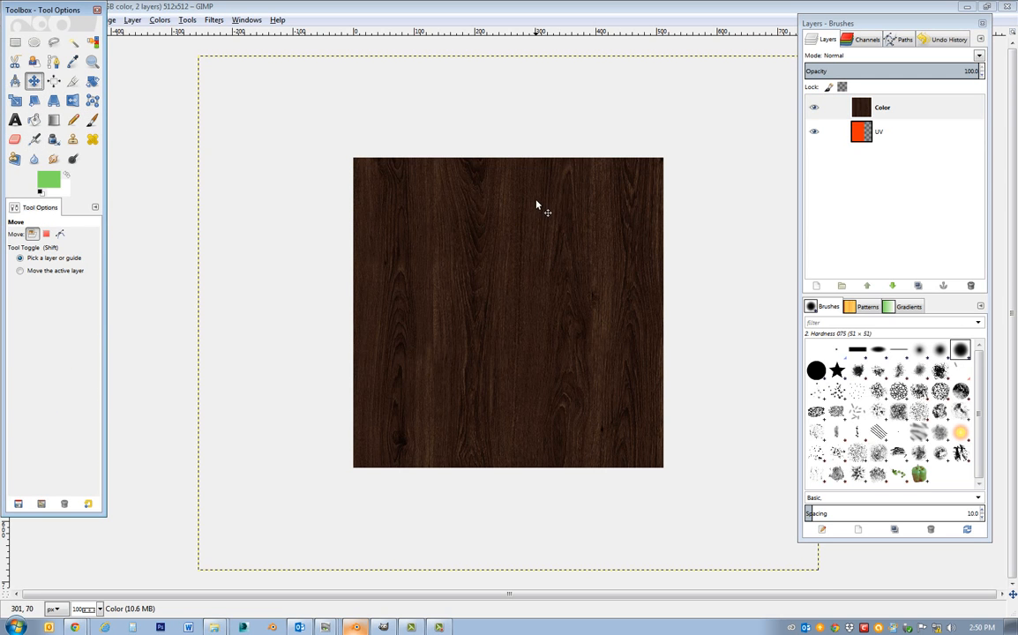
{"action": "left_click_drag", "start_coordinate": [527, 227], "coordinate": [491, 231]}
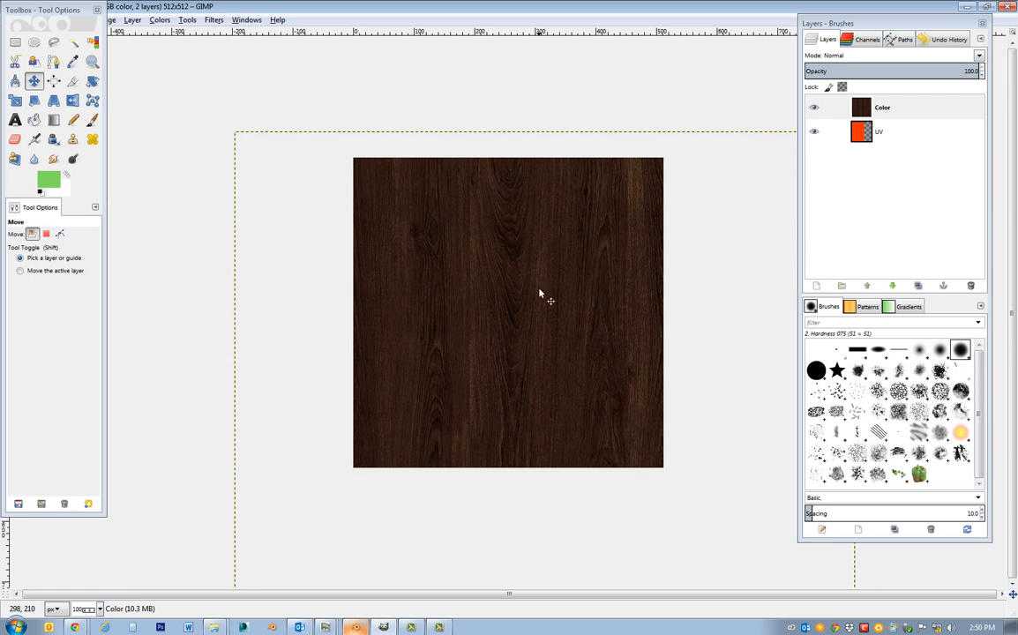
{"action": "left_click_drag", "start_coordinate": [509, 271], "coordinate": [504, 247]}
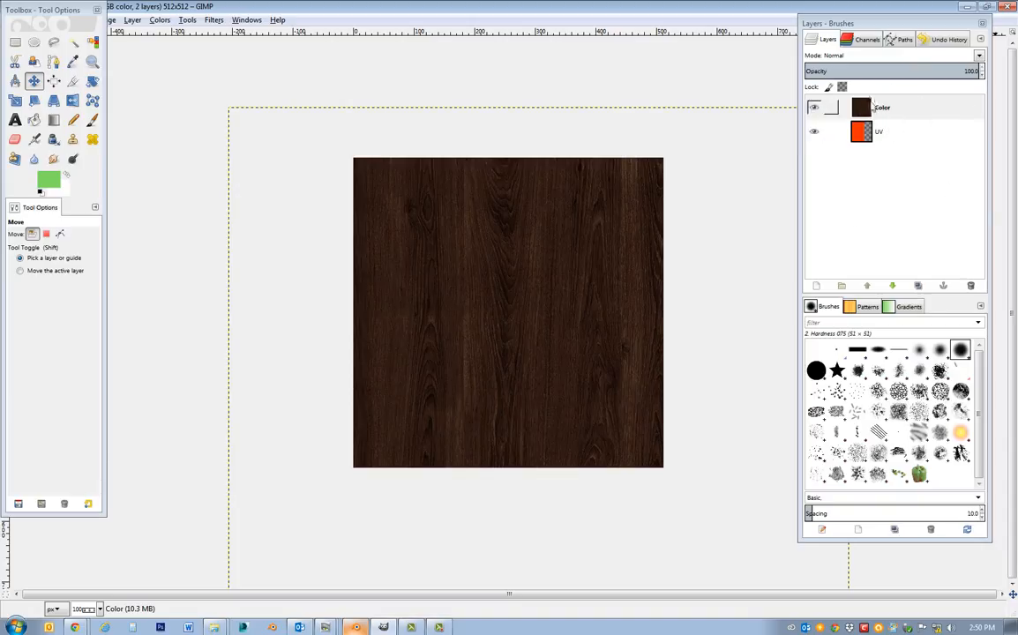
Reduce the Color layer's opacity to 78.6, shift the wood grain over the red UV area, and restore the opacity to 100.
{"action": "left_click", "coordinate": [918, 109]}
{"action": "left_click_drag", "start_coordinate": [960, 72], "coordinate": [891, 76]}
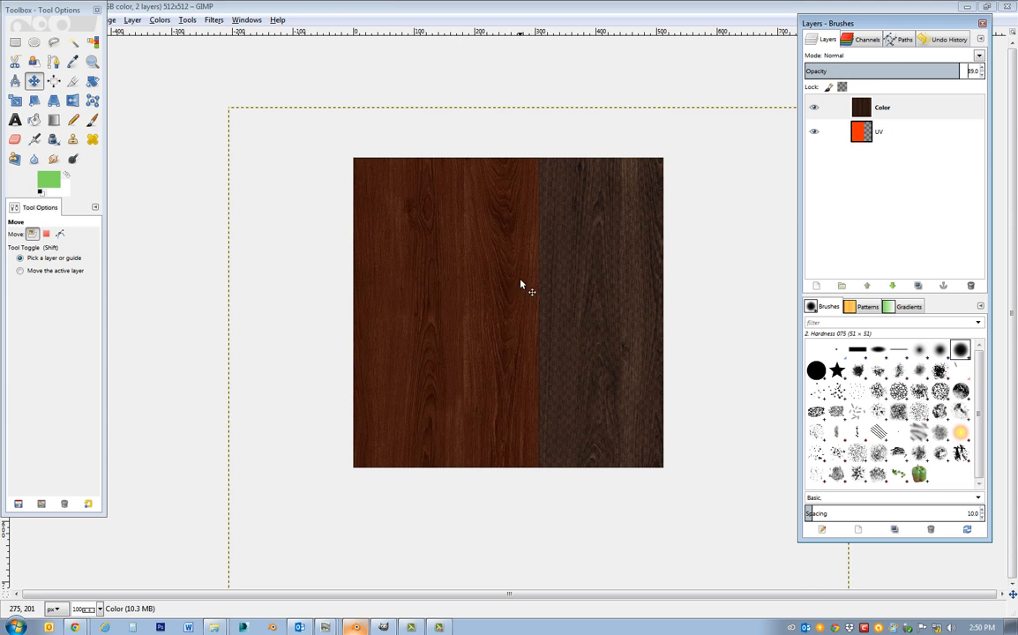
{"action": "left_click_drag", "start_coordinate": [468, 251], "coordinate": [402, 254]}
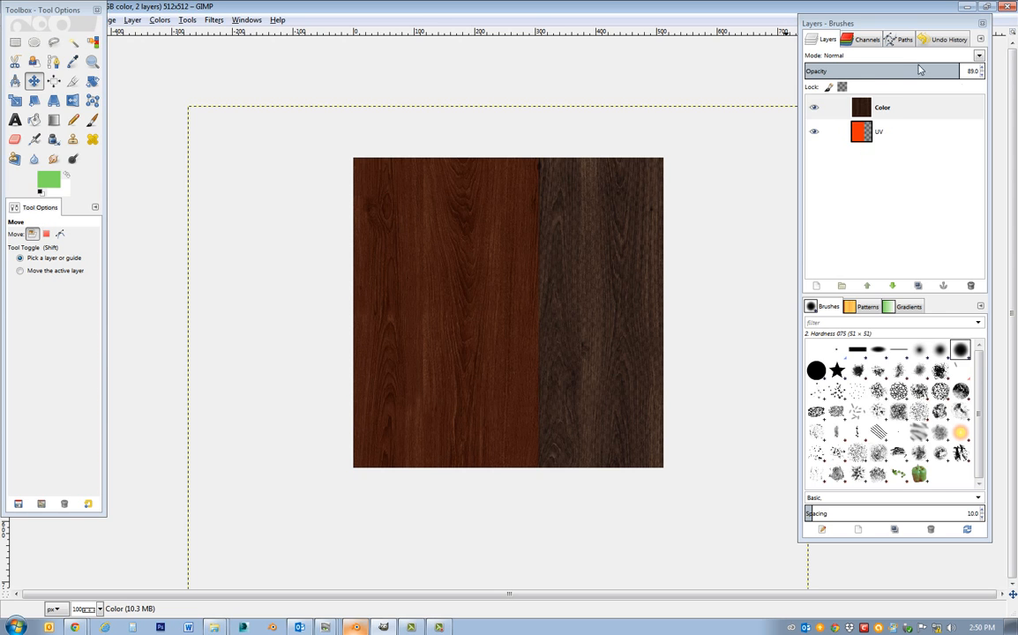
{"action": "left_click_drag", "start_coordinate": [958, 73], "coordinate": [765, 68]}
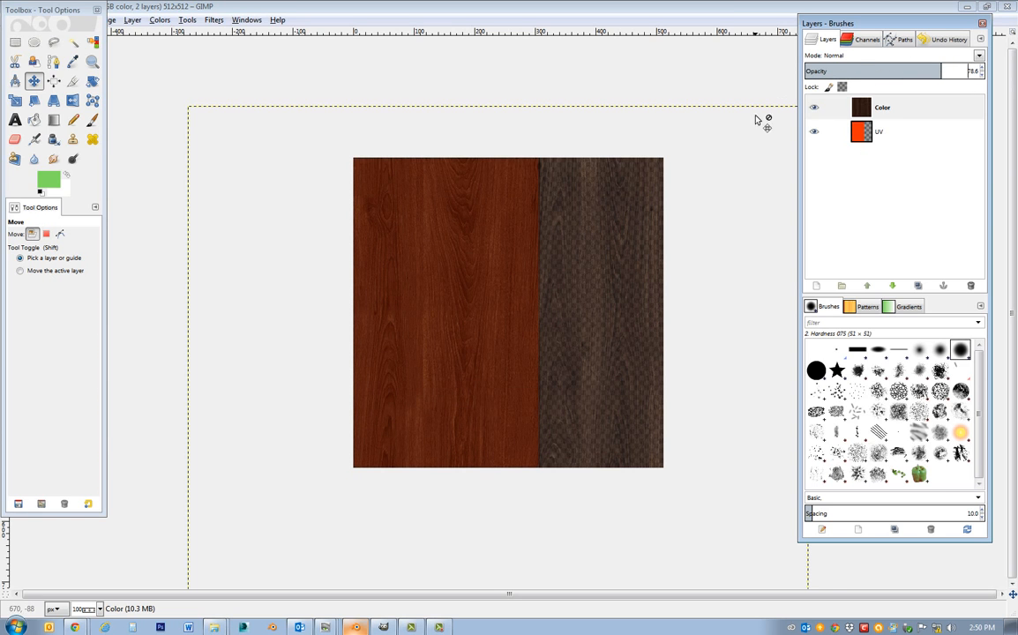
{"action": "left_click_drag", "start_coordinate": [545, 352], "coordinate": [418, 297]}
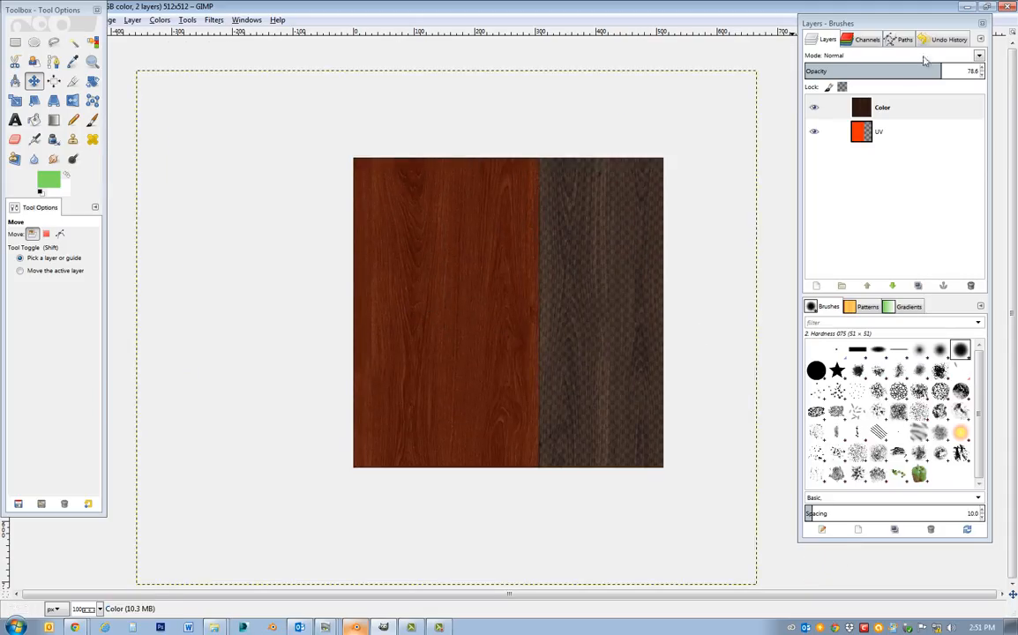
{"action": "left_click_drag", "start_coordinate": [942, 73], "coordinate": [1017, 72]}
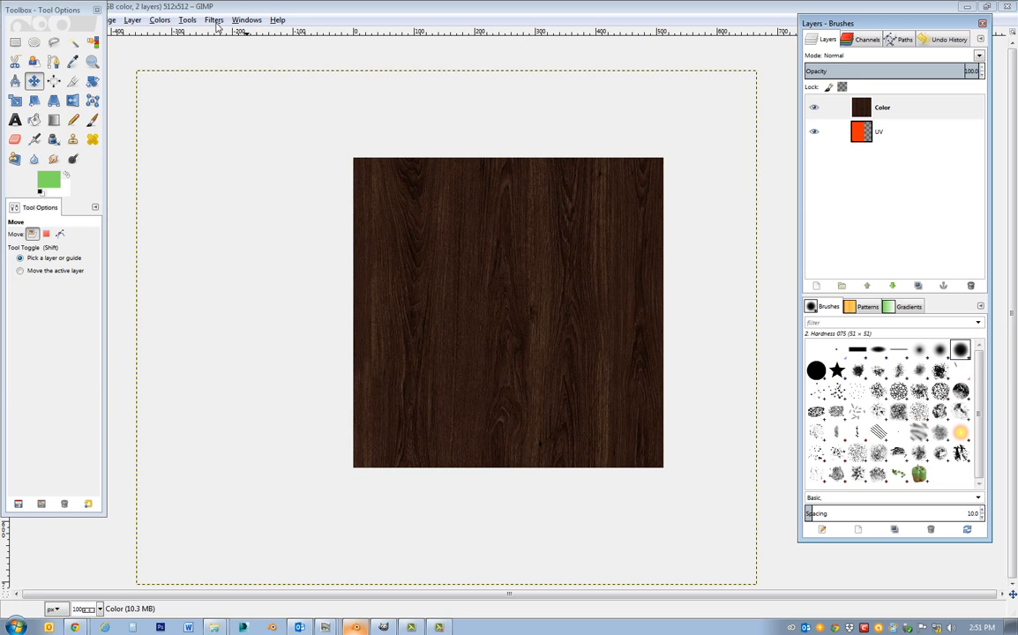
Open Levels for the Color layer and try a high-contrast look with input gamma 0.60 and white point 85.
{"action": "left_click", "coordinate": [187, 19]}
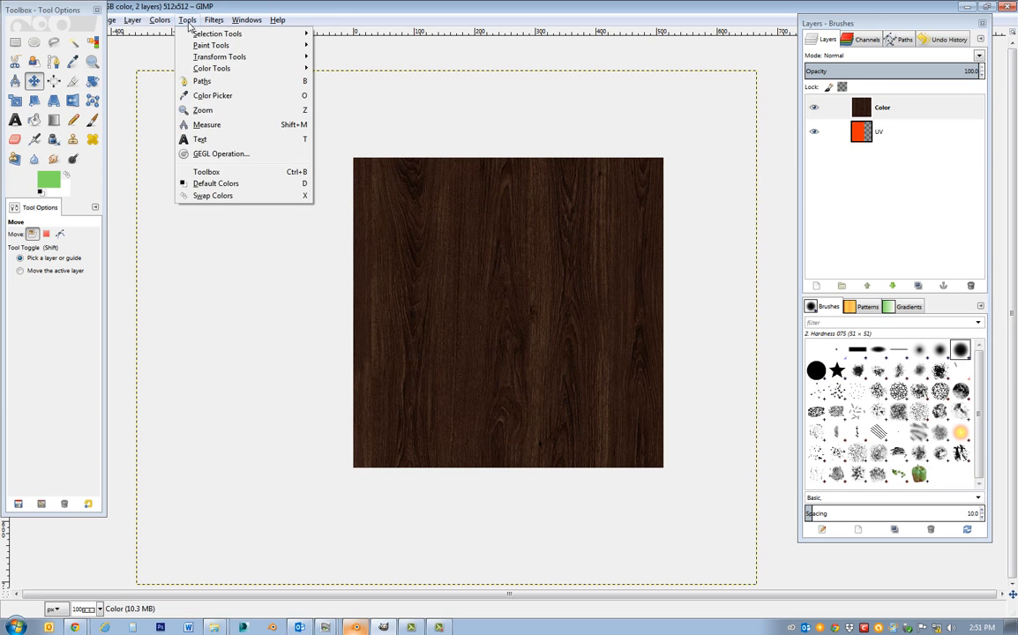
{"action": "mouse_move", "coordinate": [215, 21]}
{"action": "mouse_move", "coordinate": [156, 21]}
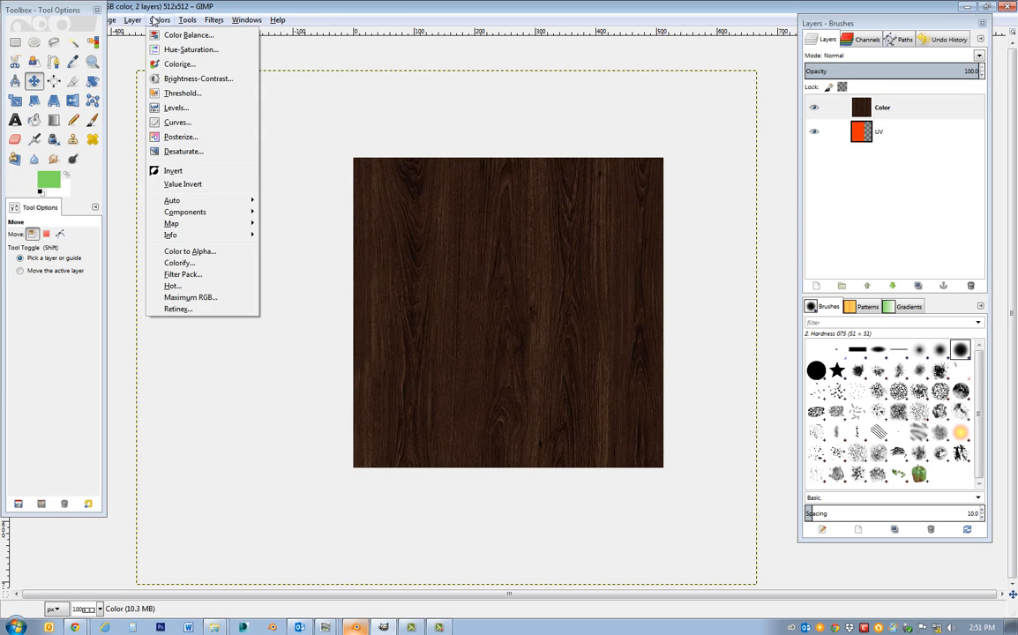
{"action": "left_click", "coordinate": [183, 109]}
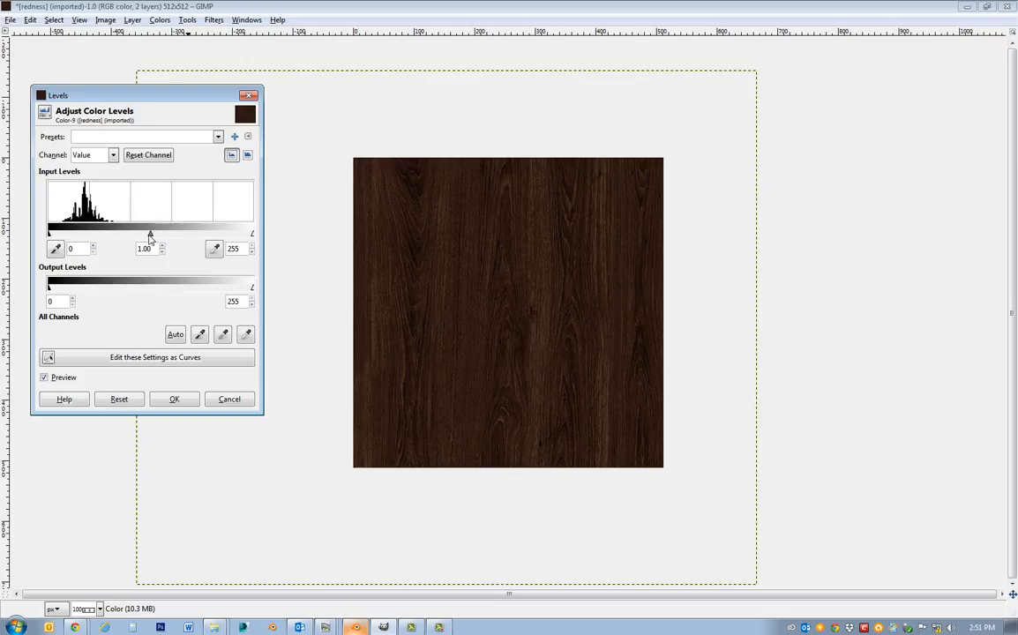
{"action": "left_click_drag", "start_coordinate": [150, 235], "coordinate": [130, 250]}
{"action": "left_click_drag", "start_coordinate": [254, 236], "coordinate": [146, 238]}
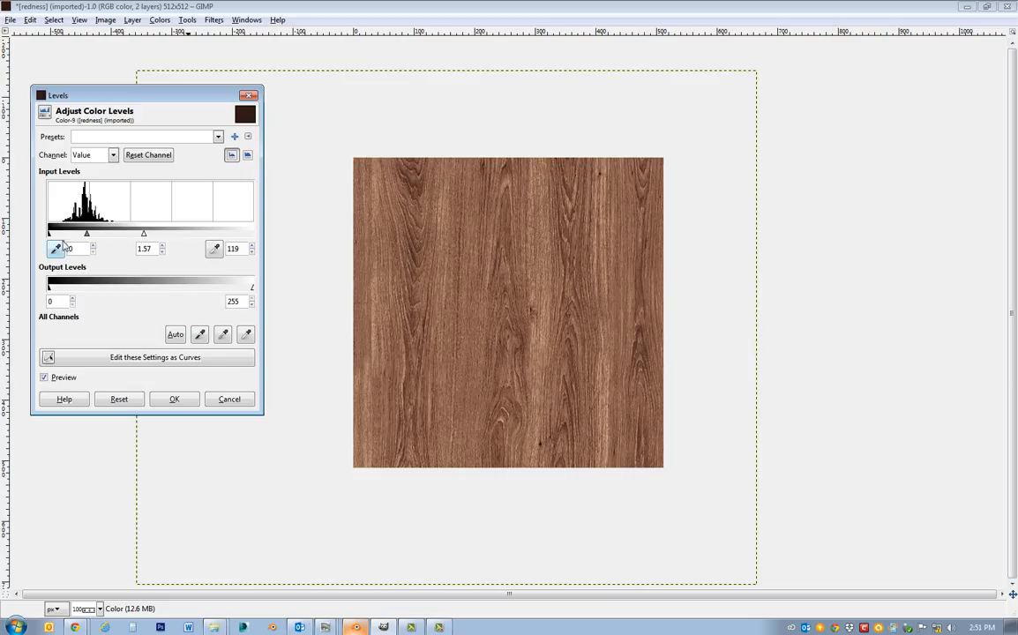
{"action": "left_click_drag", "start_coordinate": [86, 236], "coordinate": [102, 238]}
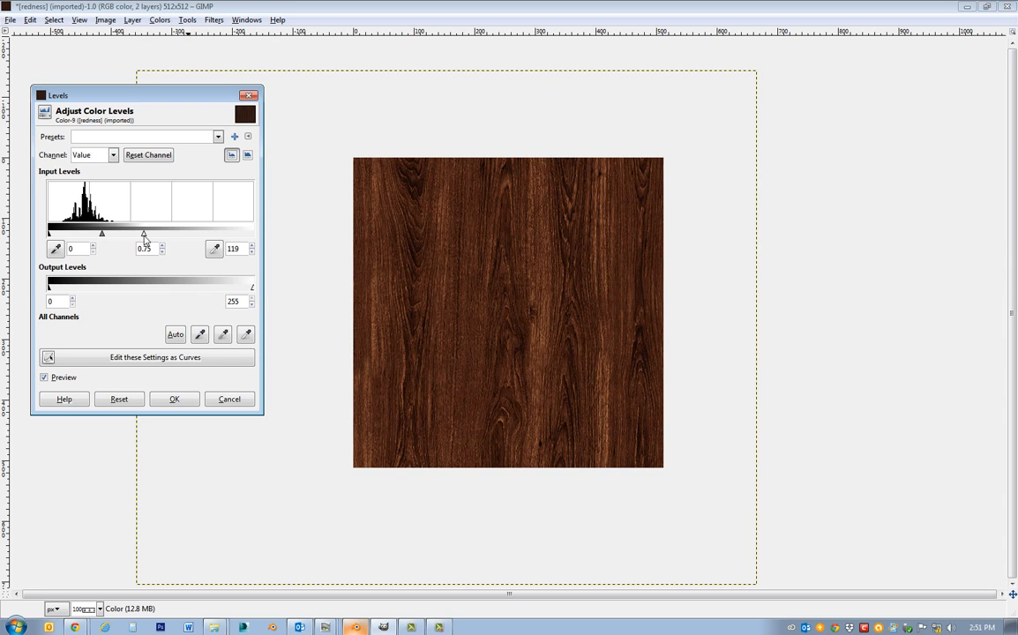
{"action": "left_click_drag", "start_coordinate": [144, 237], "coordinate": [89, 238]}
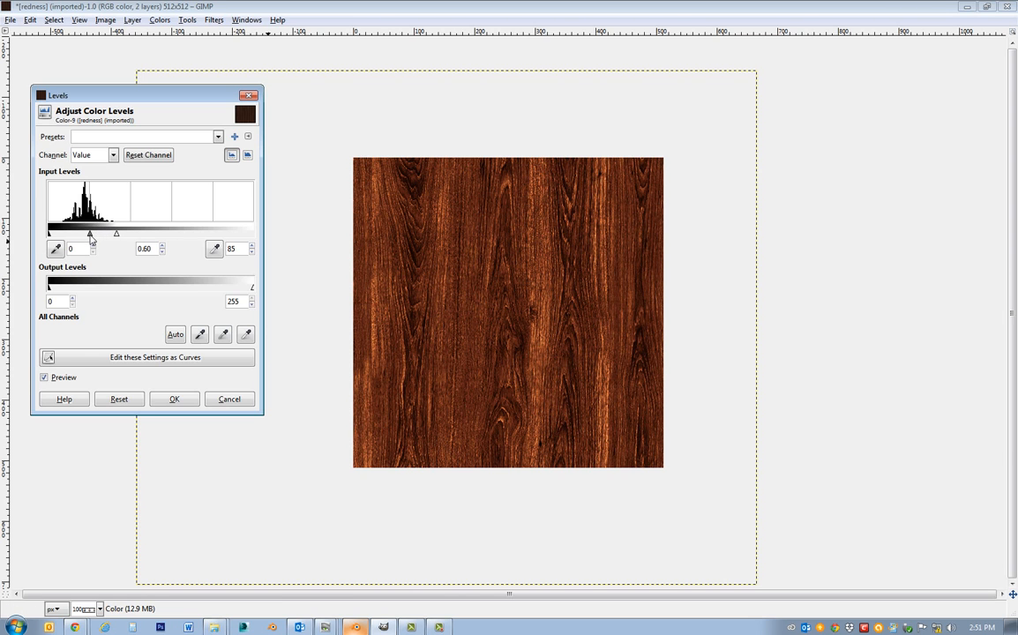
Lighten the wood by setting the input white point to 207 and gamma to 1.61, and apply the levels.
{"action": "left_click_drag", "start_coordinate": [90, 238], "coordinate": [251, 240]}
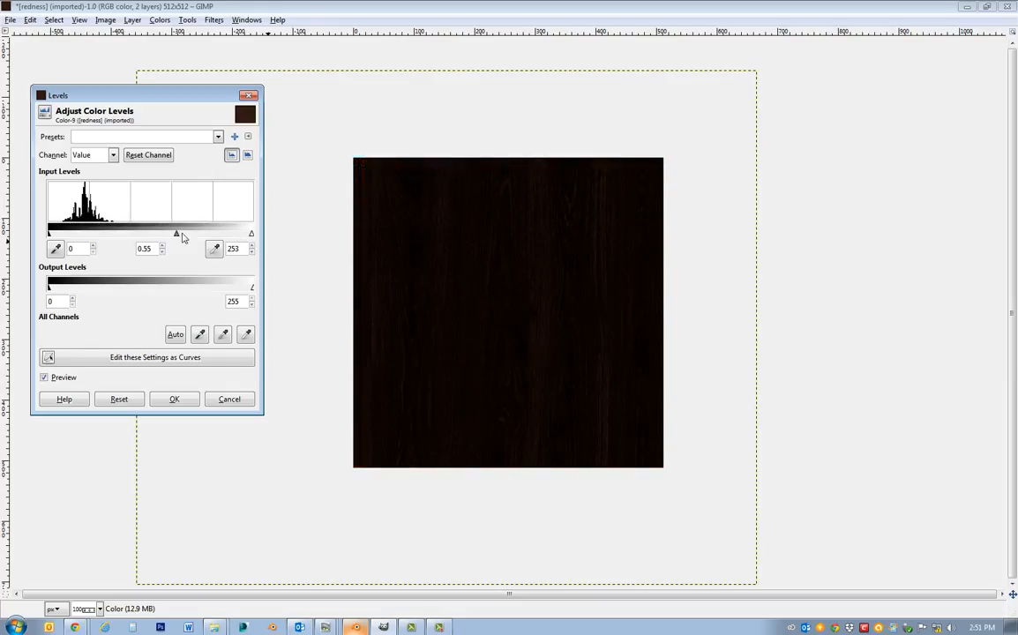
{"action": "left_click_drag", "start_coordinate": [177, 235], "coordinate": [121, 240]}
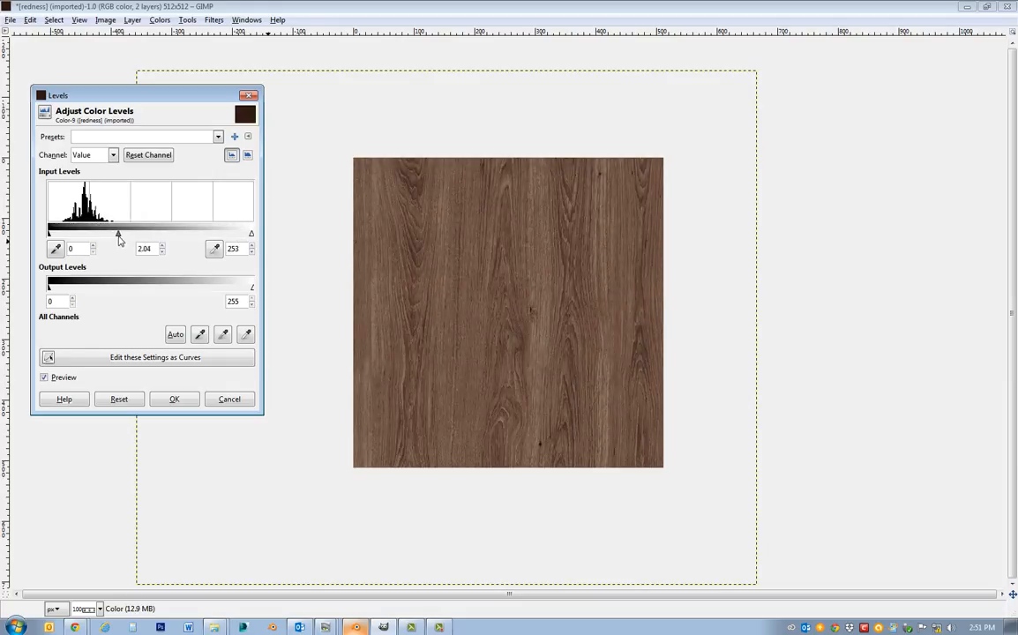
{"action": "left_click_drag", "start_coordinate": [250, 237], "coordinate": [215, 238]}
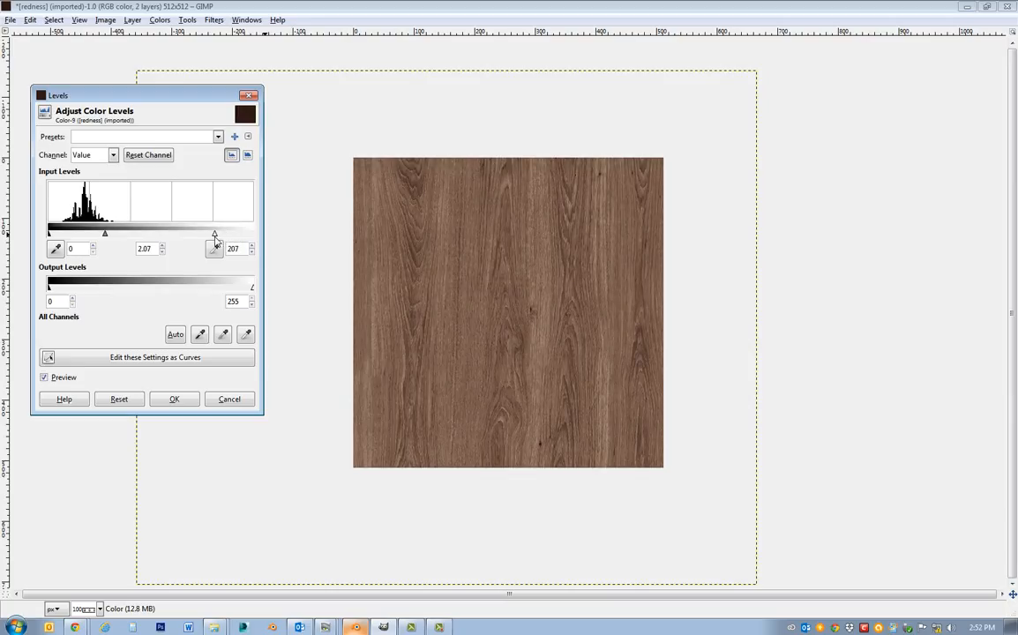
{"action": "left_click_drag", "start_coordinate": [105, 238], "coordinate": [114, 238]}
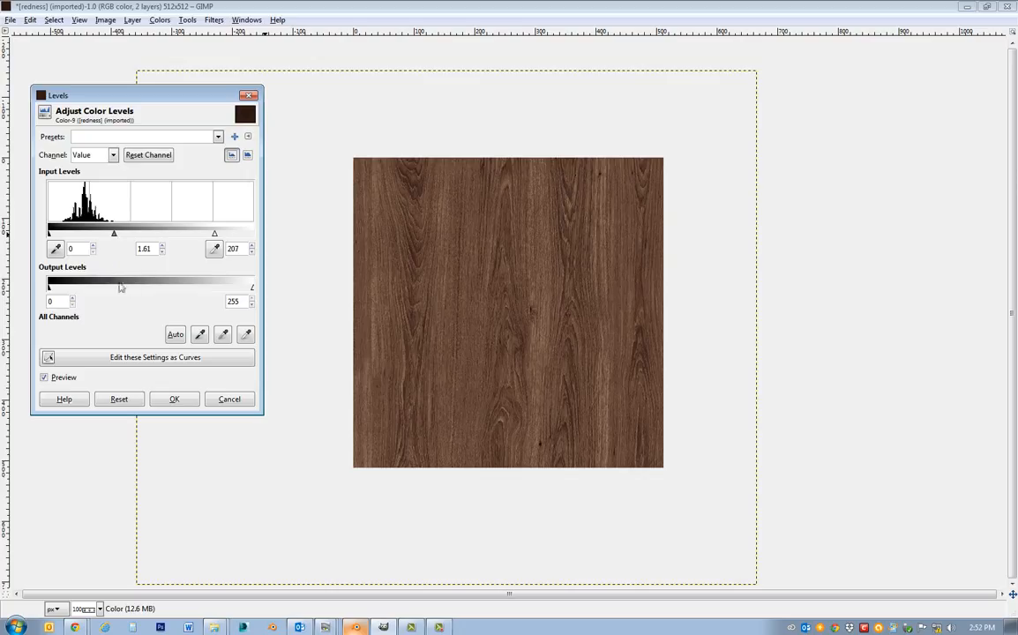
{"action": "left_click", "coordinate": [174, 400]}
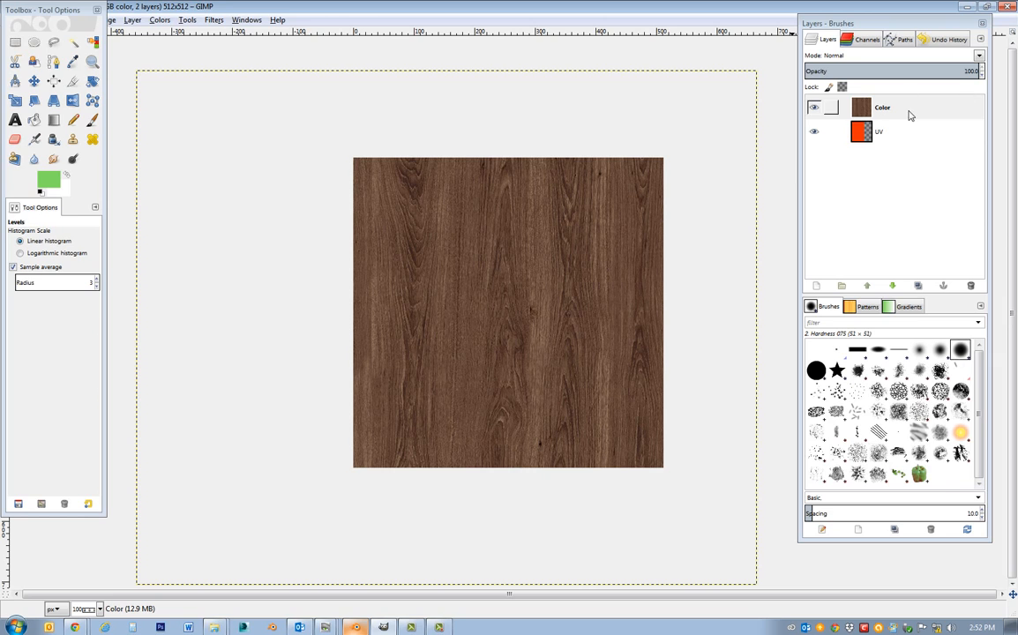
Start exporting the wood image and restrict the export file type list to TarGA image (*.tga).
{"action": "left_click_drag", "start_coordinate": [52, 15], "coordinate": [51, 59]}
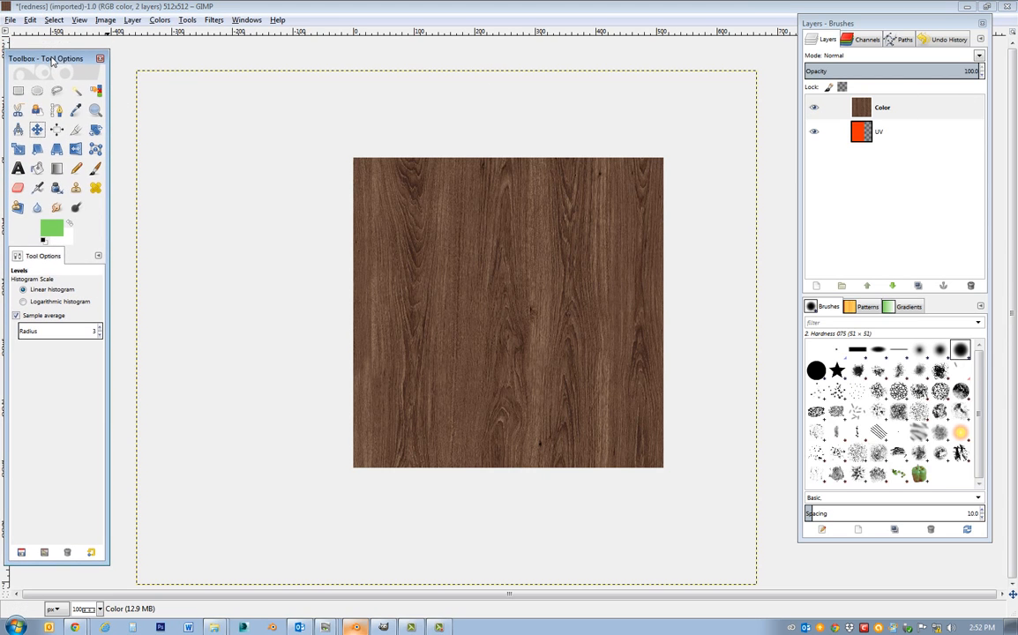
{"action": "left_click", "coordinate": [10, 19]}
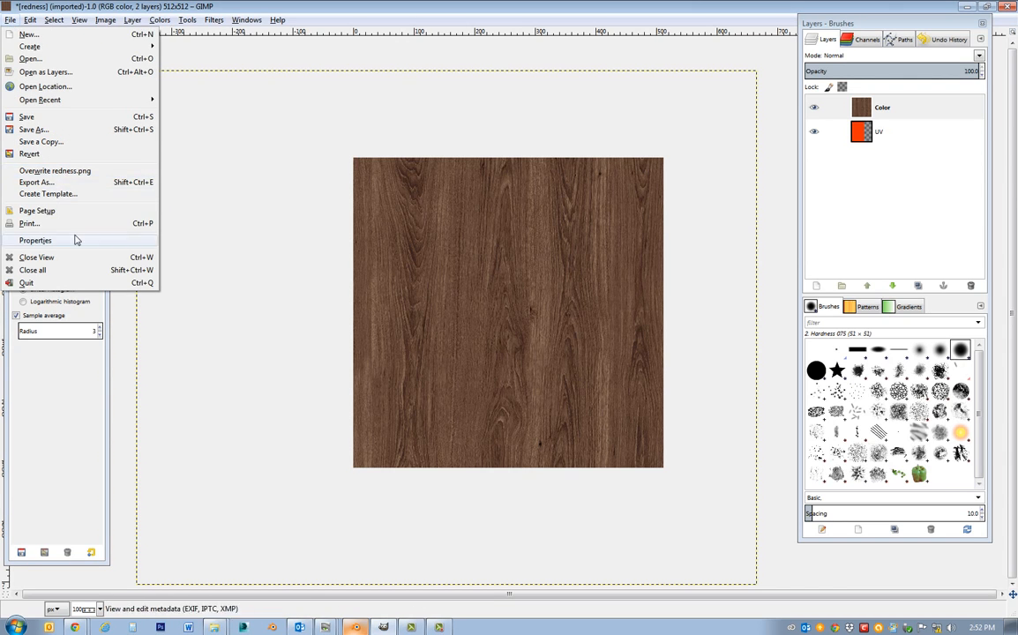
{"action": "left_click", "coordinate": [39, 184]}
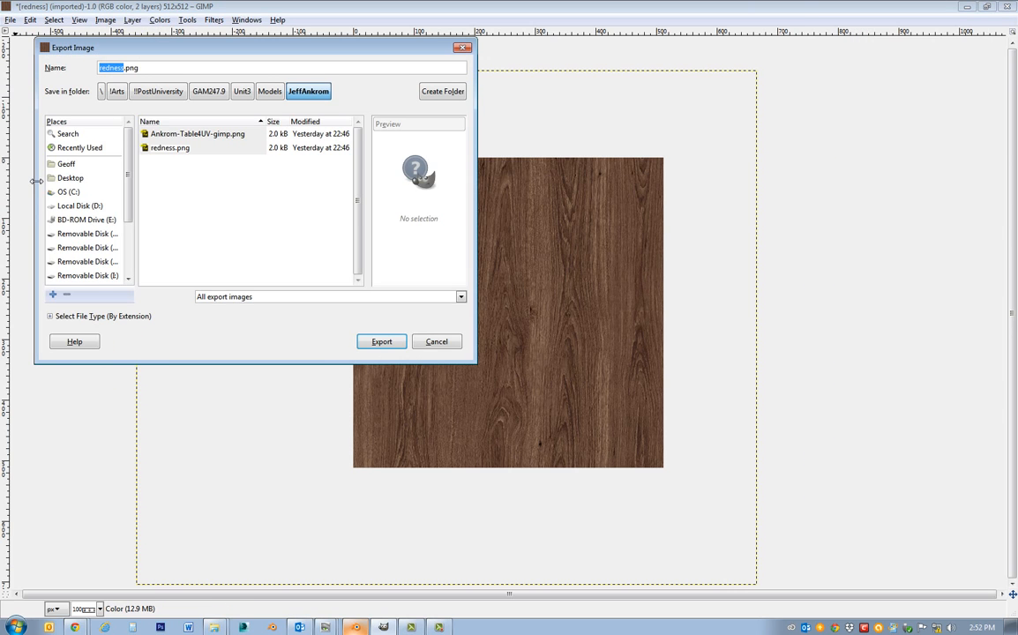
{"action": "left_click", "coordinate": [335, 297]}
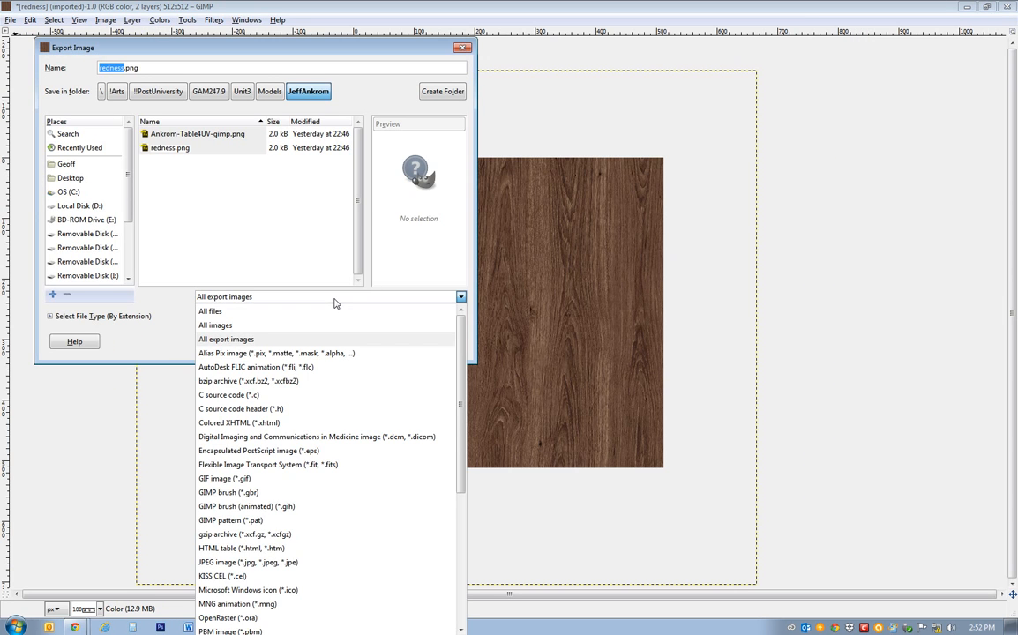
{"action": "scroll", "coordinate": [306, 533], "scroll_direction": "down", "scroll_amount": 5}
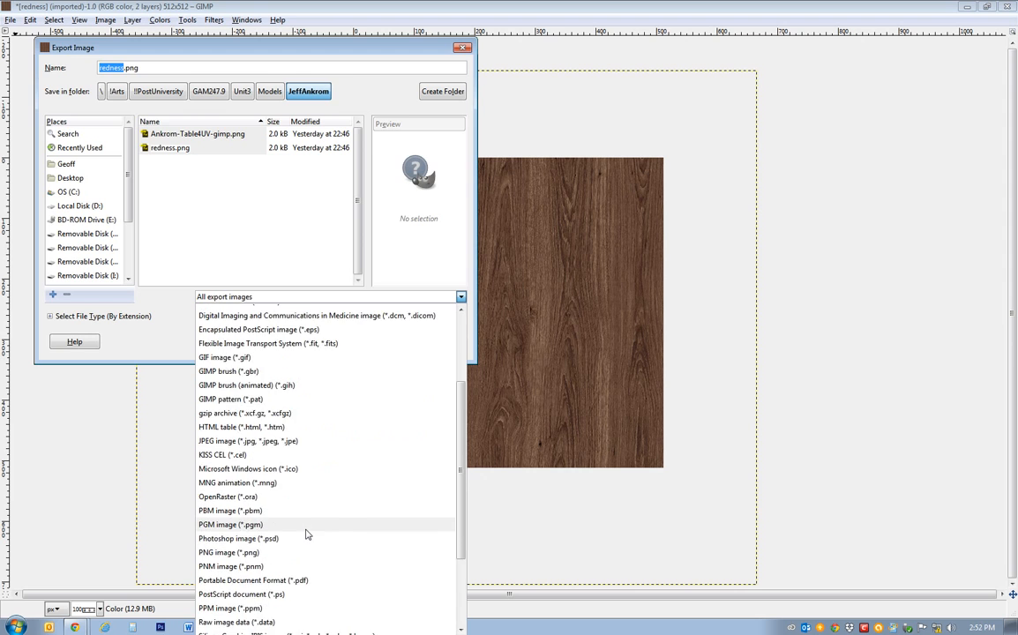
{"action": "left_click", "coordinate": [231, 546]}
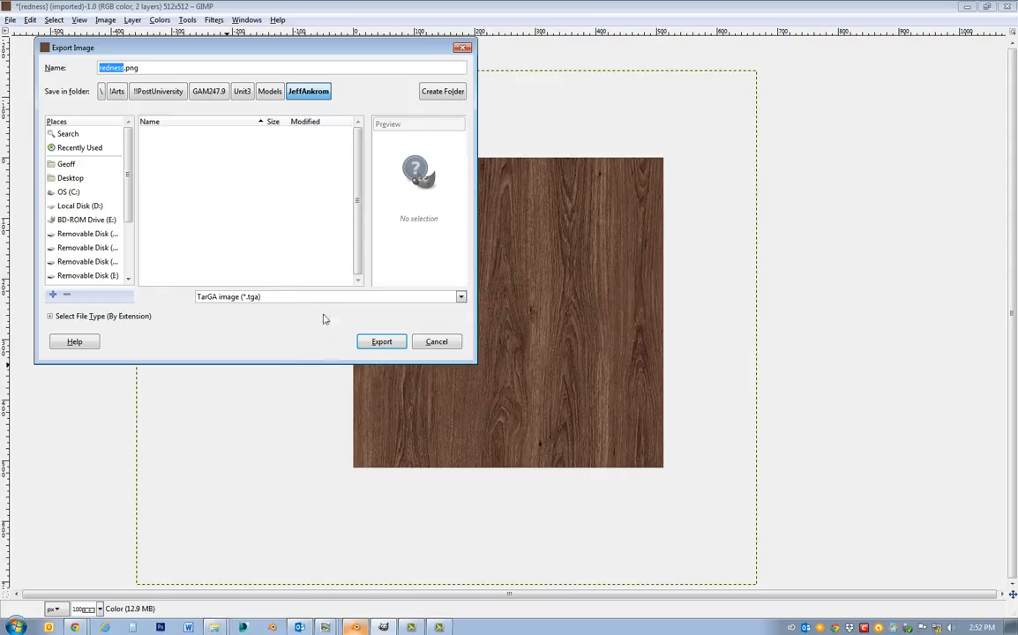
{"action": "left_click_drag", "start_coordinate": [418, 362], "coordinate": [418, 397]}
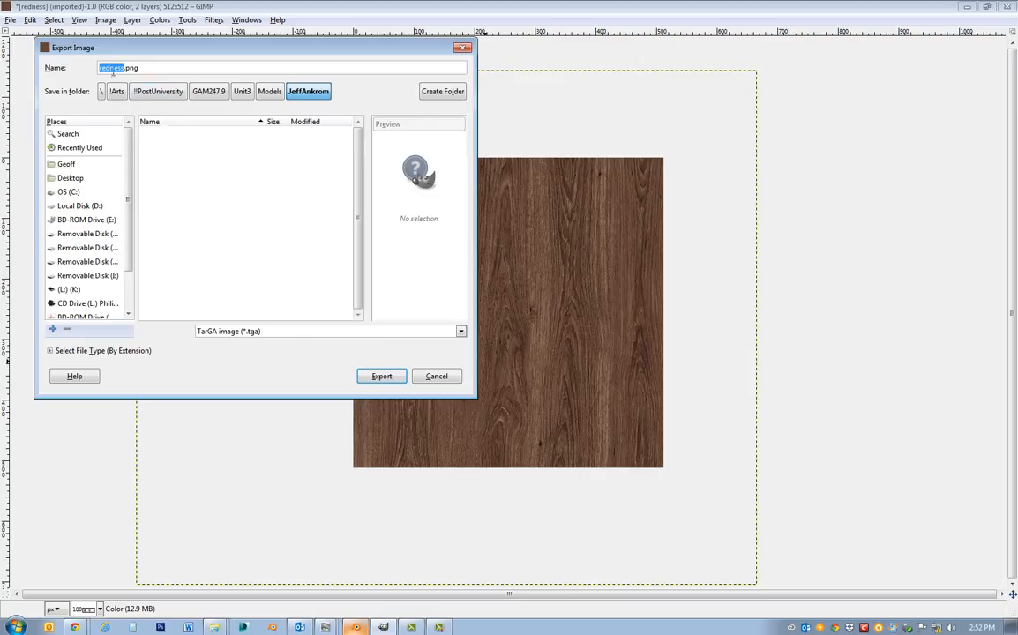
{"action": "triple_click", "coordinate": [147, 69]}
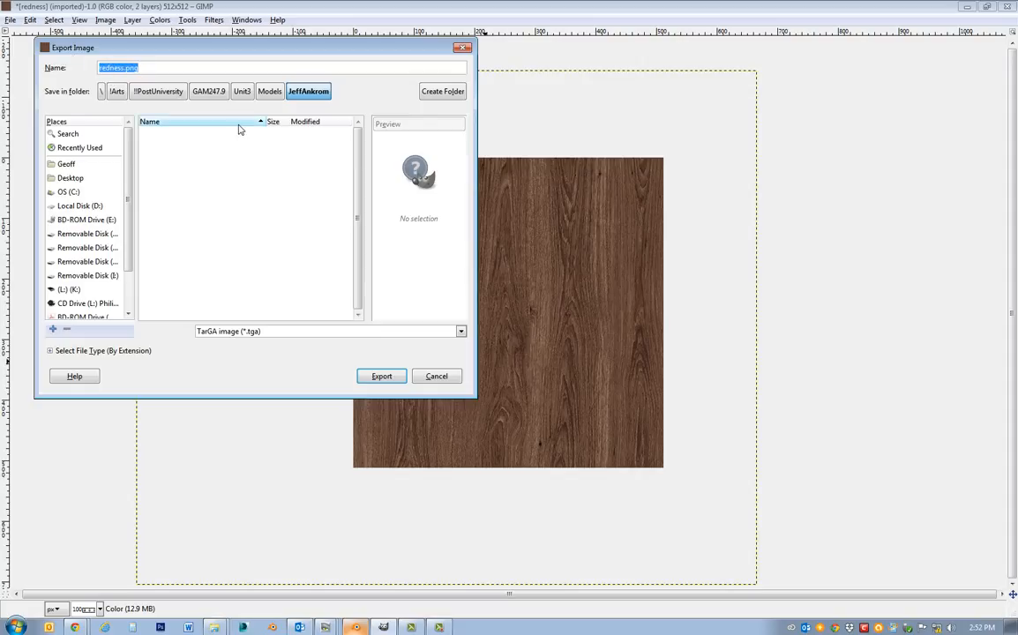
{"action": "type", "text": "wood_"}
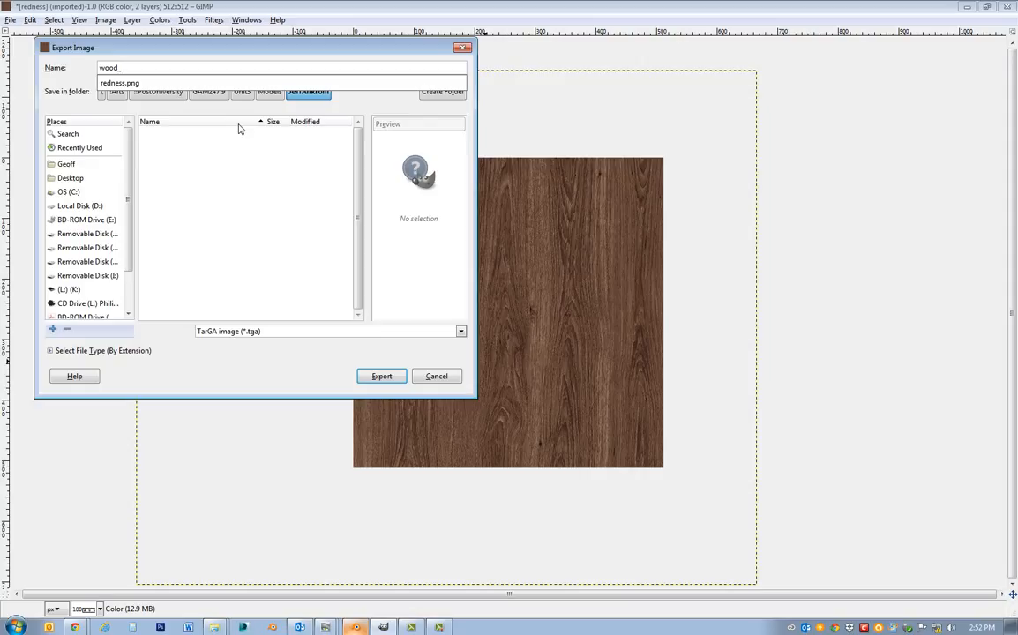
{"action": "key", "text": "BackSpace"}
{"action": "key", "text": "BackSpace"}
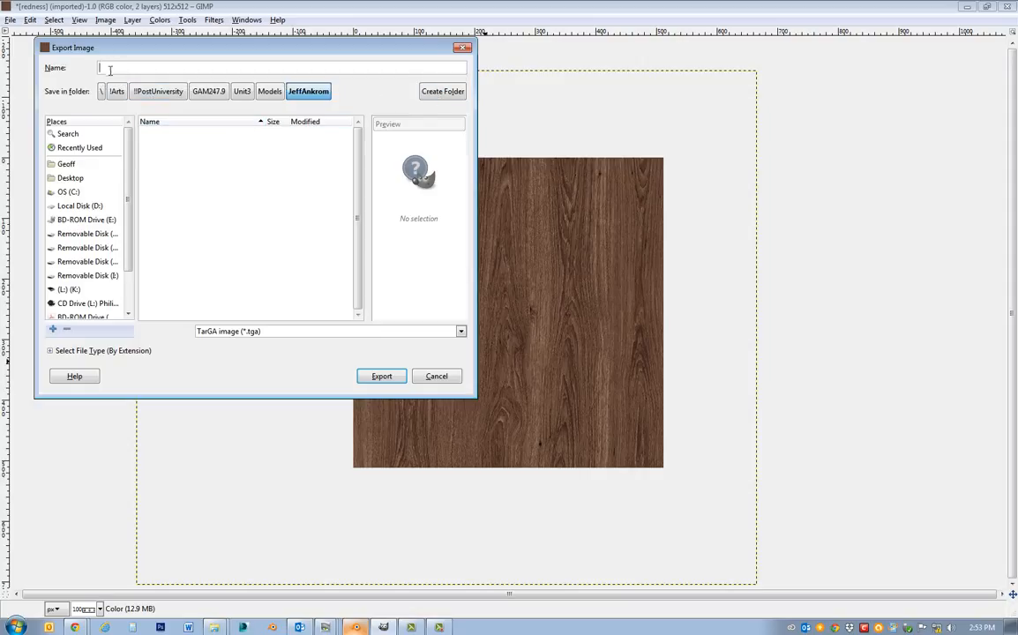
Browse to the Test folder on the Desktop and choose the existing Tabletop_C.tga as the export file.
{"action": "scroll", "coordinate": [131, 228], "scroll_direction": "down", "scroll_amount": 1}
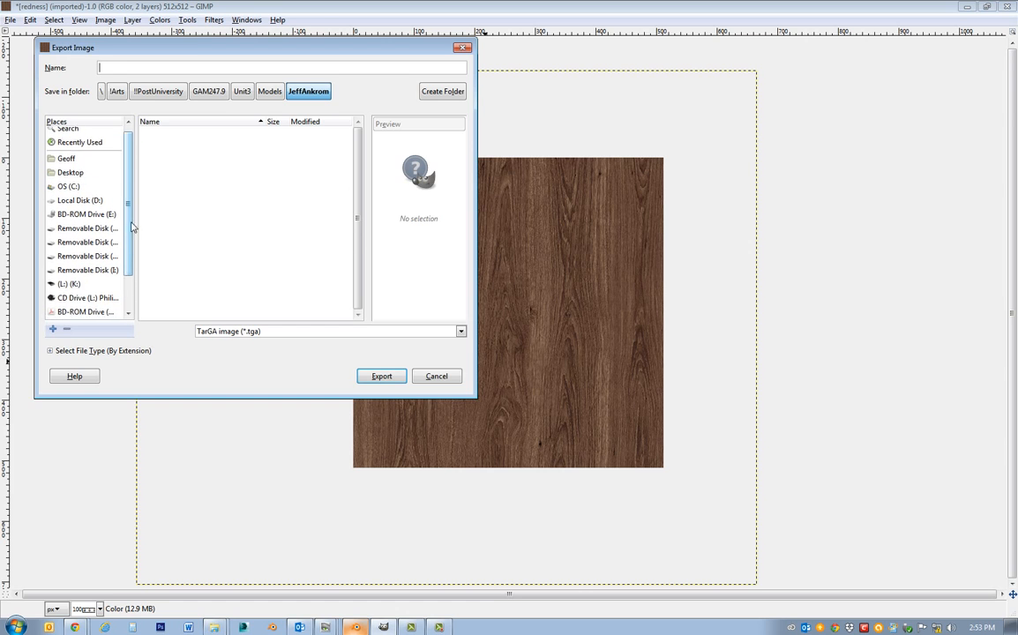
{"action": "scroll", "coordinate": [130, 228], "scroll_direction": "up", "scroll_amount": 1}
{"action": "left_click", "coordinate": [71, 176]}
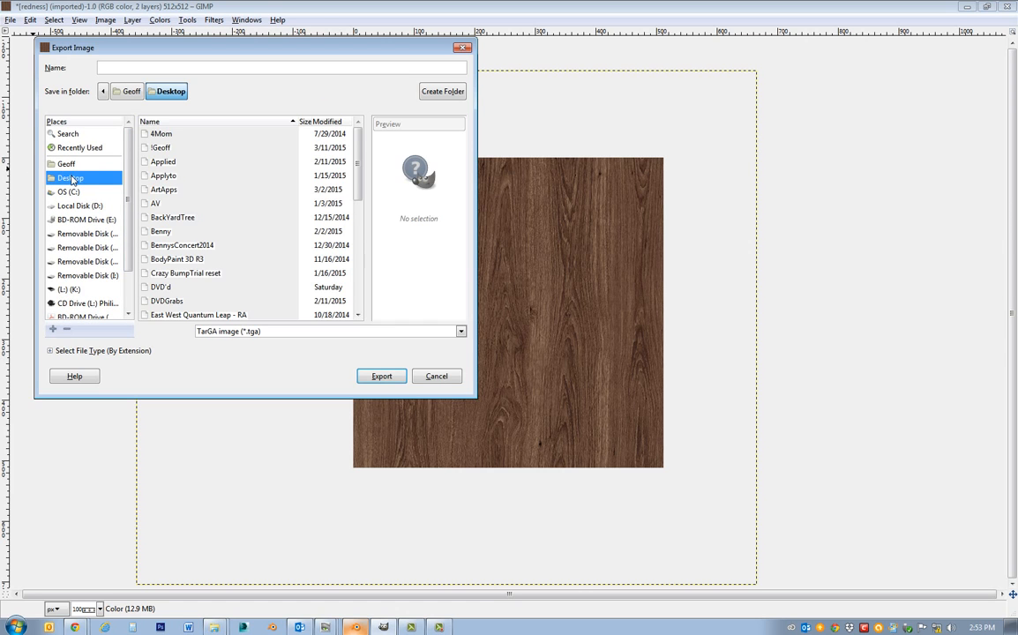
{"action": "left_click", "coordinate": [176, 220]}
{"action": "scroll", "coordinate": [172, 223], "scroll_direction": "down", "scroll_amount": 5}
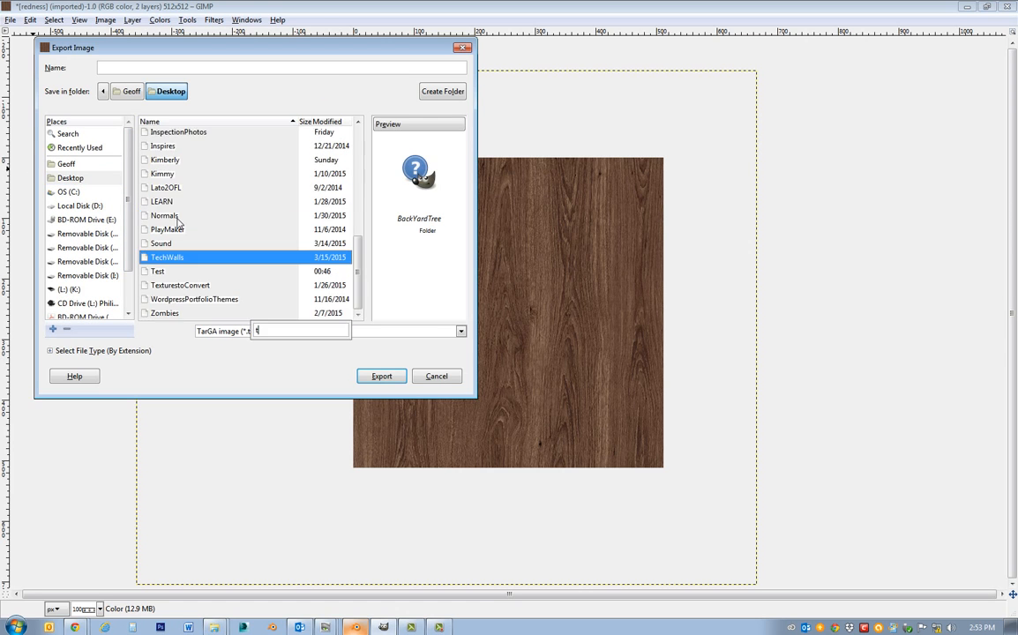
{"action": "double_click", "coordinate": [155, 271]}
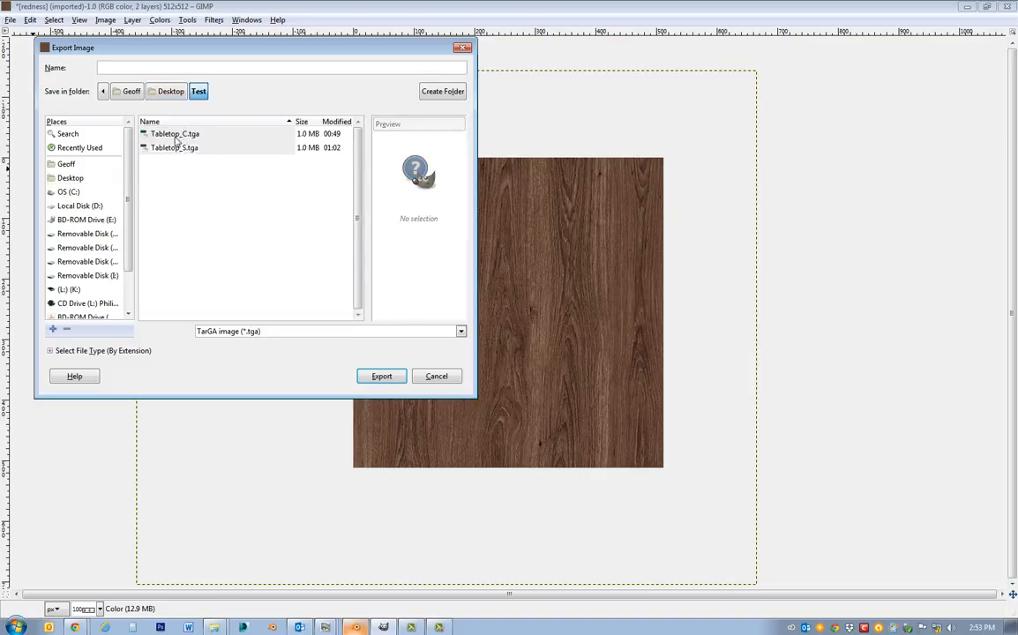
{"action": "left_click", "coordinate": [160, 130]}
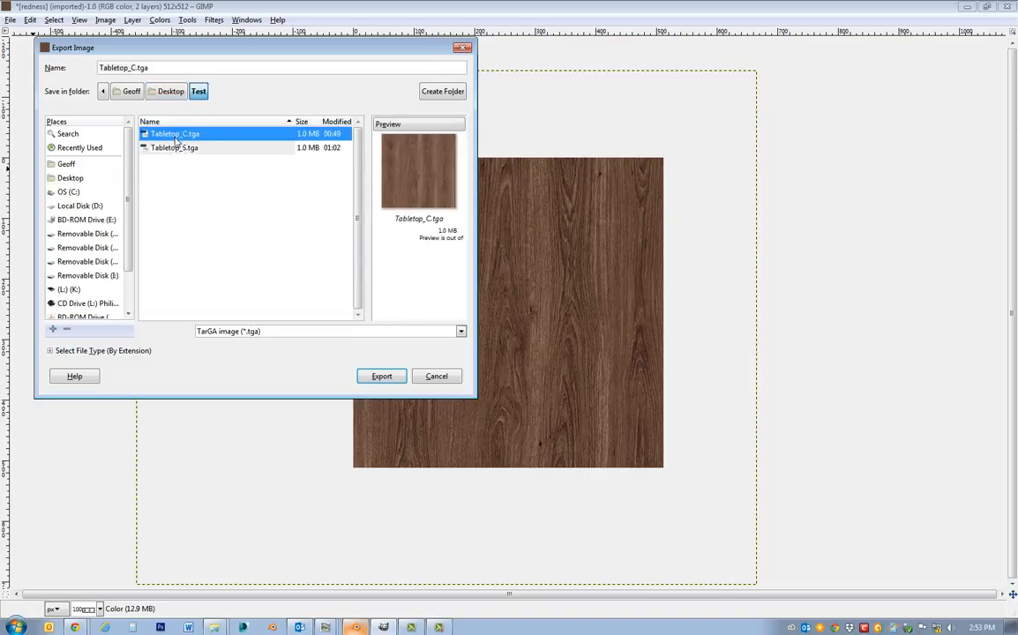
Export the color texture over the existing Tabletop_C.tga with RLE compression turned off and the origin at bottom left.
{"action": "left_click", "coordinate": [382, 377]}
{"action": "left_click", "coordinate": [377, 378]}
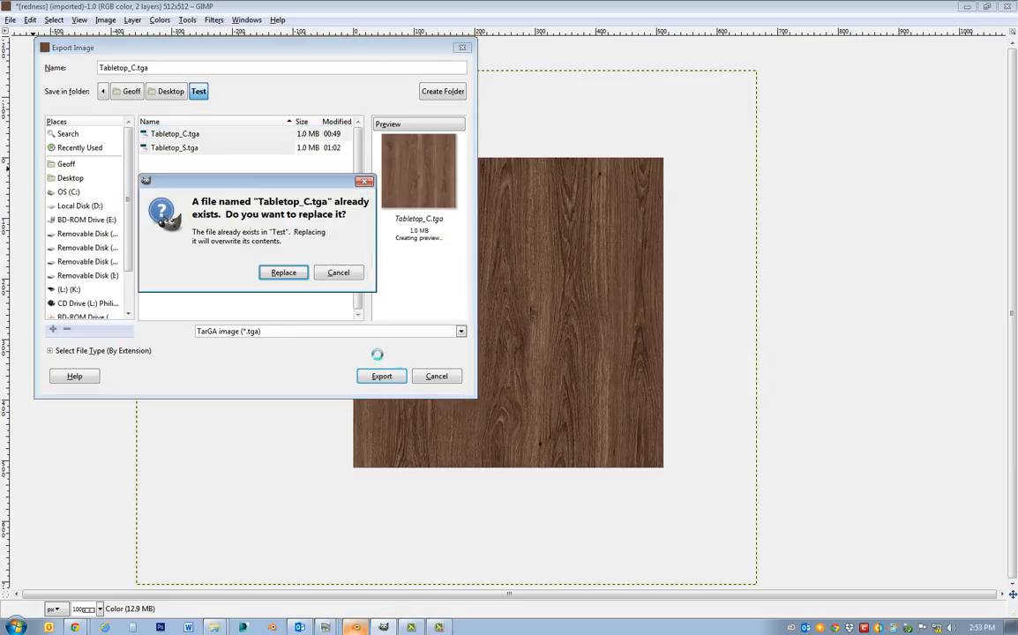
{"action": "left_click", "coordinate": [284, 273]}
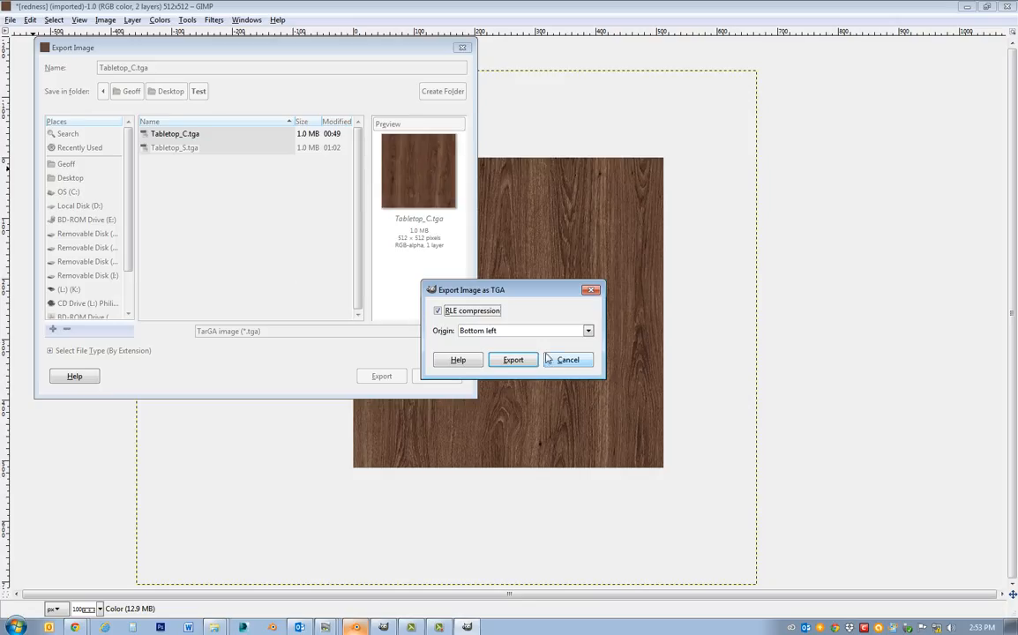
{"action": "left_click", "coordinate": [440, 313]}
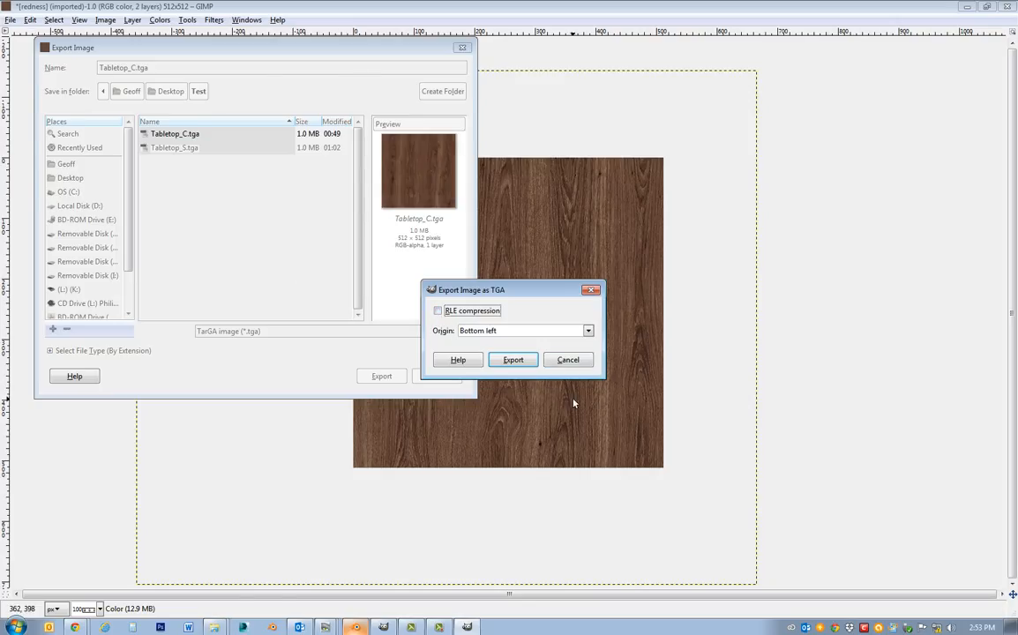
{"action": "left_click", "coordinate": [514, 361]}
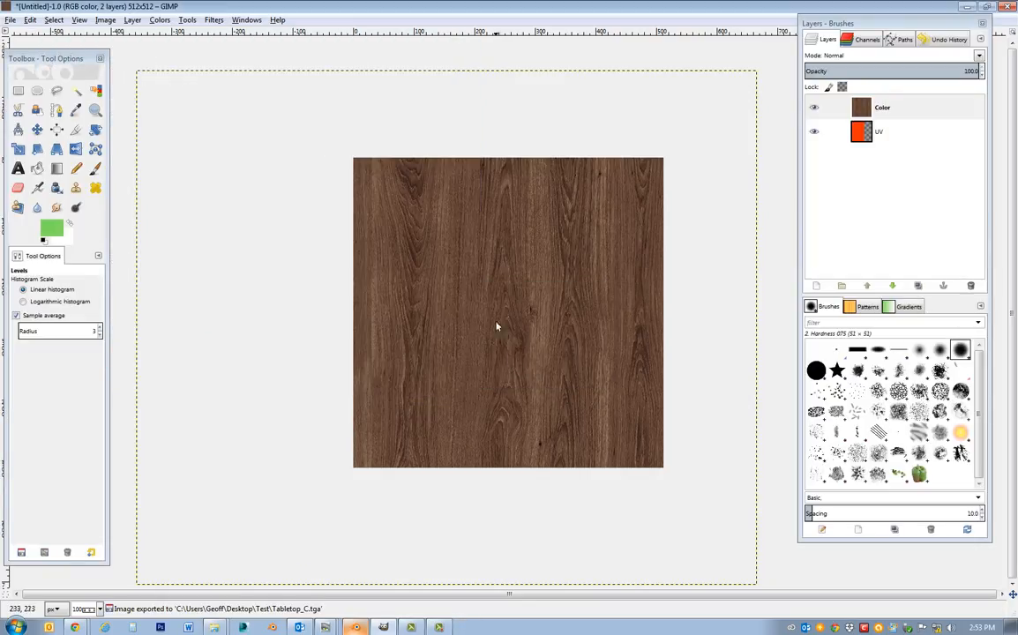
Duplicate the Color layer and turn the copy grayscale with Hue-Saturation, setting the saturation to -100.
{"action": "right_click", "coordinate": [897, 110]}
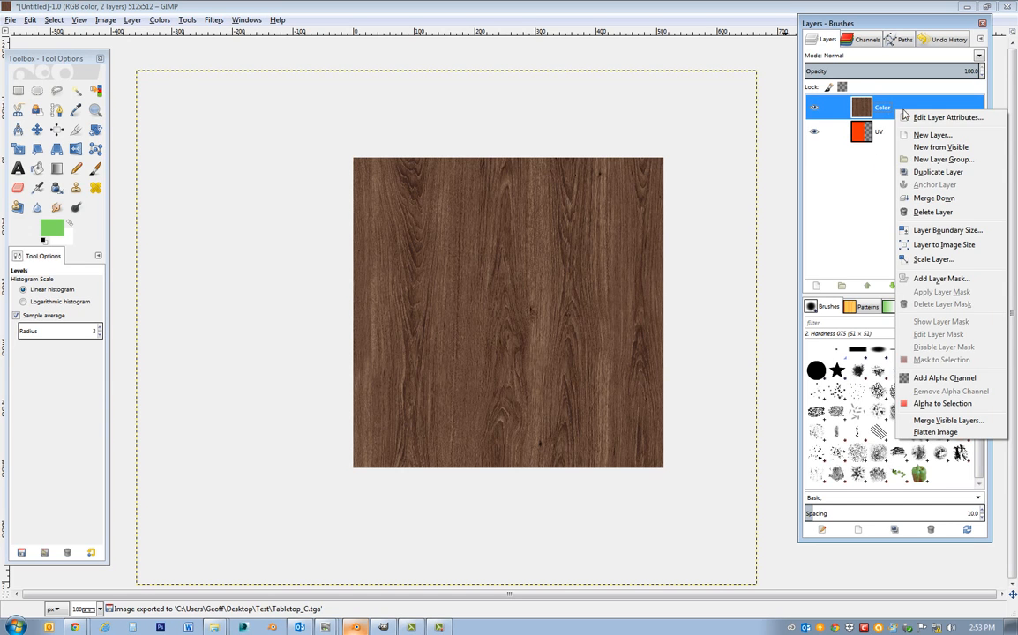
{"action": "left_click", "coordinate": [924, 172]}
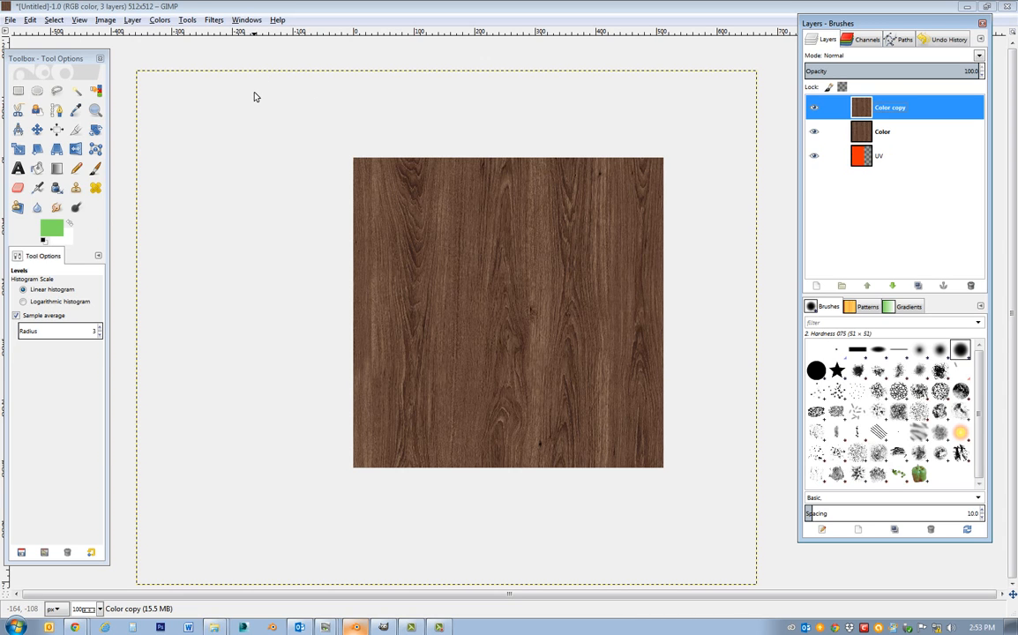
{"action": "left_click", "coordinate": [214, 21]}
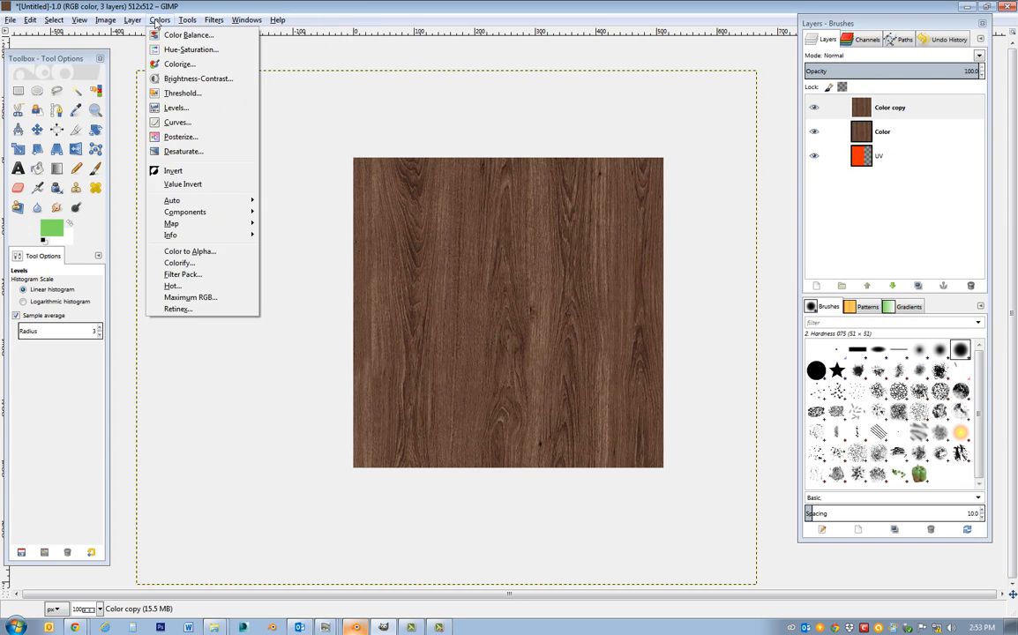
{"action": "mouse_move", "coordinate": [184, 21]}
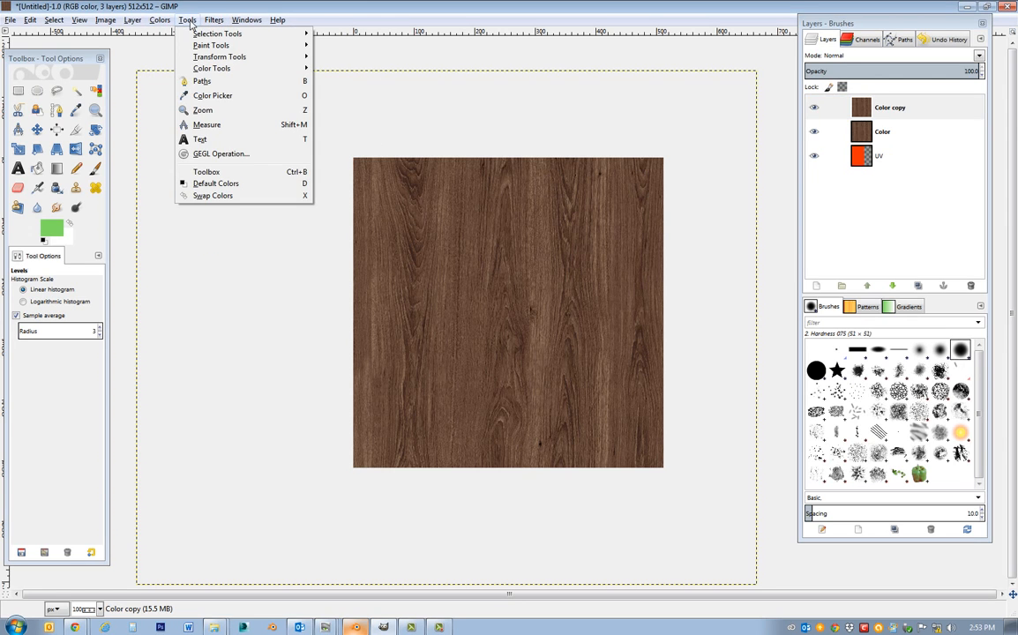
{"action": "mouse_move", "coordinate": [214, 48]}
{"action": "mouse_move", "coordinate": [216, 72]}
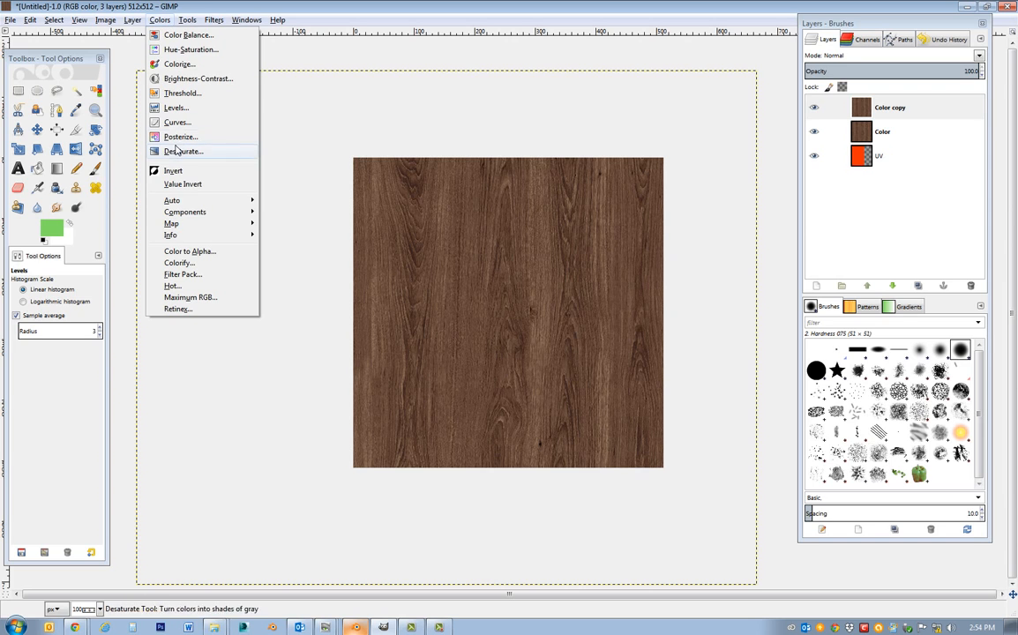
{"action": "left_click", "coordinate": [191, 50]}
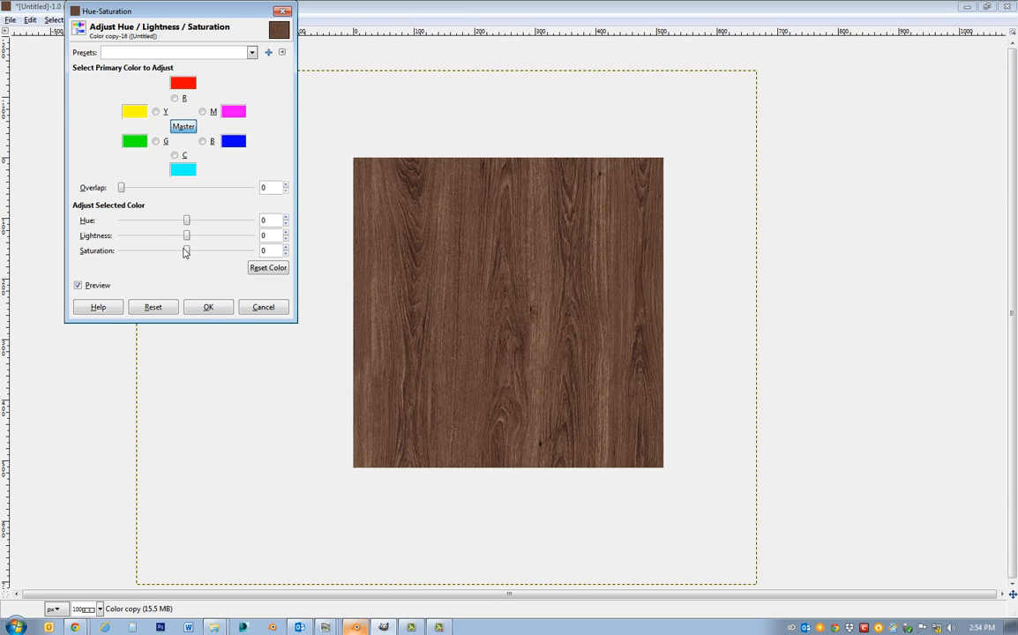
{"action": "left_click_drag", "start_coordinate": [185, 251], "coordinate": [92, 253]}
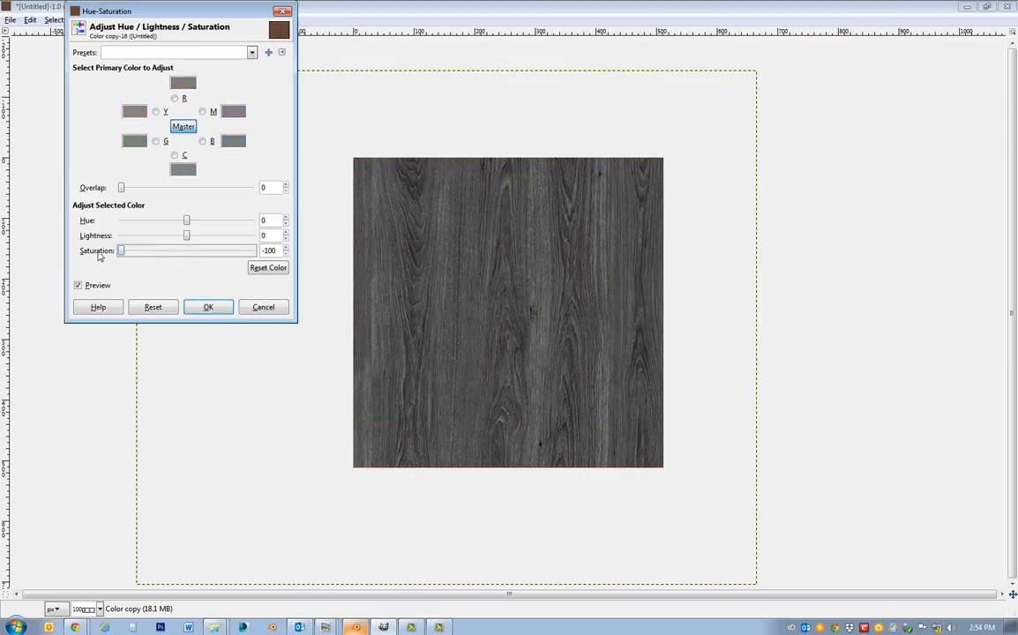
{"action": "left_click", "coordinate": [208, 308]}
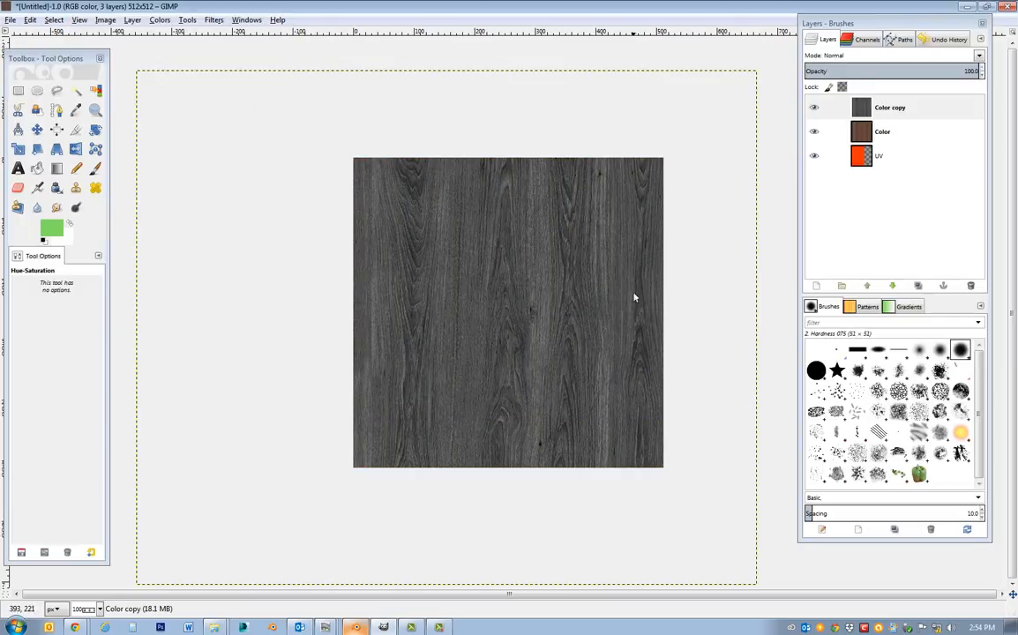
Rename the grayscale copy of the Color layer as Spec.
{"action": "double_click", "coordinate": [887, 108]}
{"action": "type", "text": "Spec"}
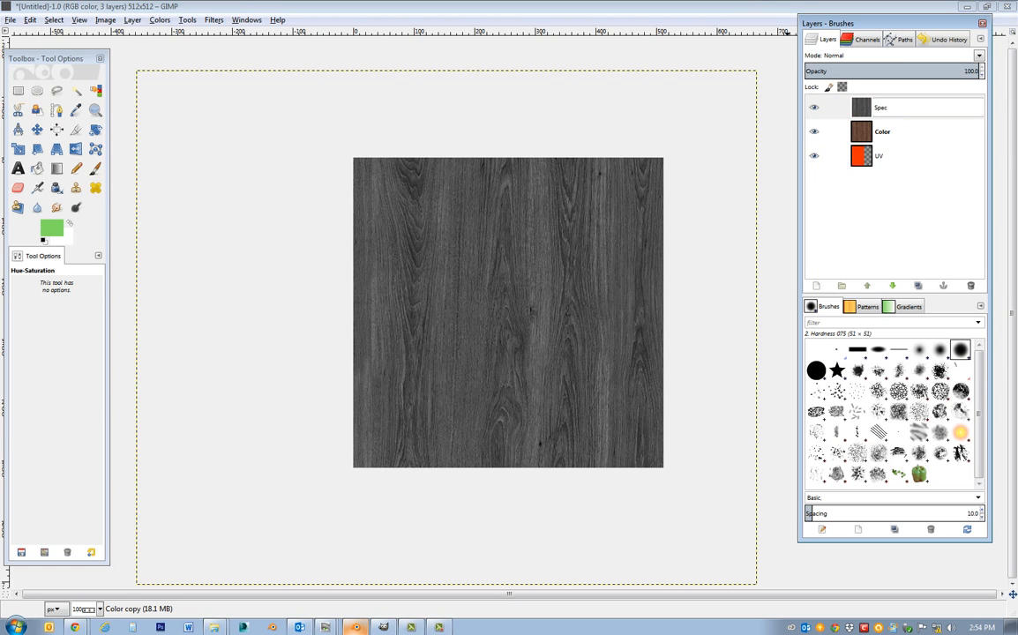
{"action": "key", "text": "Return"}
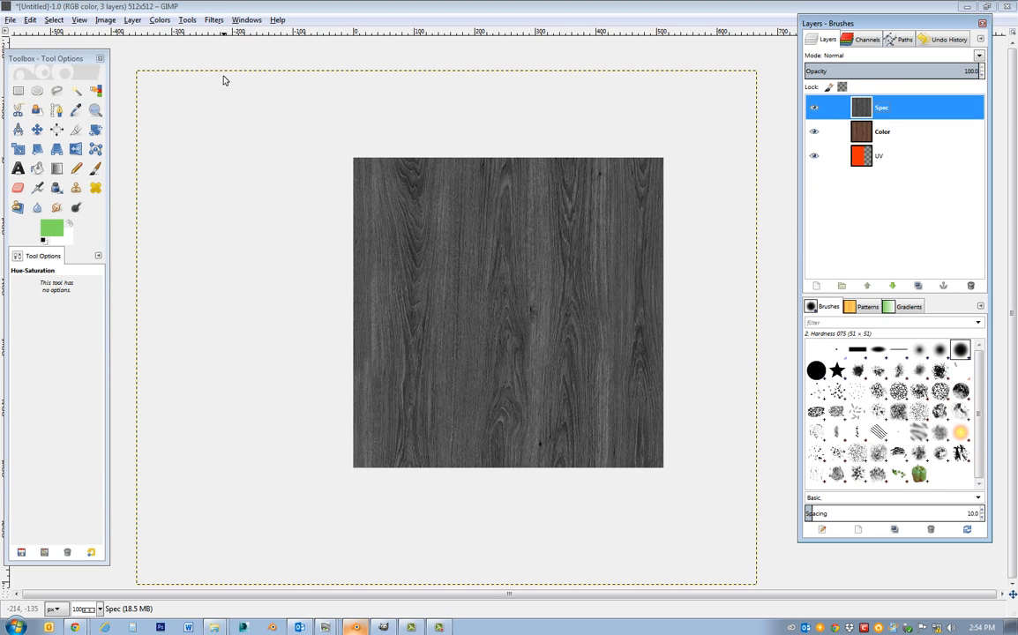
Brighten the Spec layer with Levels, setting the input gamma to 1.93 and the white point to 116.
{"action": "left_click", "coordinate": [194, 22]}
{"action": "mouse_move", "coordinate": [162, 19]}
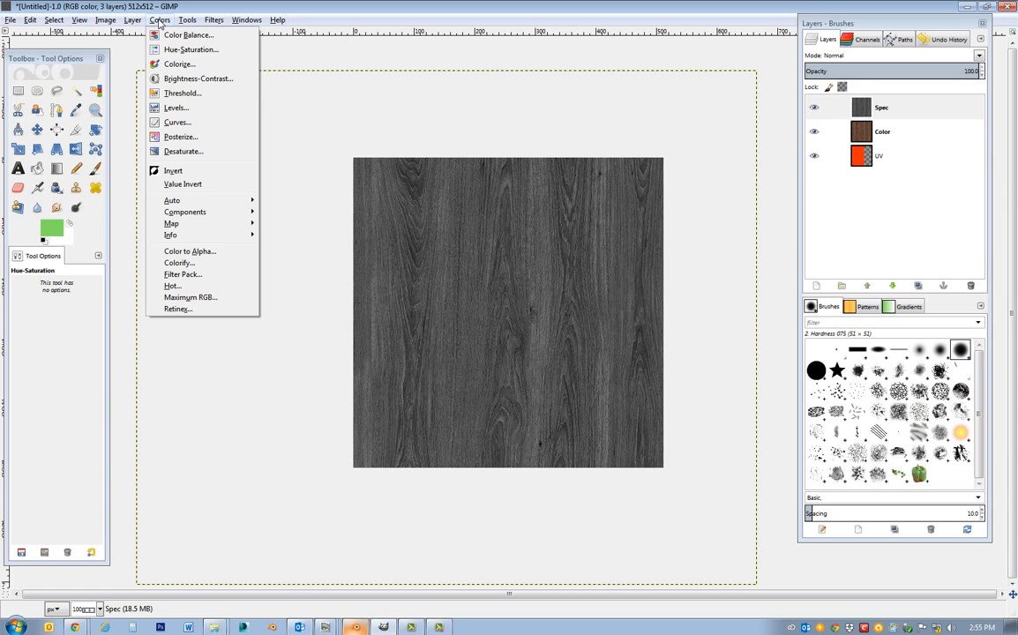
{"action": "left_click", "coordinate": [181, 107]}
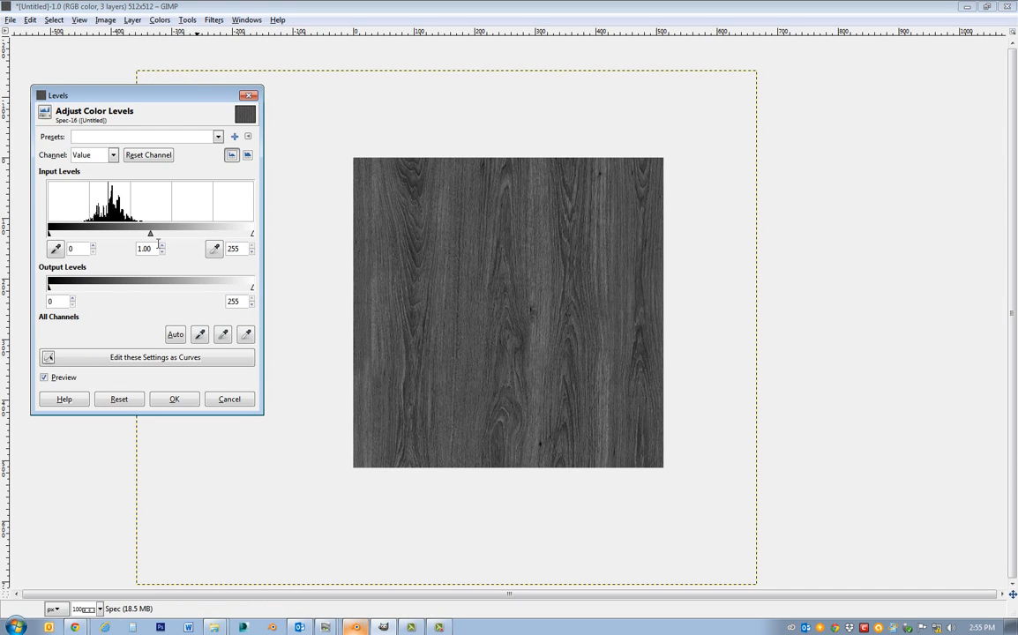
{"action": "left_click_drag", "start_coordinate": [150, 236], "coordinate": [125, 236]}
{"action": "left_click_drag", "start_coordinate": [253, 237], "coordinate": [159, 242]}
{"action": "left_click_drag", "start_coordinate": [89, 236], "coordinate": [88, 238]}
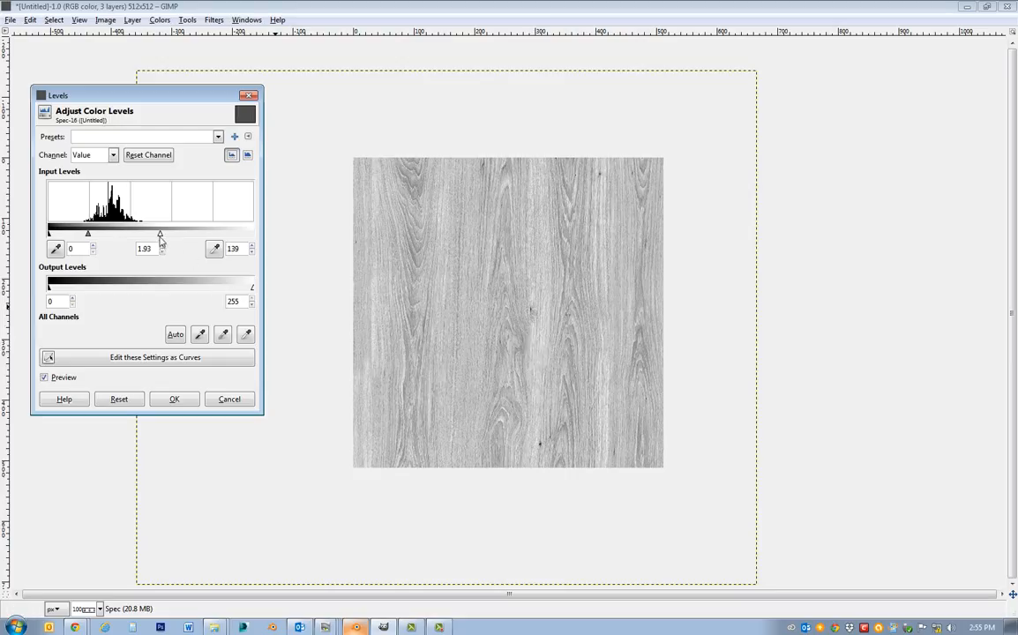
{"action": "left_click_drag", "start_coordinate": [160, 233], "coordinate": [141, 236]}
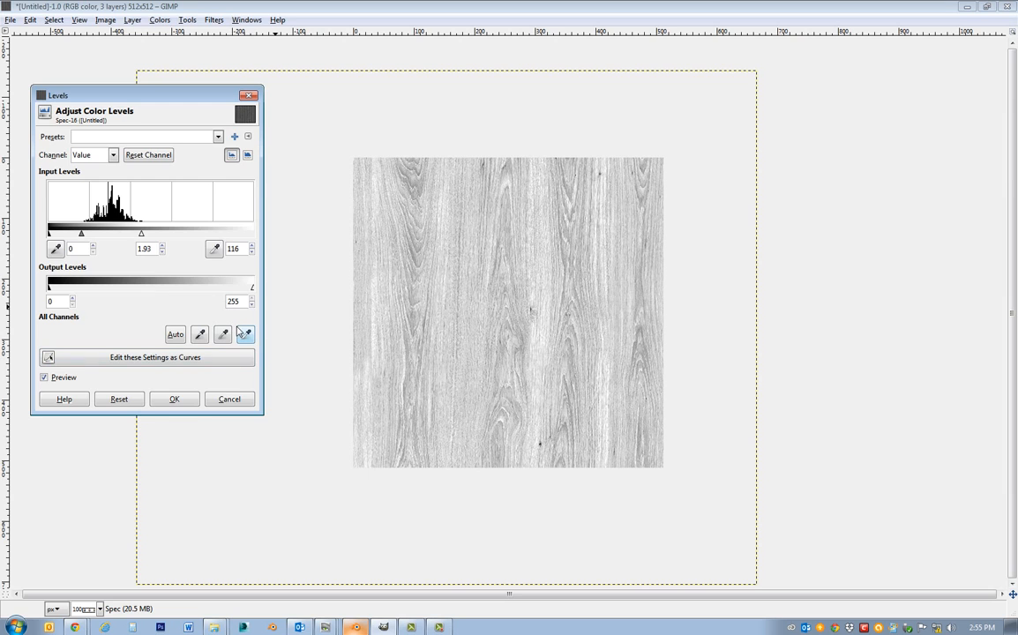
{"action": "left_click", "coordinate": [191, 401]}
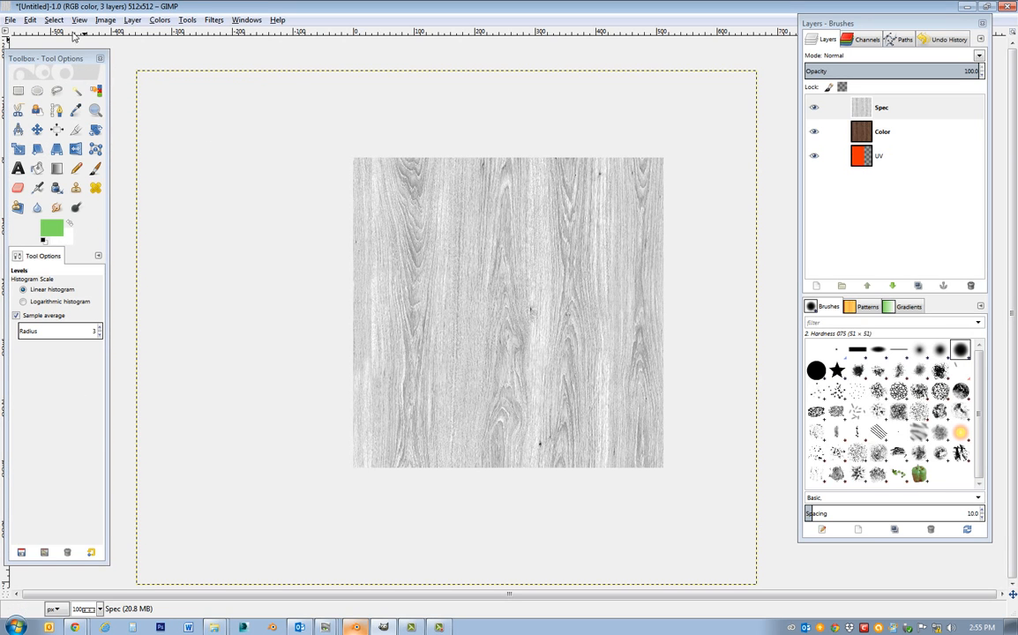
Export the specular texture over the existing Tabletop_S.tga with RLE compression off and the origin at bottom left.
{"action": "left_click", "coordinate": [11, 20]}
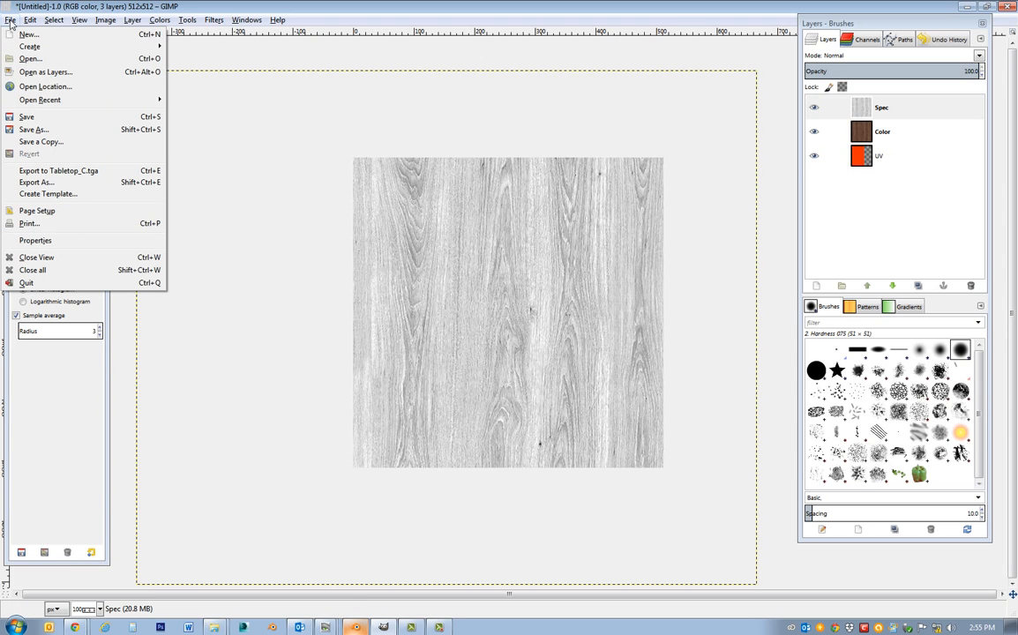
{"action": "left_click", "coordinate": [41, 184]}
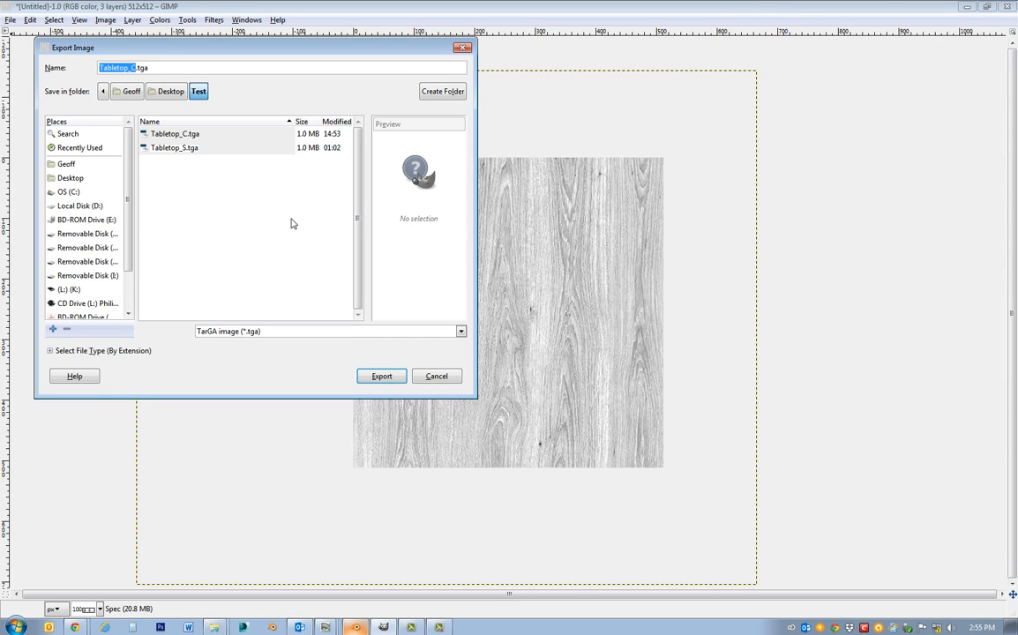
{"action": "left_click", "coordinate": [166, 149]}
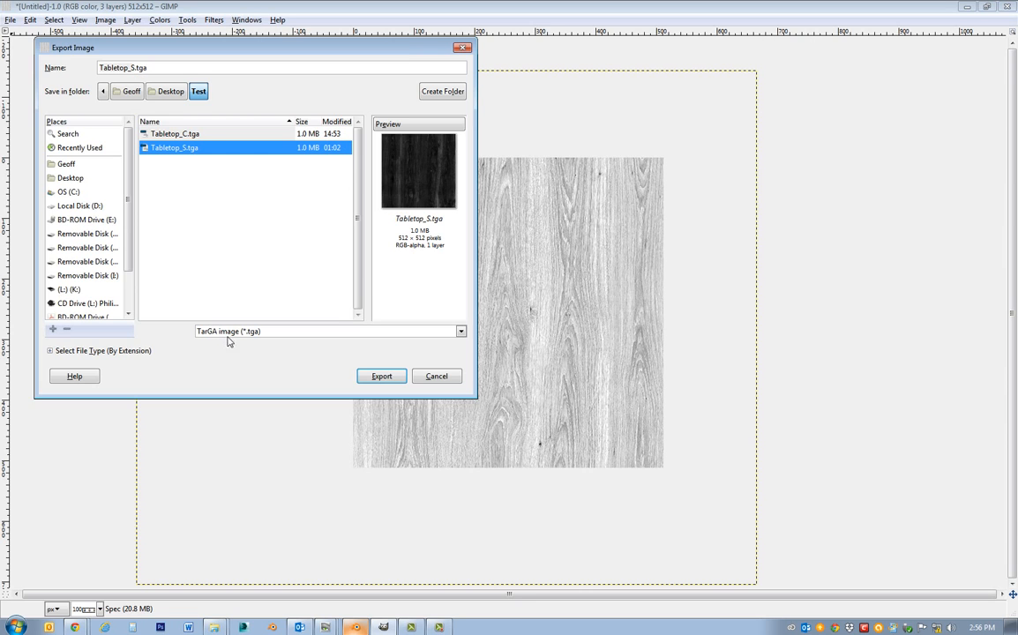
{"action": "left_click", "coordinate": [382, 377]}
{"action": "left_click", "coordinate": [295, 276]}
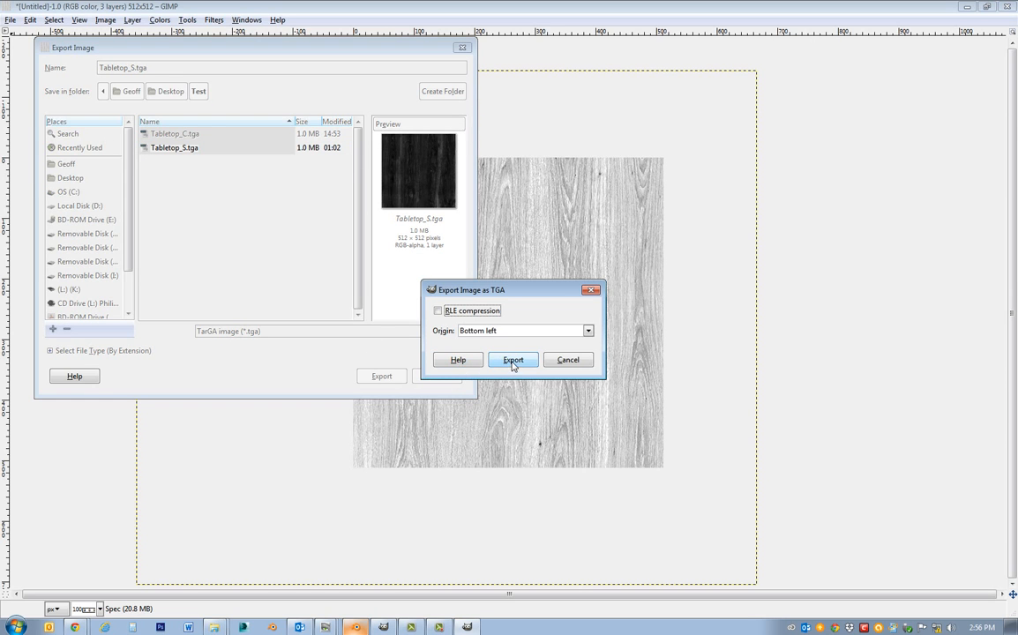
{"action": "left_click", "coordinate": [514, 361]}
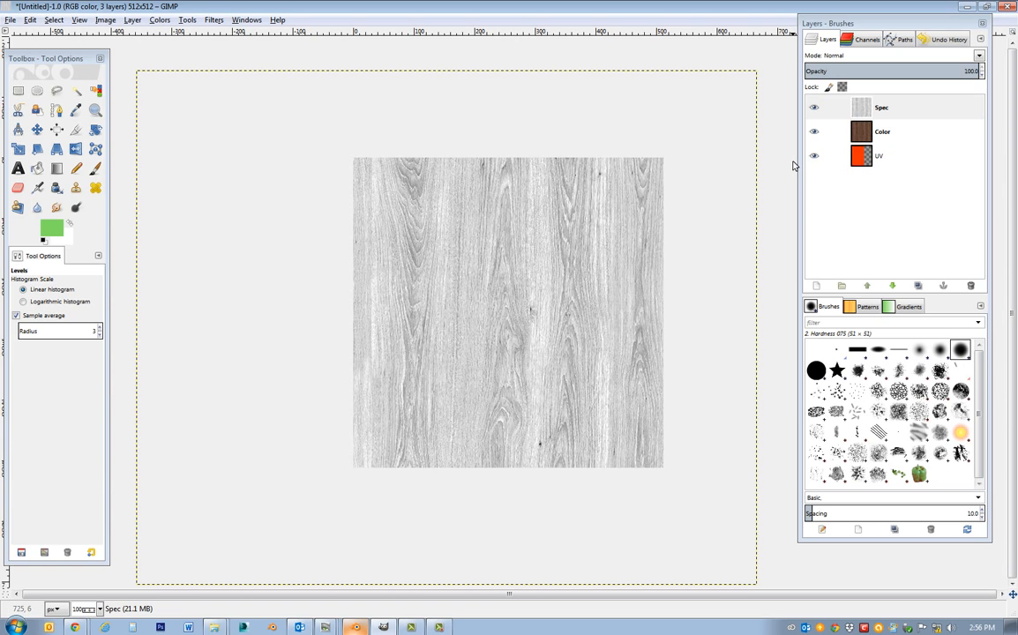
Add a new layer group above the Spec layer and try to move Spec into it.
{"action": "left_click", "coordinate": [894, 111]}
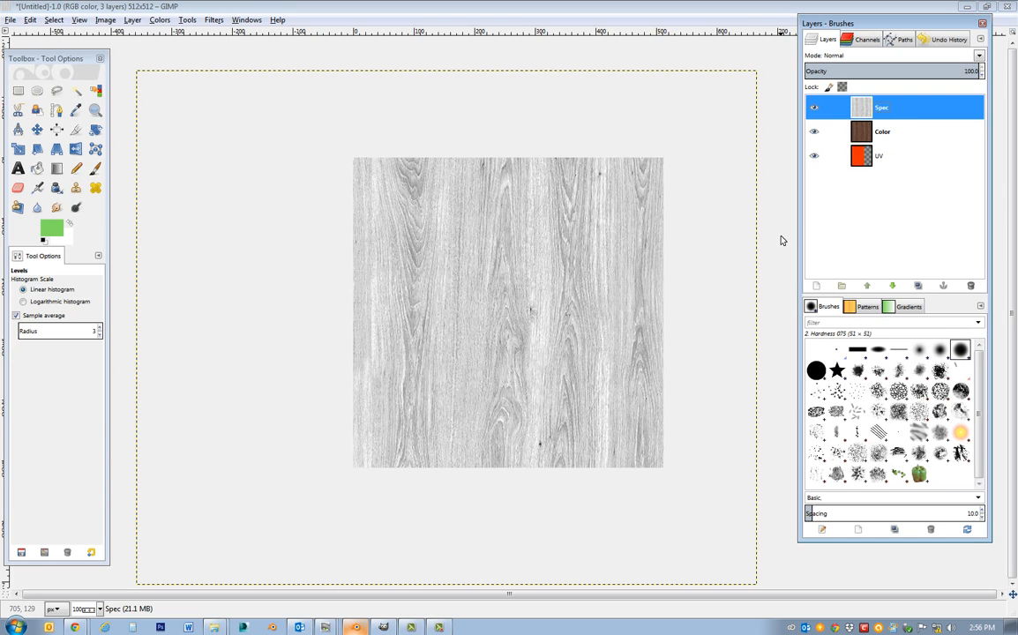
{"action": "left_click", "coordinate": [842, 286]}
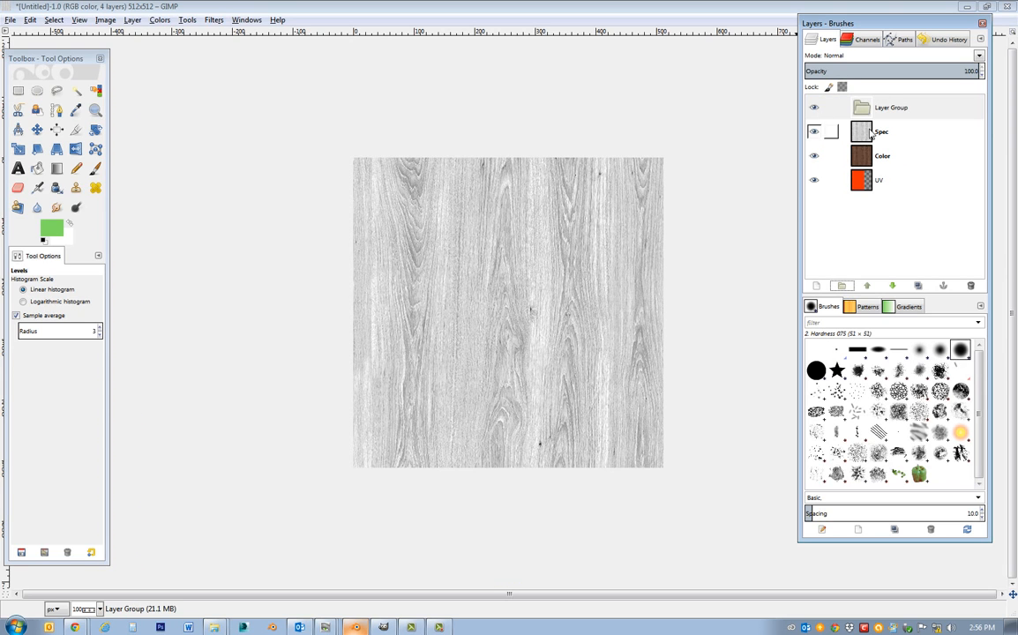
{"action": "right_click", "coordinate": [871, 131]}
{"action": "left_click", "coordinate": [874, 120]}
{"action": "right_click", "coordinate": [898, 131]}
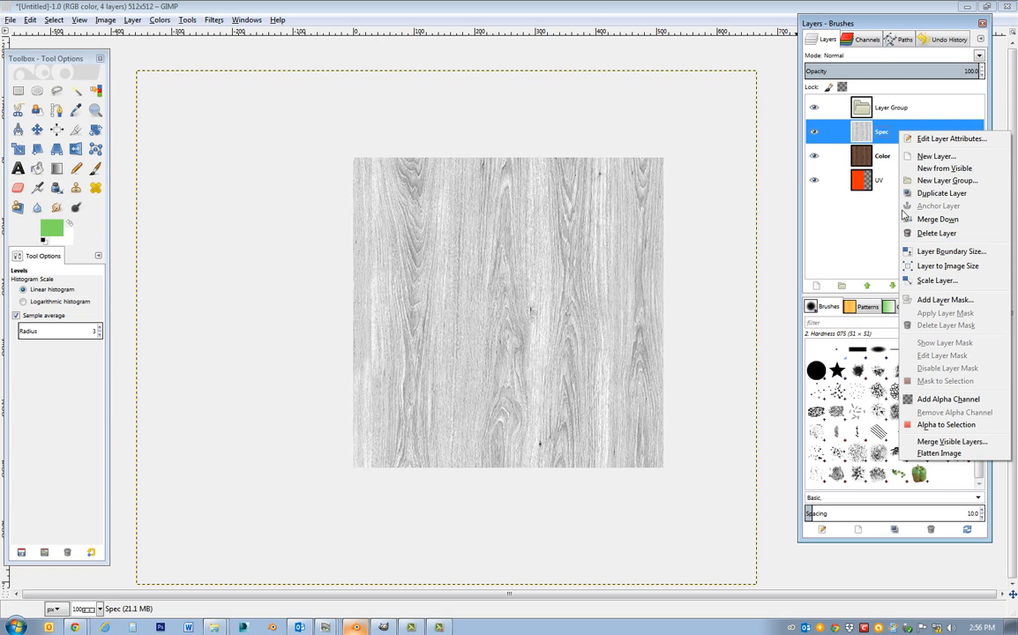
{"action": "left_click", "coordinate": [772, 233]}
{"action": "left_click_drag", "start_coordinate": [884, 132], "coordinate": [858, 107]}
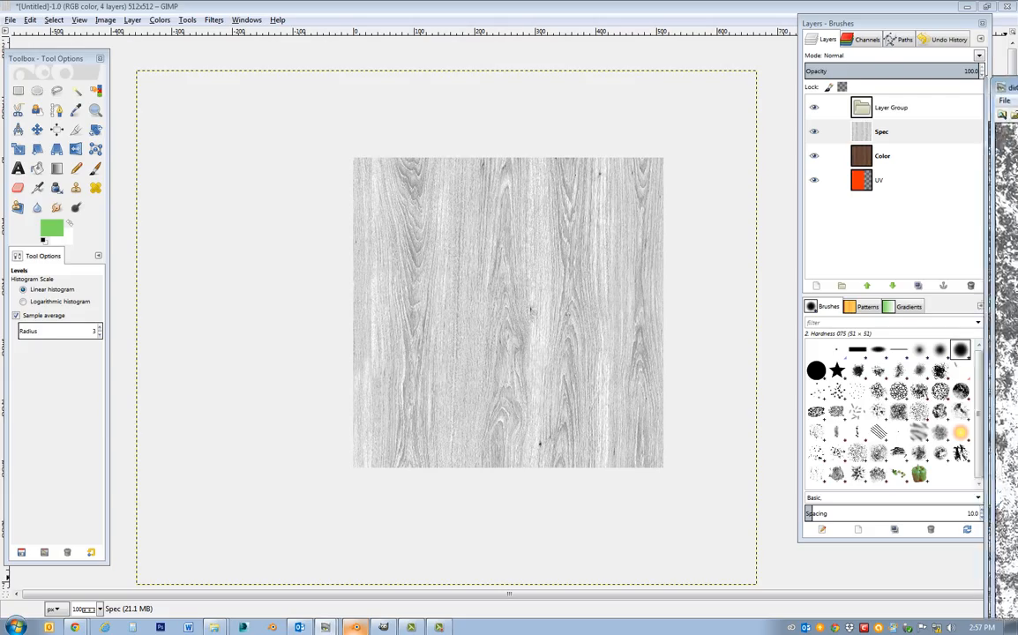
Switch to ACDSee and browse the dirt, flaking-paint and grunge images for a texture to overlay on the wood.
{"action": "left_click_drag", "start_coordinate": [1017, 99], "coordinate": [602, 39]}
{"action": "scroll", "coordinate": [643, 247], "scroll_direction": "down", "scroll_amount": 1}
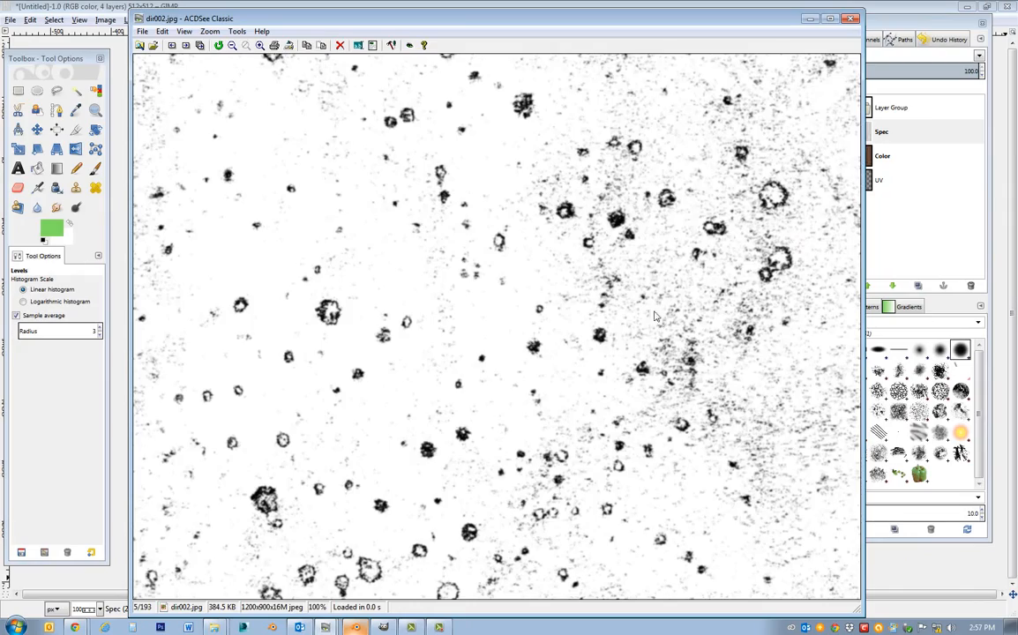
{"action": "scroll", "coordinate": [643, 300], "scroll_direction": "down", "scroll_amount": 1}
{"action": "scroll", "coordinate": [643, 309], "scroll_direction": "down", "scroll_amount": 1}
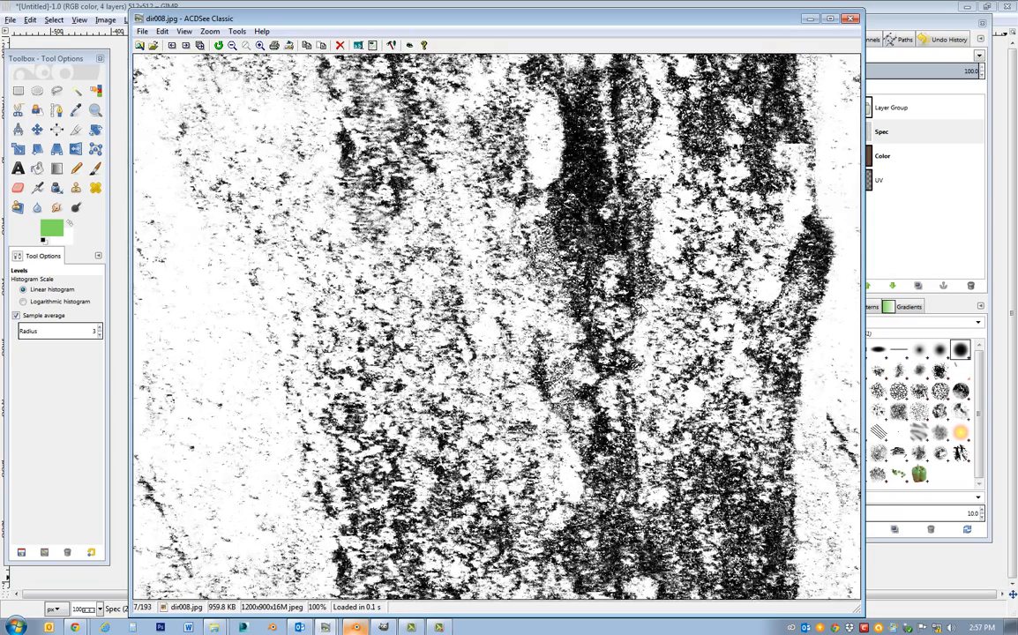
{"action": "scroll", "coordinate": [643, 309], "scroll_direction": "down", "scroll_amount": 1}
{"action": "scroll", "coordinate": [643, 309], "scroll_direction": "down", "scroll_amount": 1}
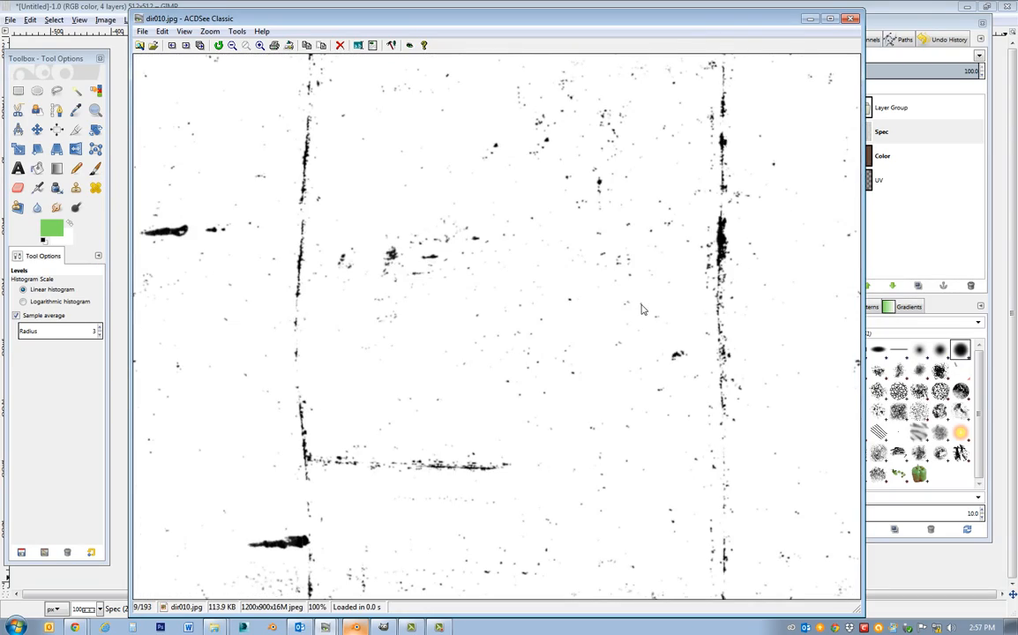
{"action": "scroll", "coordinate": [644, 309], "scroll_direction": "down", "scroll_amount": 1}
{"action": "scroll", "coordinate": [643, 308], "scroll_direction": "down", "scroll_amount": 1}
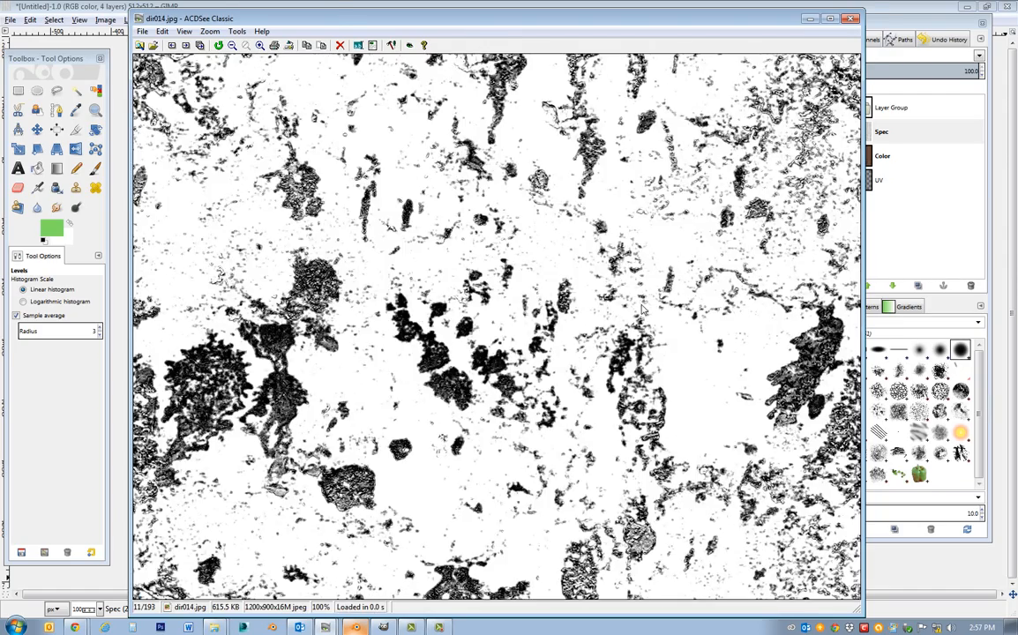
{"action": "scroll", "coordinate": [644, 309], "scroll_direction": "down", "scroll_amount": 1}
{"action": "scroll", "coordinate": [494, 257], "scroll_direction": "down", "scroll_amount": 1}
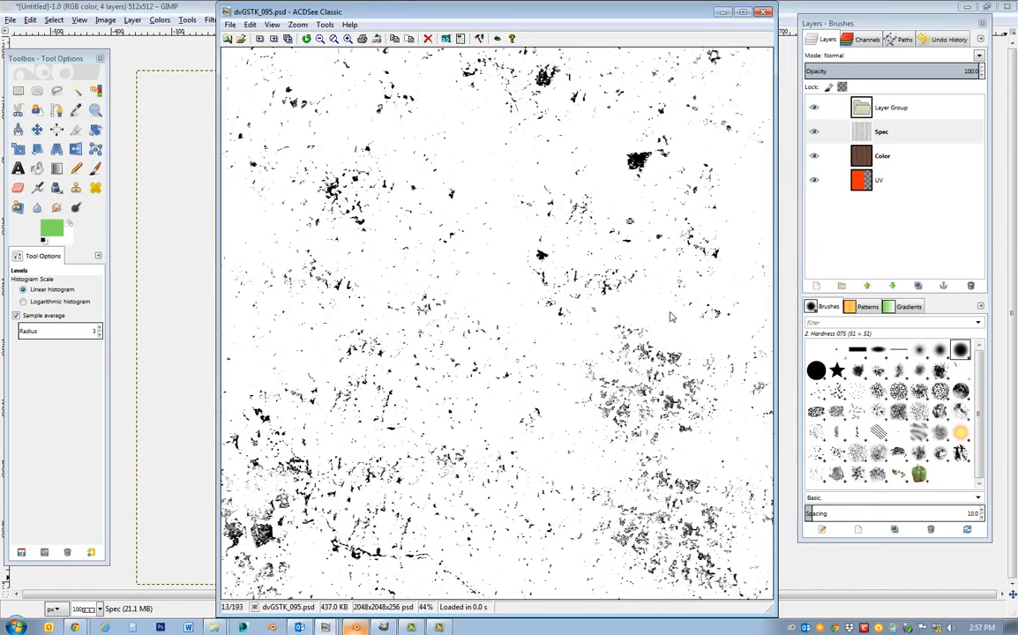
{"action": "scroll", "coordinate": [534, 297], "scroll_direction": "down", "scroll_amount": 1}
{"action": "scroll", "coordinate": [533, 300], "scroll_direction": "down", "scroll_amount": 1}
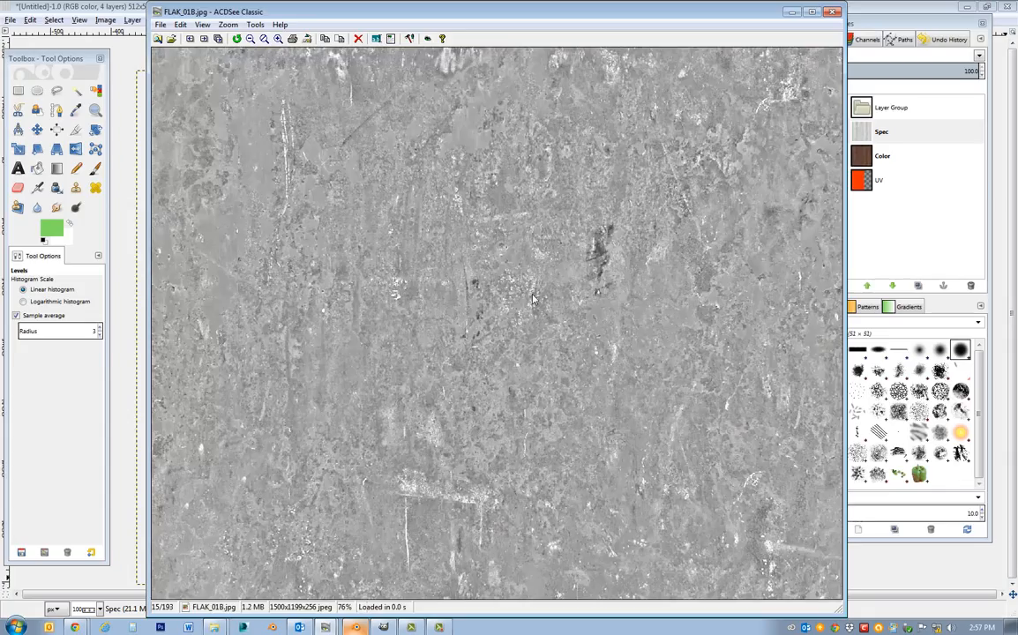
{"action": "scroll", "coordinate": [533, 300], "scroll_direction": "down", "scroll_amount": 6}
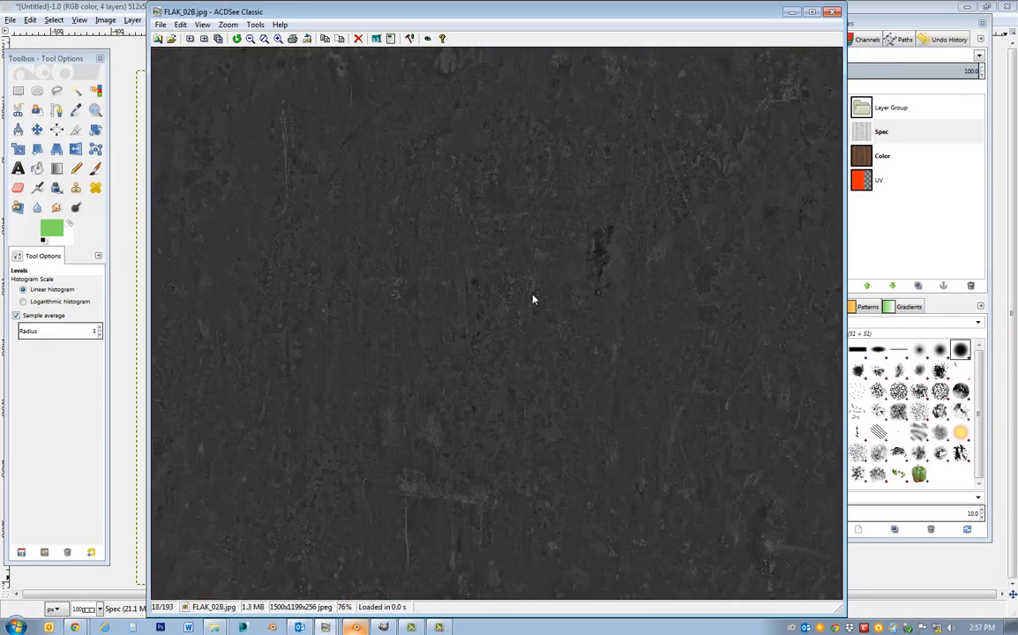
{"action": "scroll", "coordinate": [533, 299], "scroll_direction": "down", "scroll_amount": 5}
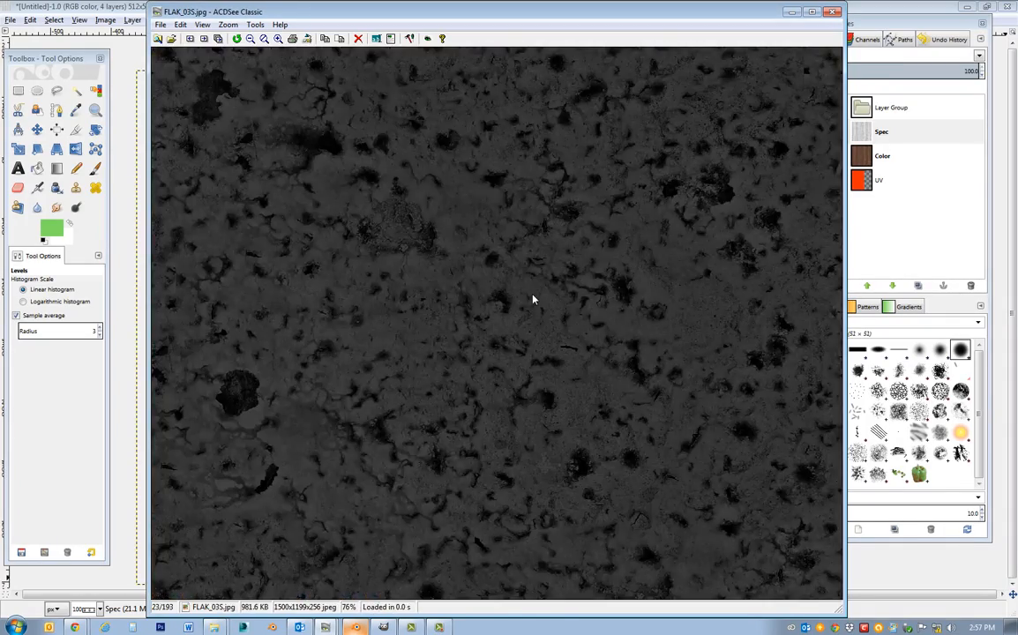
{"action": "scroll", "coordinate": [533, 300], "scroll_direction": "down", "scroll_amount": 9}
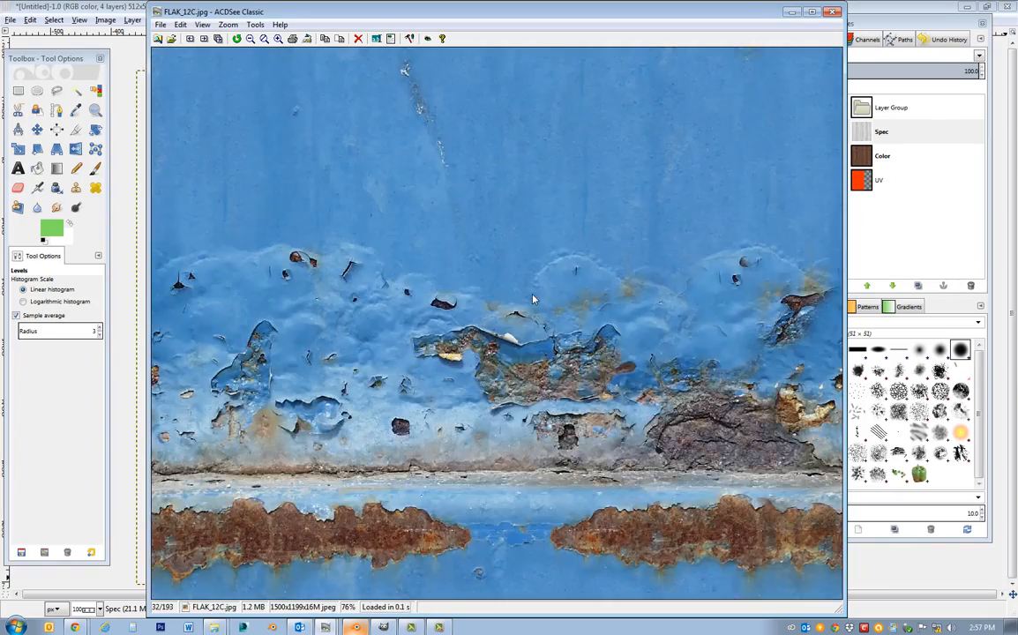
{"action": "scroll", "coordinate": [533, 300], "scroll_direction": "down", "scroll_amount": 2}
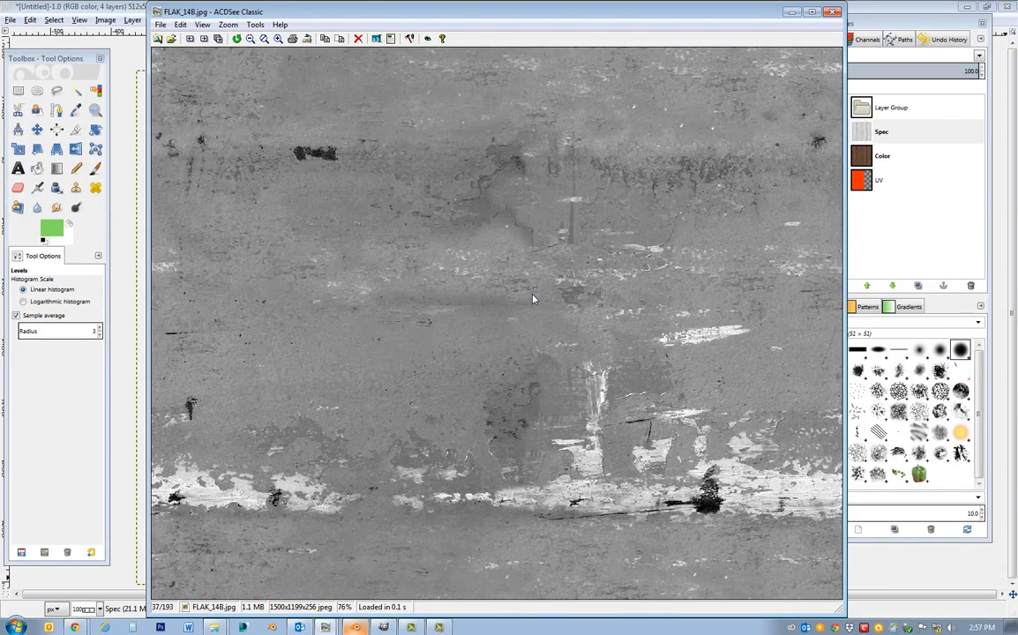
{"action": "scroll", "coordinate": [533, 299], "scroll_direction": "down", "scroll_amount": 3}
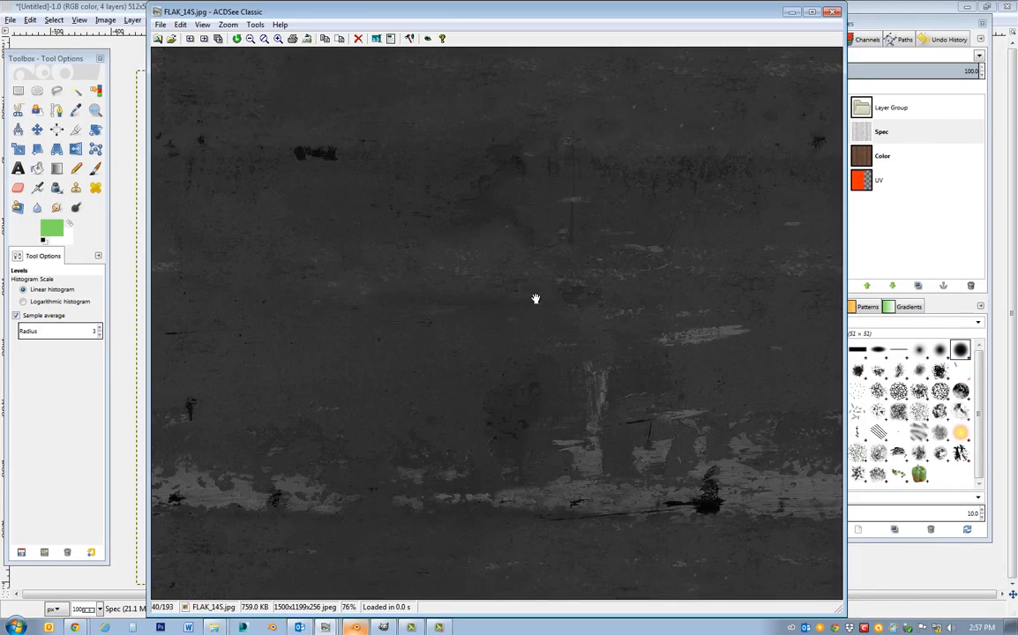
{"action": "scroll", "coordinate": [533, 300], "scroll_direction": "down", "scroll_amount": 5}
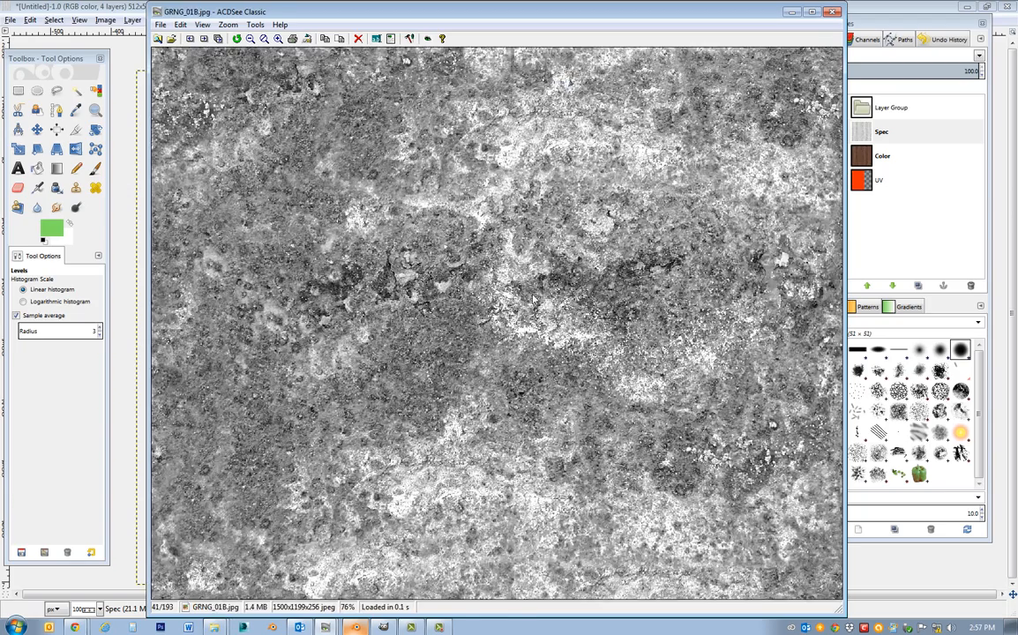
{"action": "scroll", "coordinate": [533, 300], "scroll_direction": "down", "scroll_amount": 5}
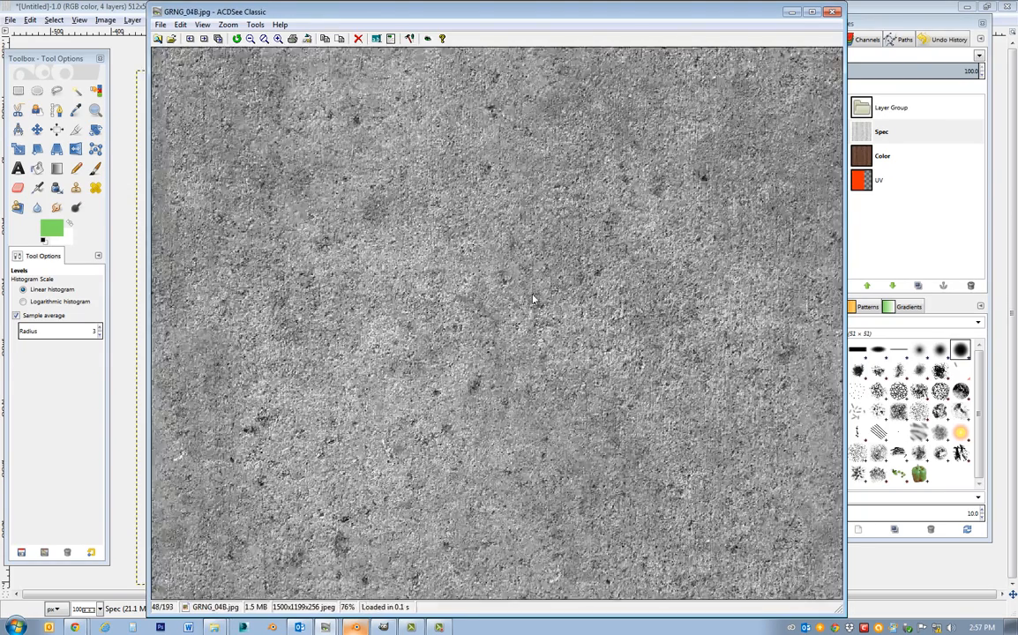
{"action": "scroll", "coordinate": [533, 300], "scroll_direction": "down", "scroll_amount": 5}
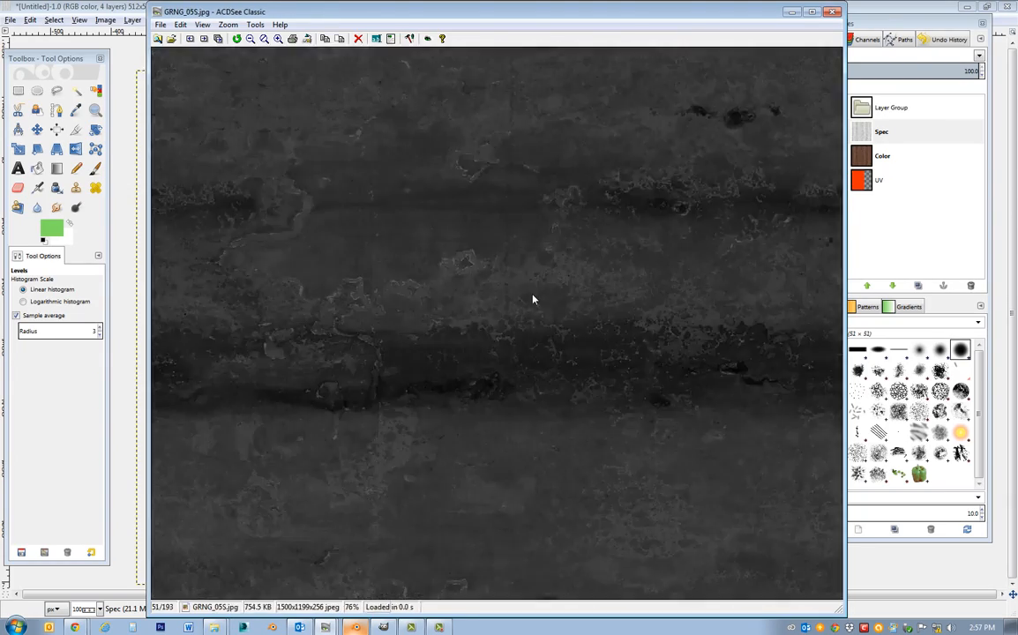
Pick the grunge image GRNG_08B.jpg and bring it into the GIMP image as a new layer above Spec.
{"action": "scroll", "coordinate": [533, 300], "scroll_direction": "up", "scroll_amount": 1}
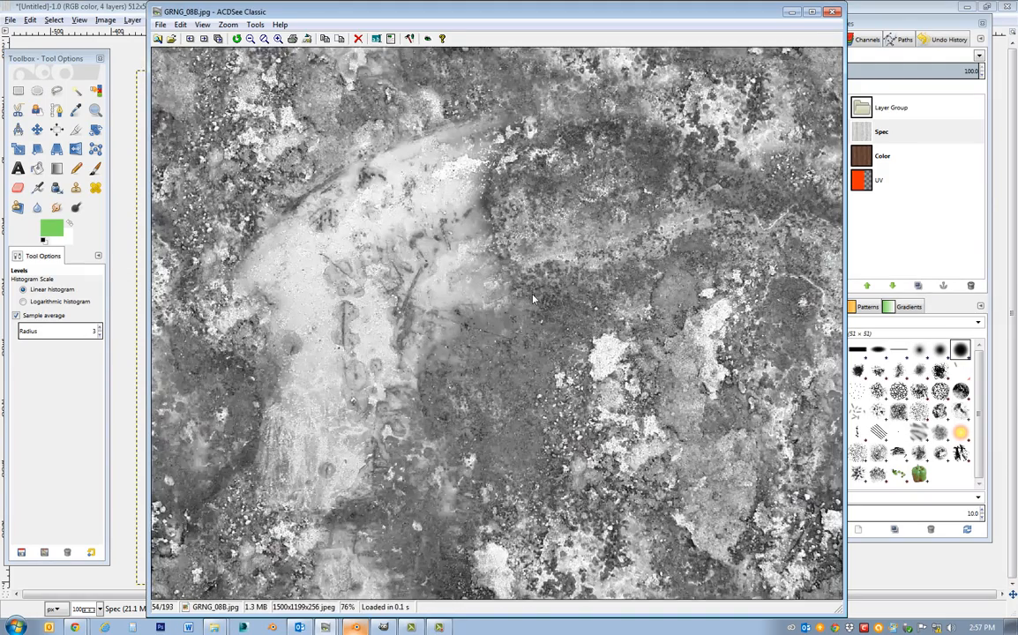
{"action": "scroll", "coordinate": [533, 300], "scroll_direction": "down", "scroll_amount": 1}
{"action": "scroll", "coordinate": [533, 300], "scroll_direction": "up", "scroll_amount": 1}
{"action": "left_click_drag", "start_coordinate": [372, 17], "coordinate": [804, 61]}
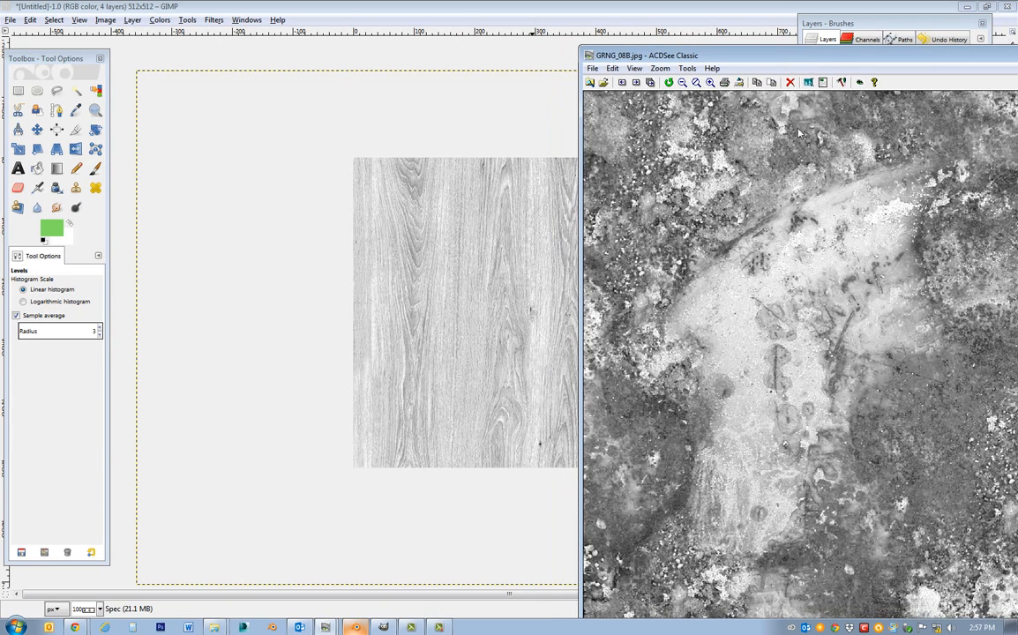
{"action": "left_click_drag", "start_coordinate": [787, 282], "coordinate": [514, 255]}
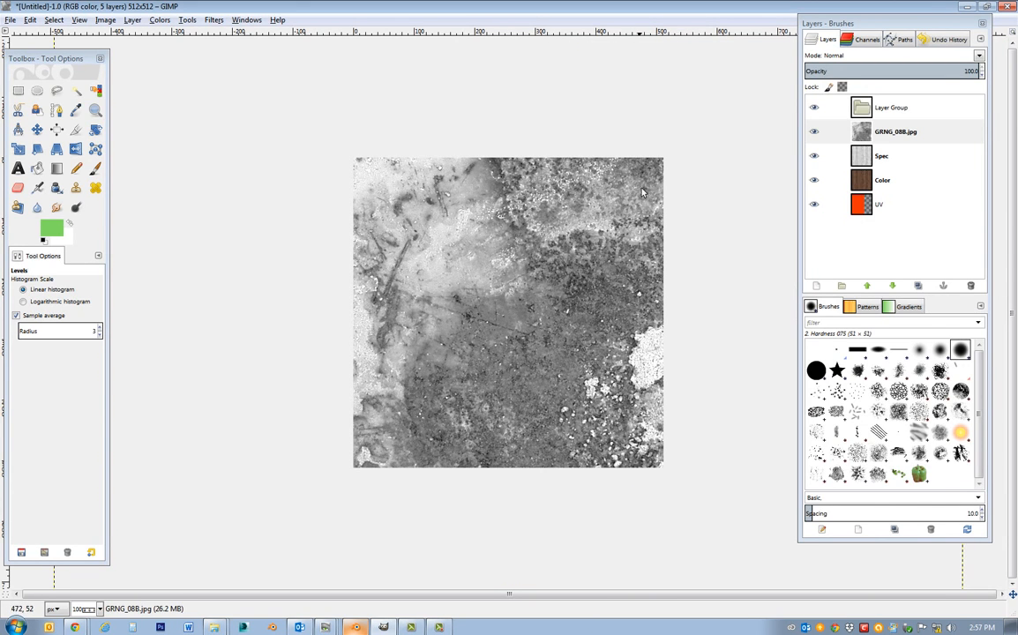
Scale the GRNG_08B.jpg layer to 1042 × 822 px and move it so it covers the whole canvas.
{"action": "left_click", "coordinate": [18, 148]}
{"action": "left_click", "coordinate": [432, 228]}
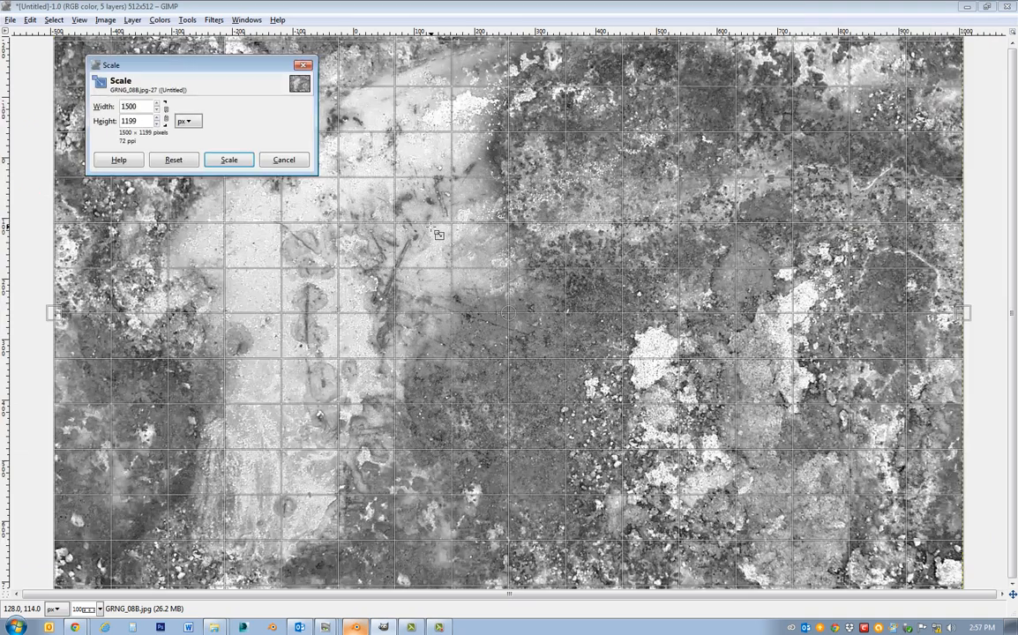
{"action": "left_click_drag", "start_coordinate": [431, 227], "coordinate": [714, 460]}
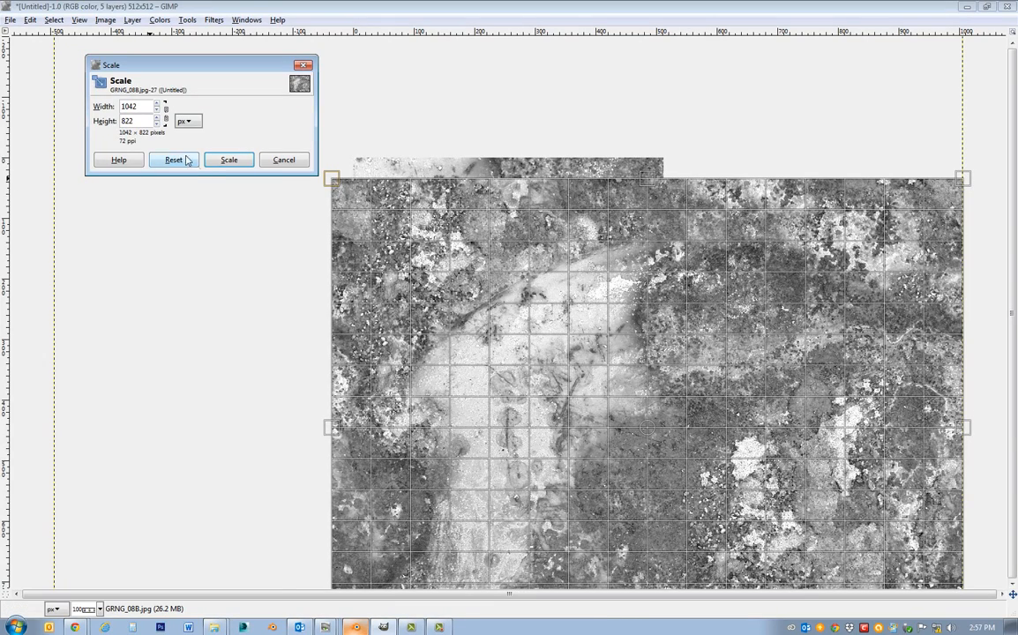
{"action": "left_click", "coordinate": [229, 159]}
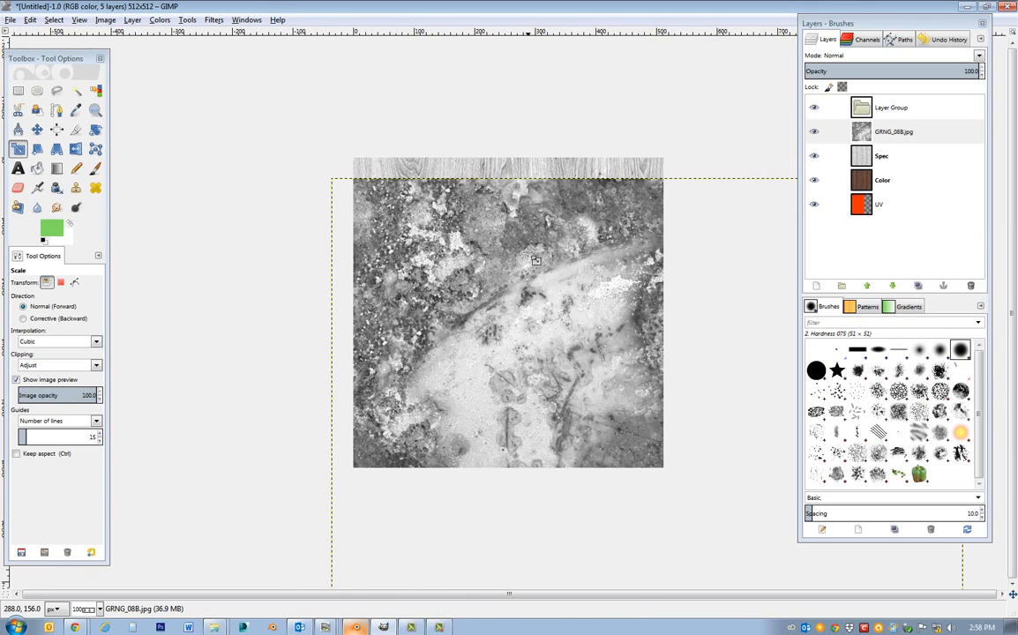
{"action": "left_click", "coordinate": [37, 129]}
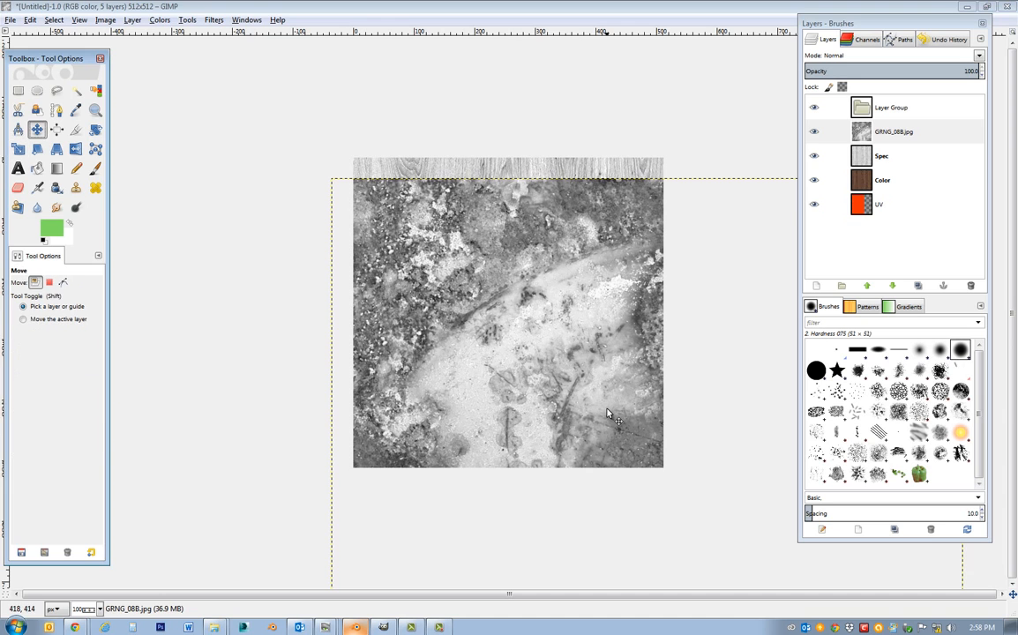
{"action": "left_click_drag", "start_coordinate": [609, 416], "coordinate": [521, 291]}
{"action": "left_click_drag", "start_coordinate": [607, 415], "coordinate": [533, 422]}
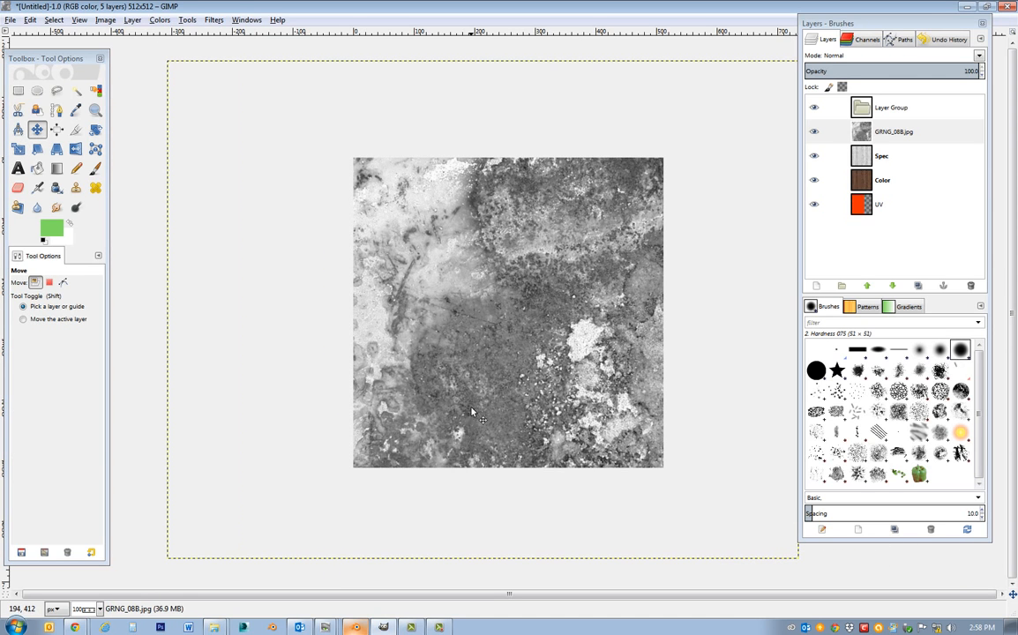
Try to scale the GRNG_08B.jpg layer to 583 × 591 px and reposition it over the canvas.
{"action": "left_click", "coordinate": [17, 149]}
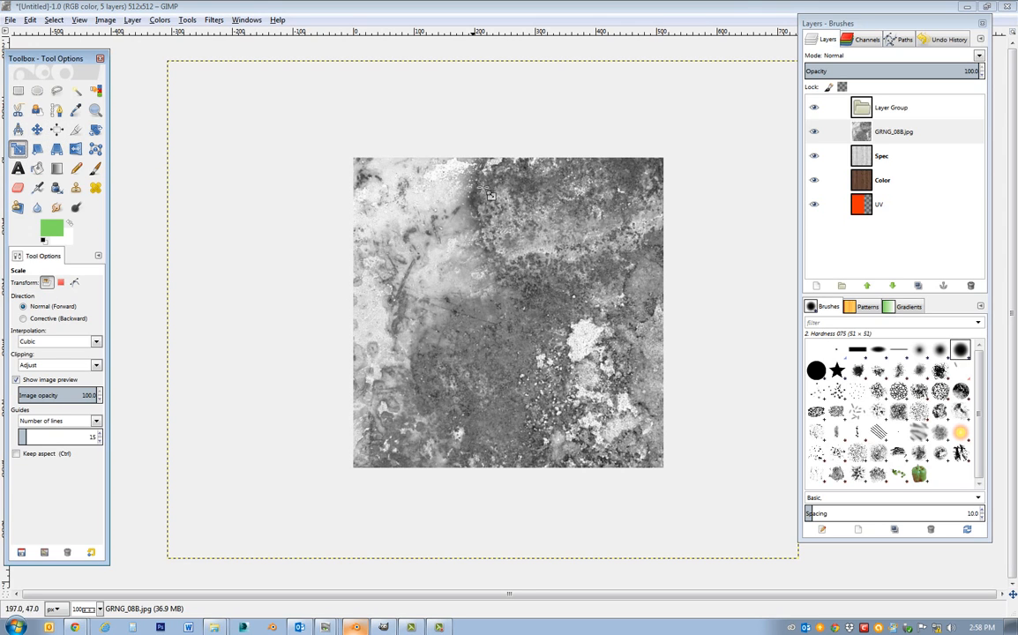
{"action": "left_click", "coordinate": [164, 69]}
{"action": "left_click_drag", "start_coordinate": [231, 112], "coordinate": [445, 201]}
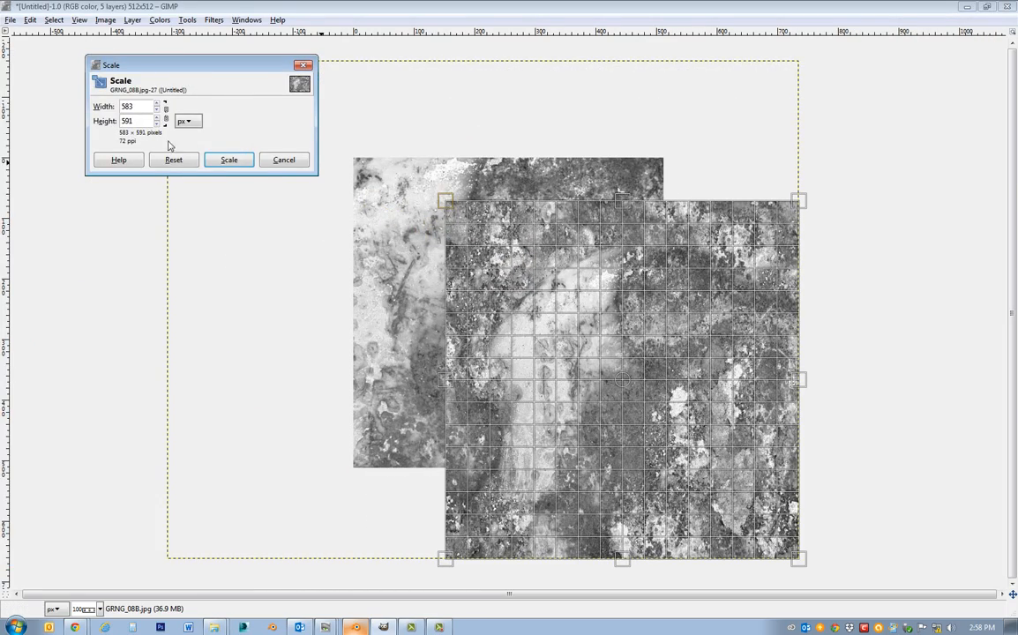
{"action": "left_click", "coordinate": [227, 161]}
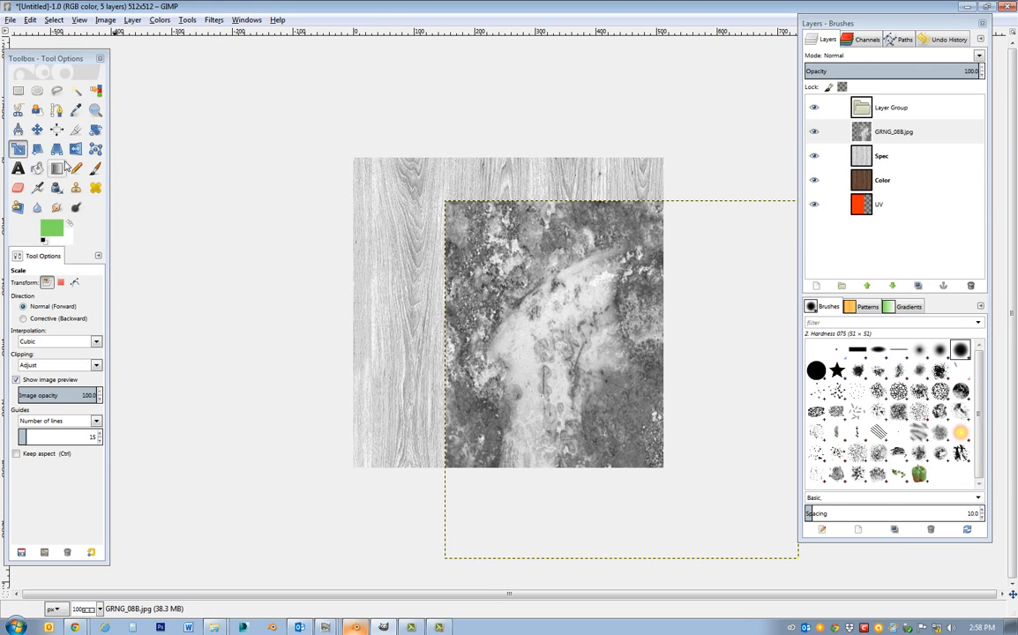
{"action": "left_click", "coordinate": [36, 130]}
{"action": "left_click_drag", "start_coordinate": [543, 389], "coordinate": [433, 314]}
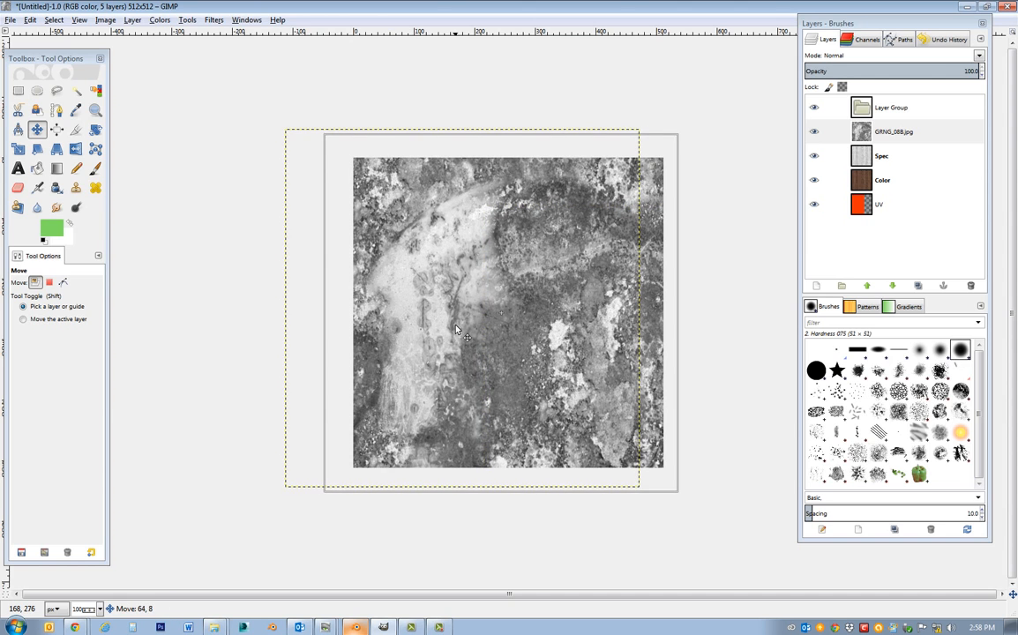
{"action": "left_click_drag", "start_coordinate": [493, 378], "coordinate": [492, 371]}
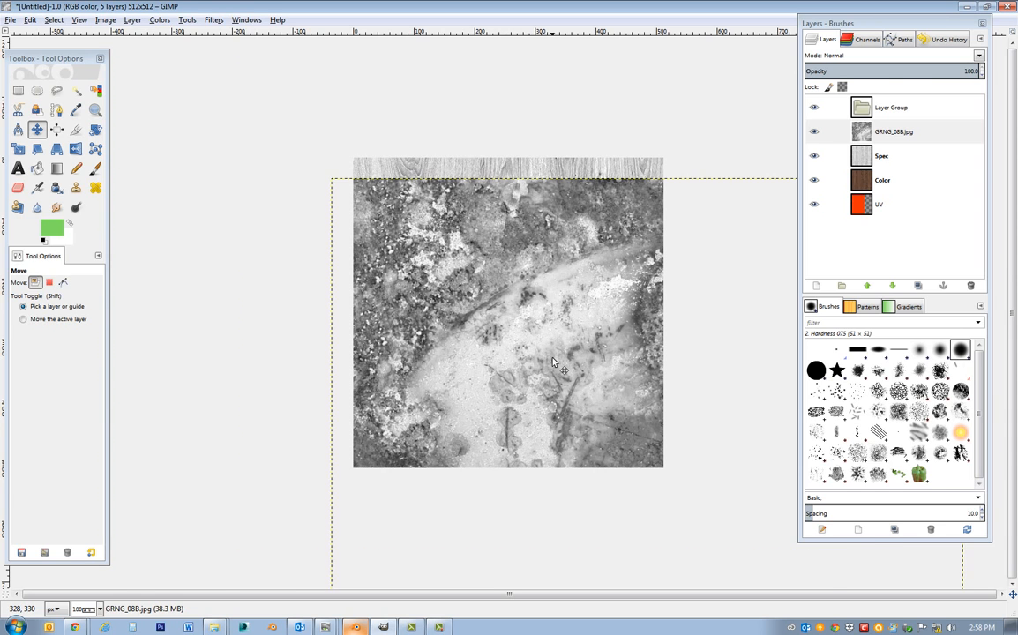
Scale the GRNG_08B.jpg layer to 624 × 636 px and move it so it covers the whole canvas.
{"action": "left_click_drag", "start_coordinate": [497, 322], "coordinate": [426, 271]}
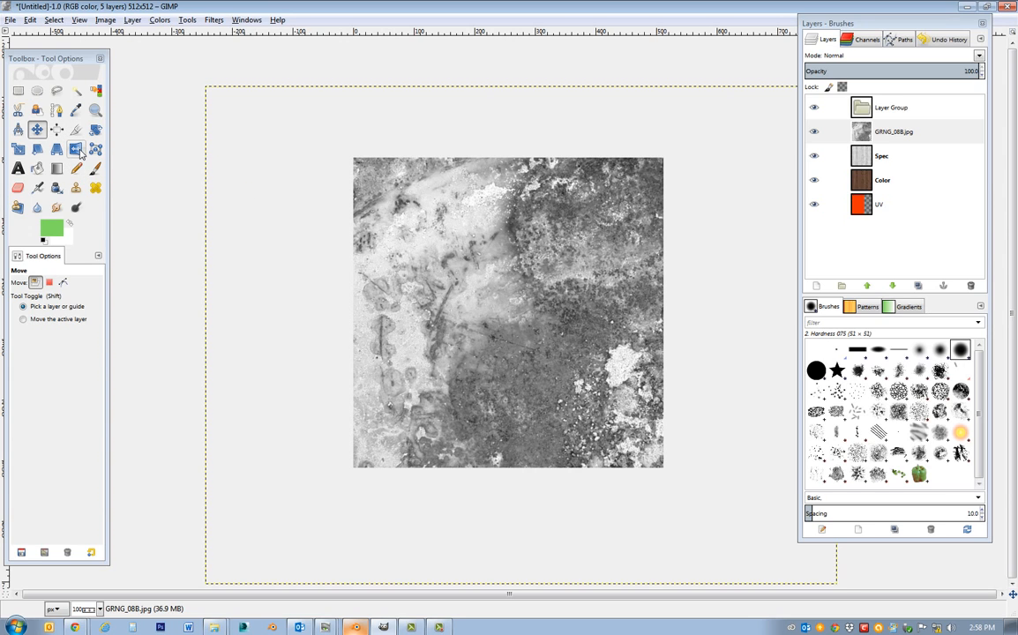
{"action": "left_click", "coordinate": [19, 152]}
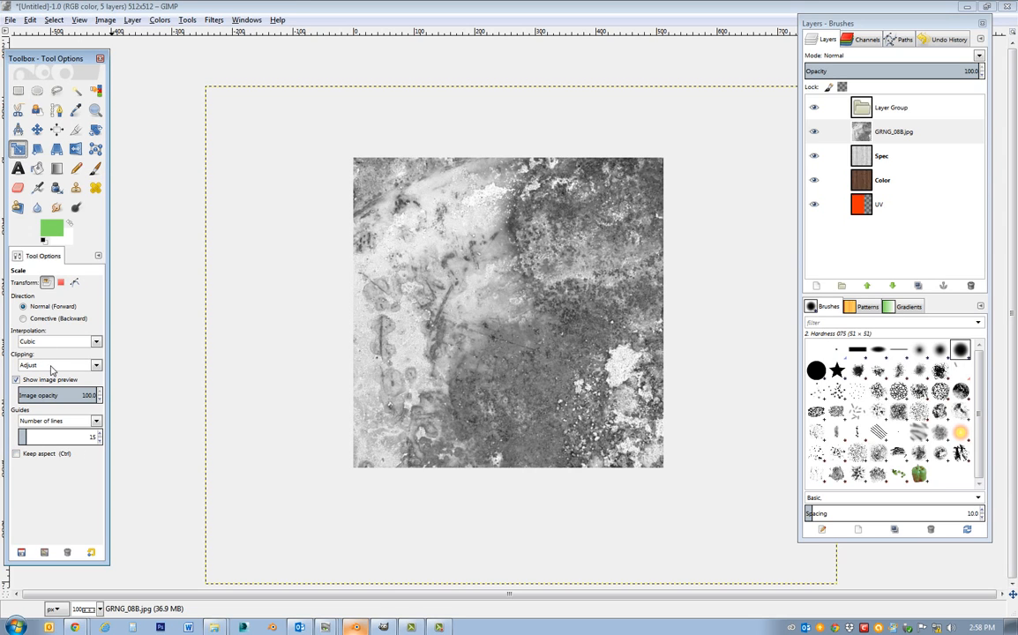
{"action": "left_click", "coordinate": [271, 119]}
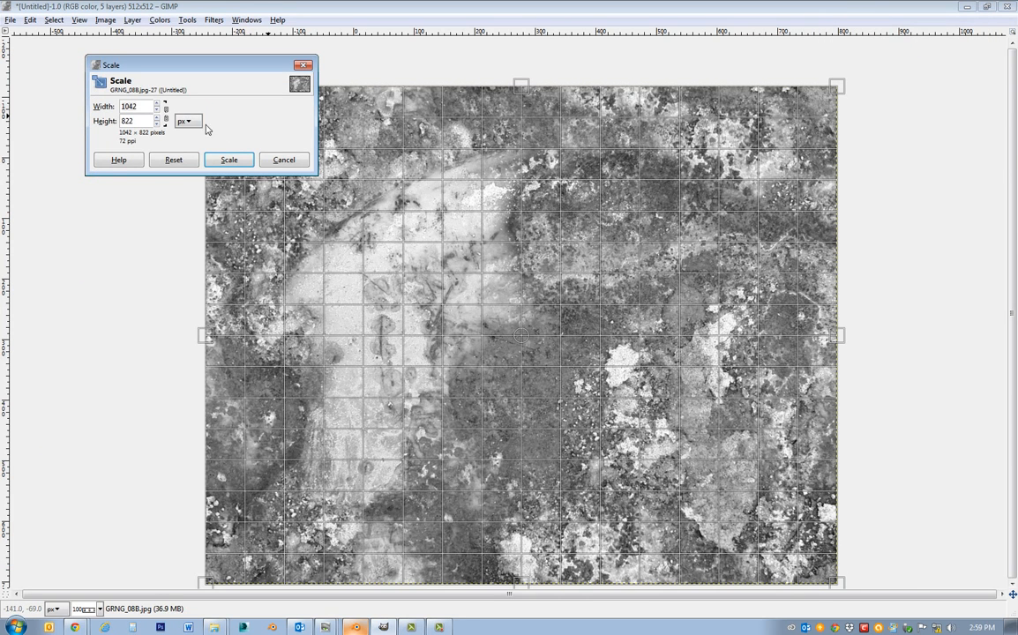
{"action": "left_click_drag", "start_coordinate": [159, 111], "coordinate": [230, 470]}
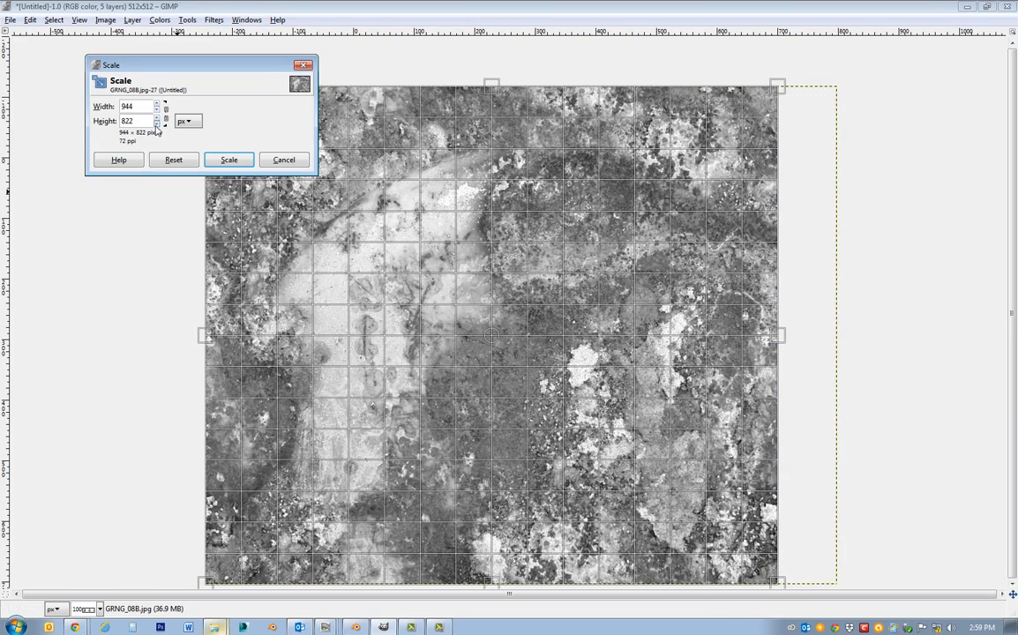
{"action": "left_click_drag", "start_coordinate": [158, 110], "coordinate": [167, 5]}
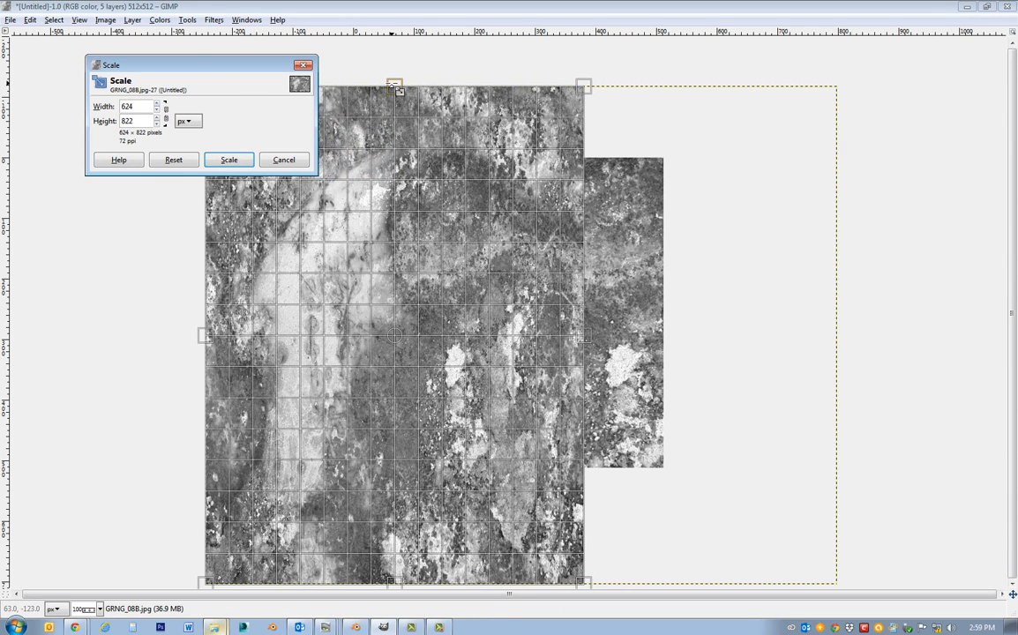
{"action": "key", "text": "Tab"}
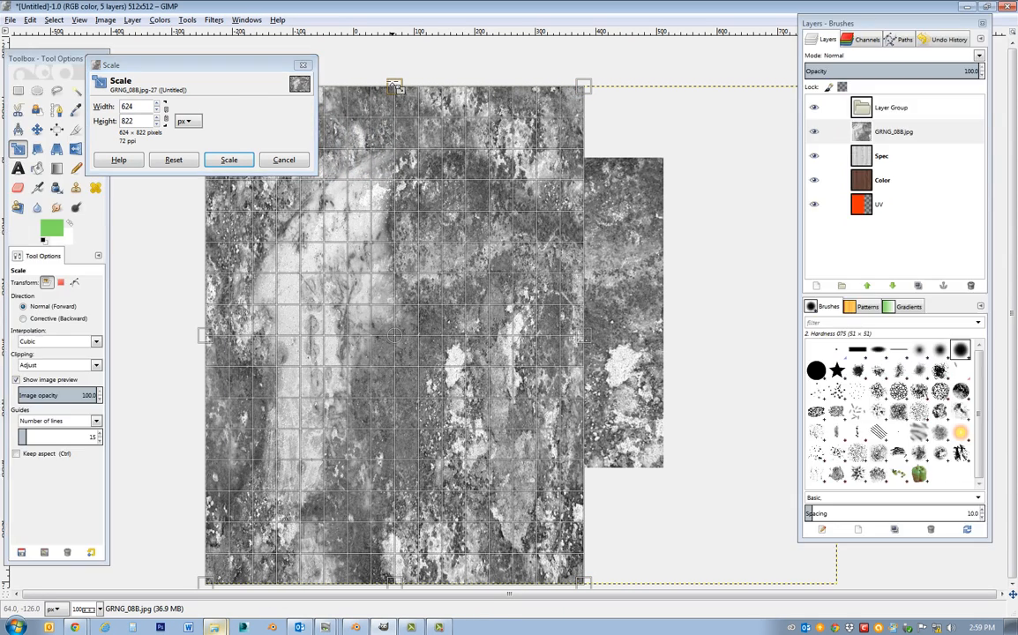
{"action": "left_click_drag", "start_coordinate": [394, 87], "coordinate": [391, 202]}
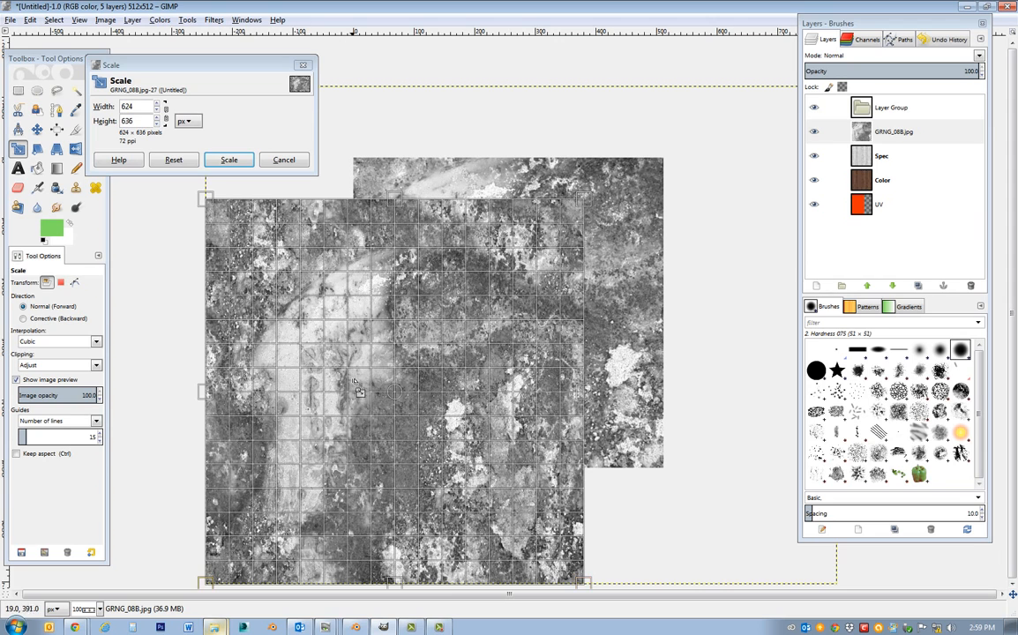
{"action": "left_click", "coordinate": [228, 161]}
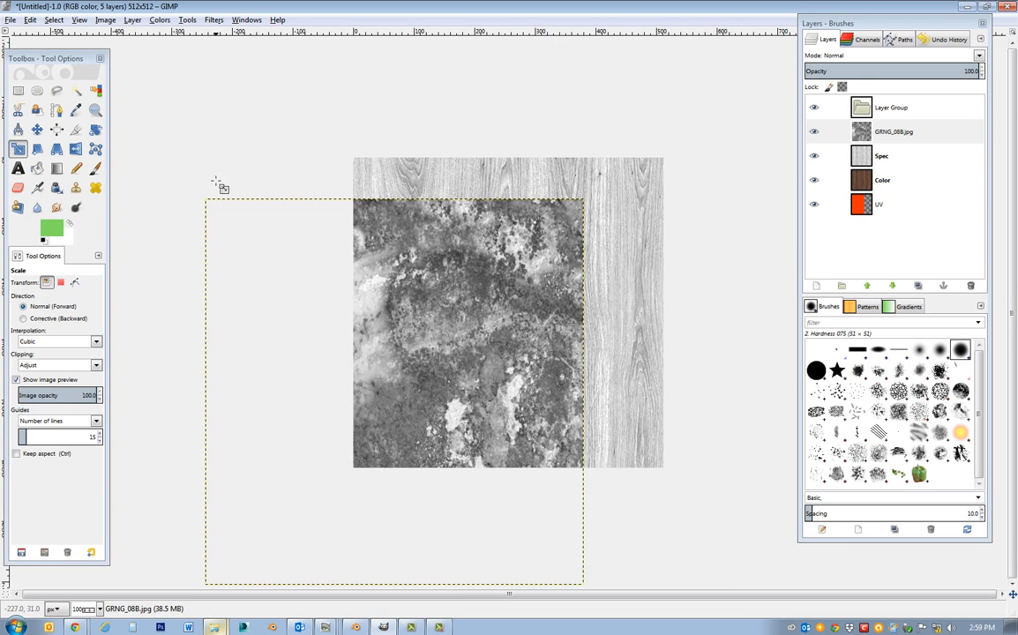
{"action": "left_click", "coordinate": [37, 129]}
{"action": "left_click_drag", "start_coordinate": [432, 415], "coordinate": [527, 321]}
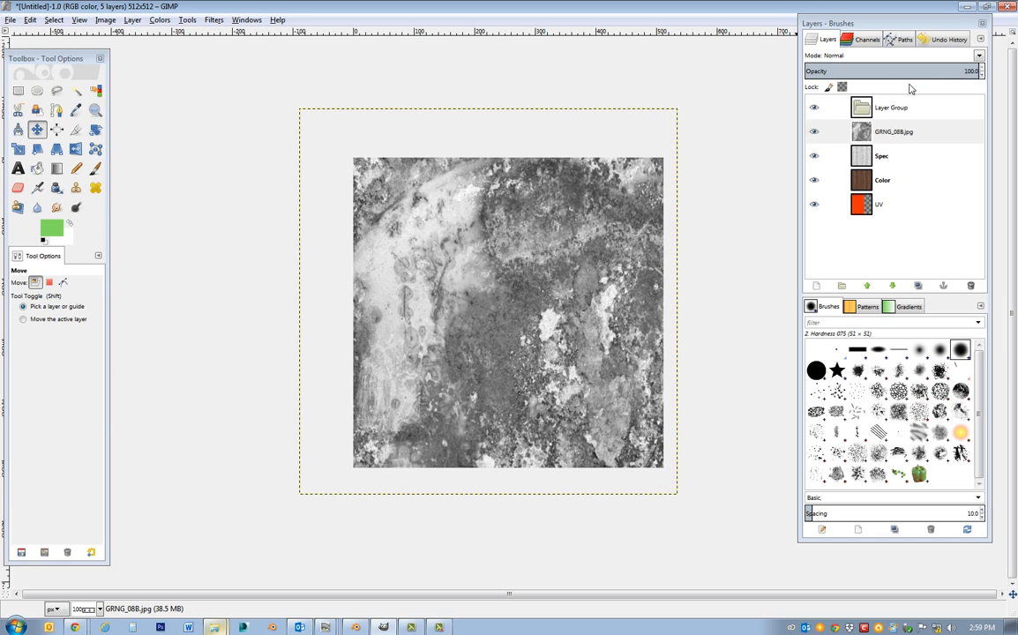
Set the GRNG_08B.jpg layer to Multiply mode and adjust its input levels to gamma 0.68 and white point 151.
{"action": "left_click", "coordinate": [980, 56]}
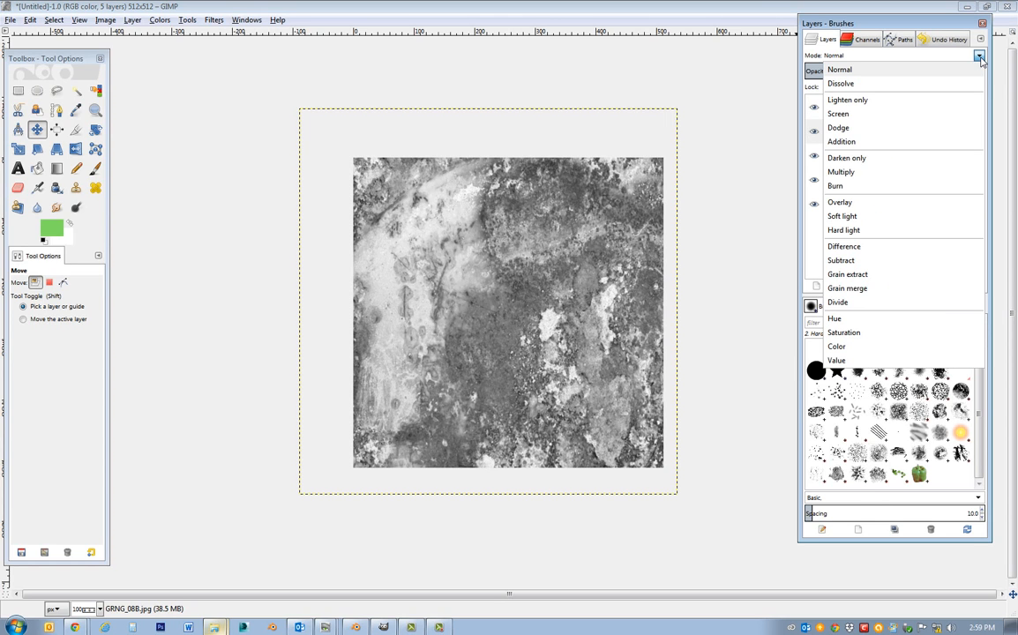
{"action": "left_click", "coordinate": [842, 172]}
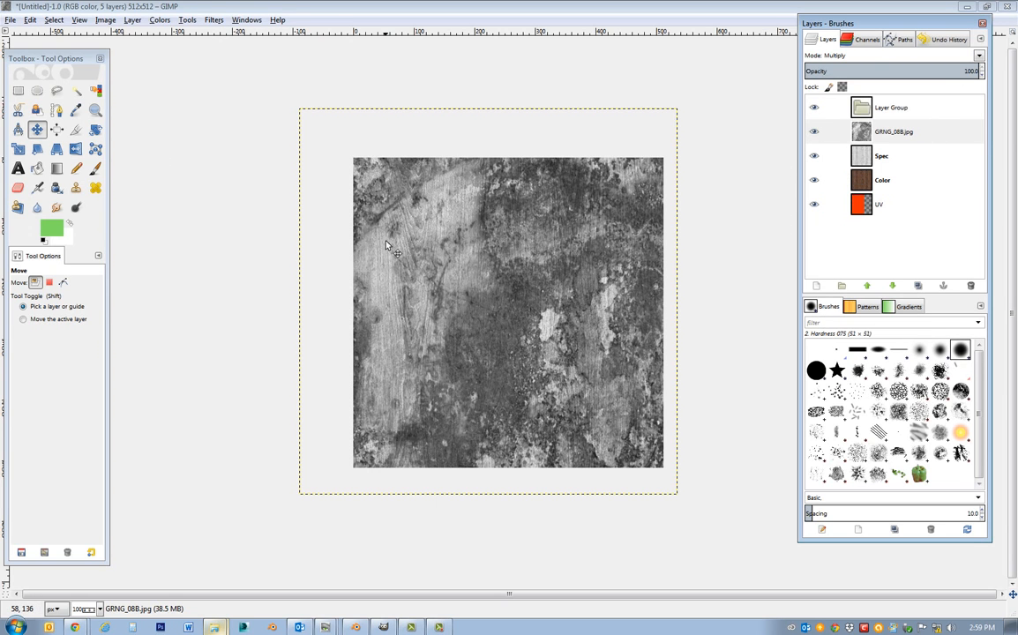
{"action": "left_click", "coordinate": [159, 20]}
{"action": "left_click", "coordinate": [167, 104]}
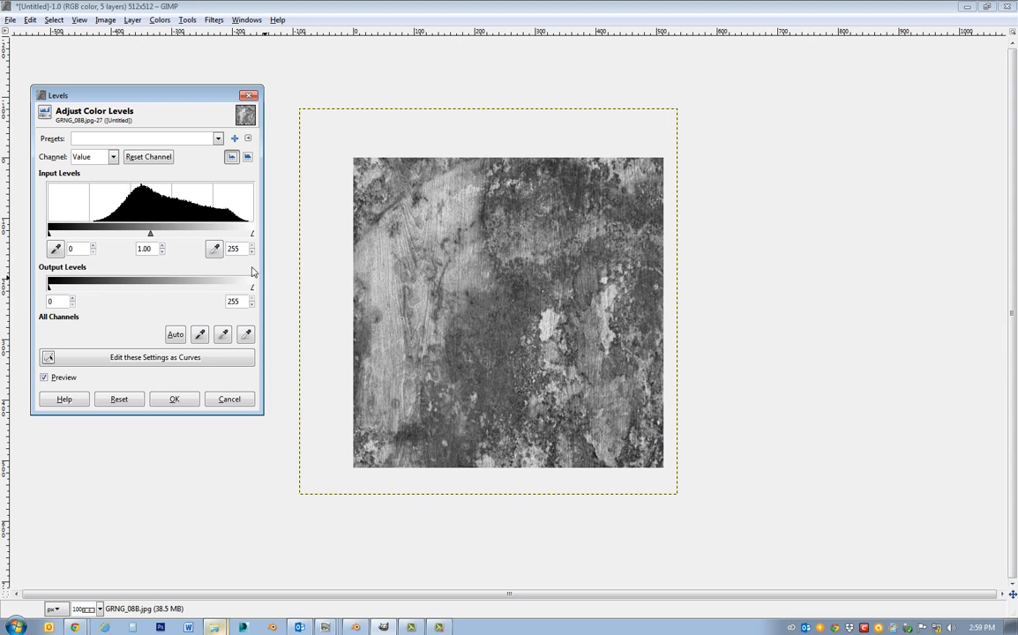
{"action": "left_click_drag", "start_coordinate": [252, 233], "coordinate": [152, 234]}
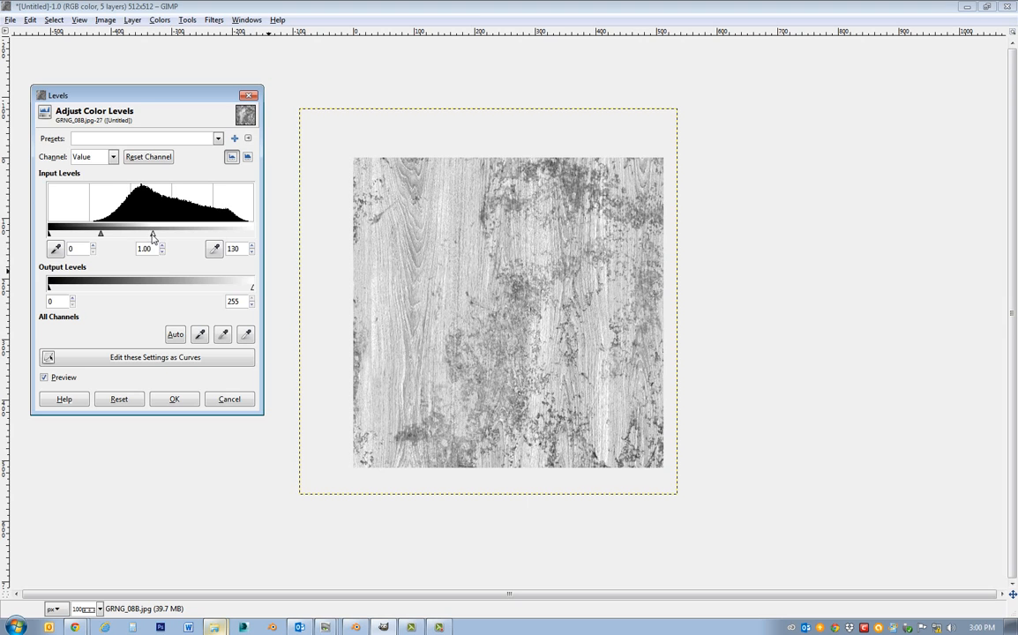
{"action": "mouse_move", "coordinate": [100, 236]}
{"action": "left_mouse_down"}
{"action": "mouse_move", "coordinate": [168, 237]}
{"action": "mouse_move", "coordinate": [66, 234]}
{"action": "mouse_move", "coordinate": [120, 239]}
{"action": "left_mouse_up"}
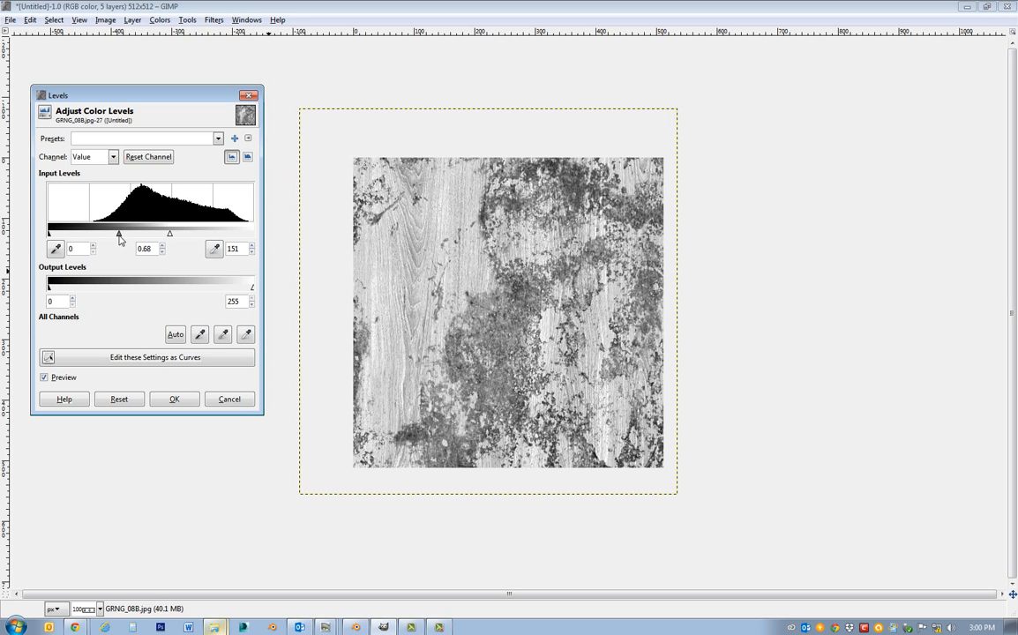
{"action": "left_click", "coordinate": [176, 399]}
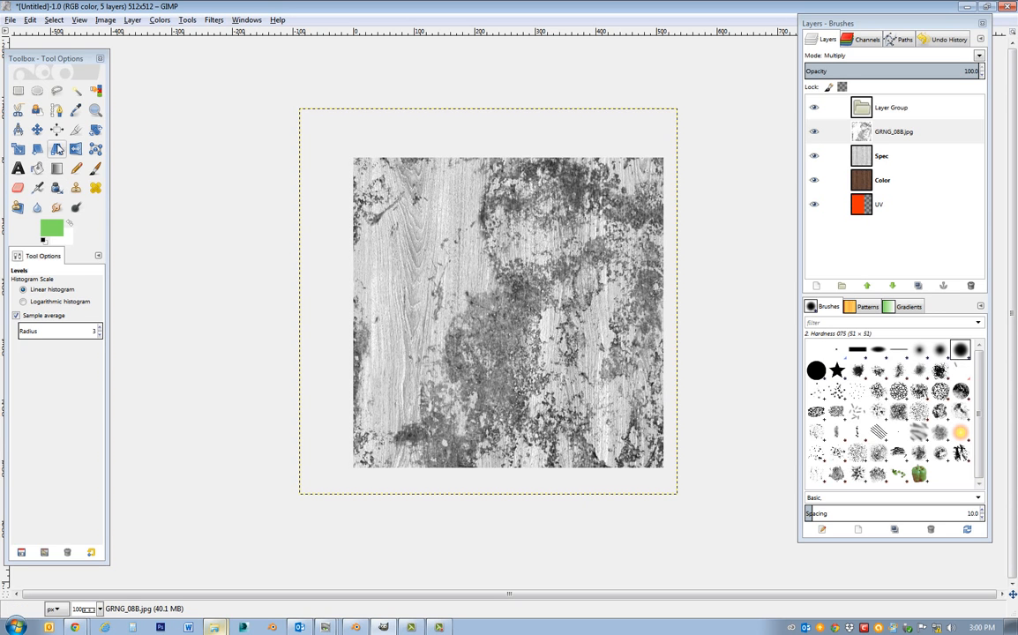
Move the grunge layer about 65 px down and 20 px to the right over the wood.
{"action": "left_click", "coordinate": [38, 129]}
{"action": "left_click_drag", "start_coordinate": [598, 369], "coordinate": [610, 413]}
{"action": "key", "text": "ctrl+z"}
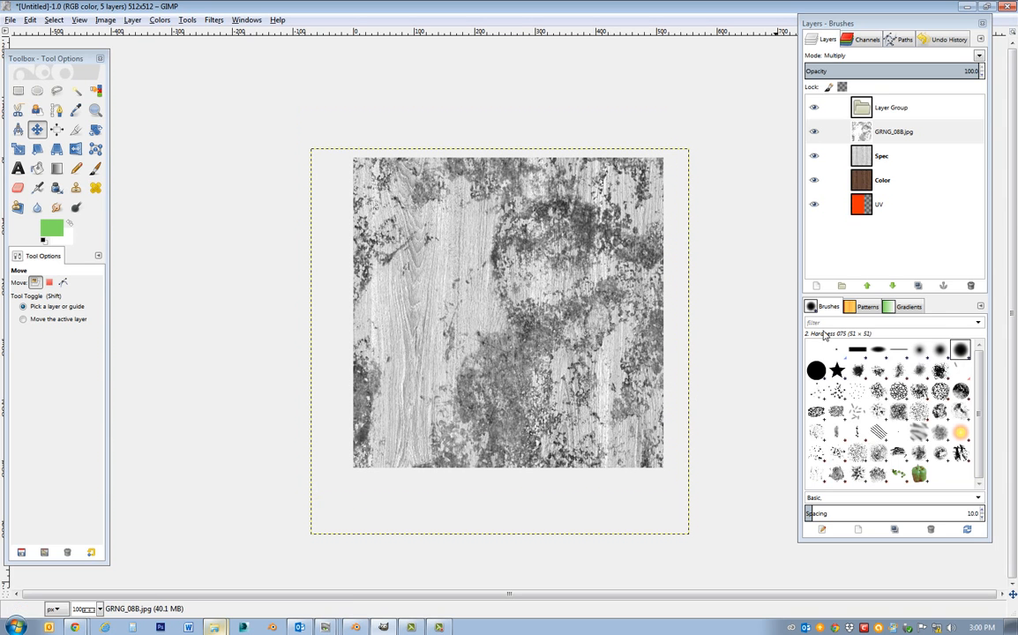
Hide the Spec and Color layers to check the grunge over the UV layer, and show them again.
{"action": "left_click", "coordinate": [829, 132]}
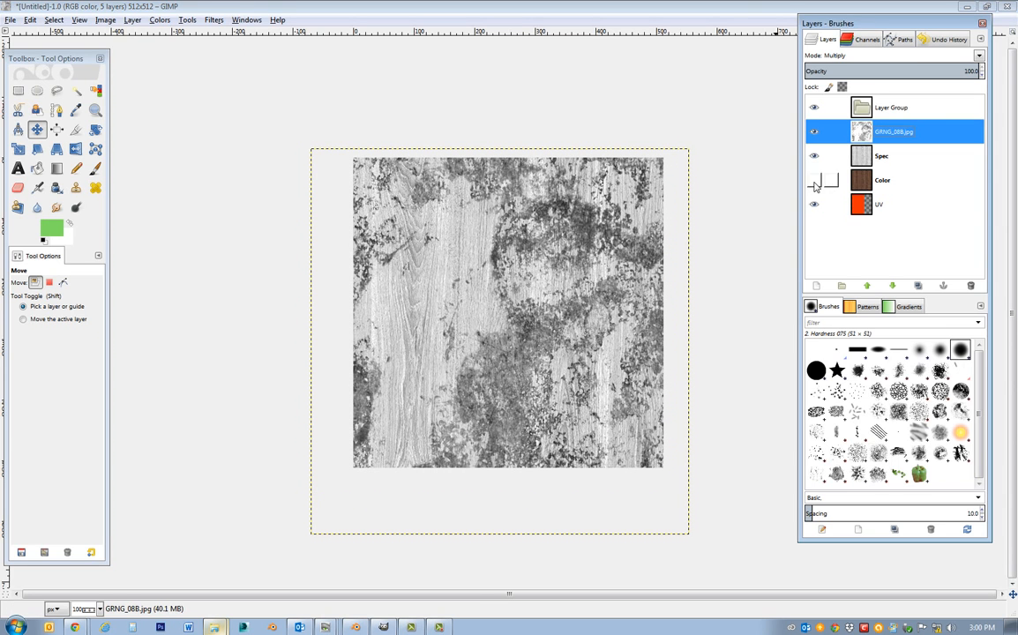
{"action": "left_click", "coordinate": [814, 156]}
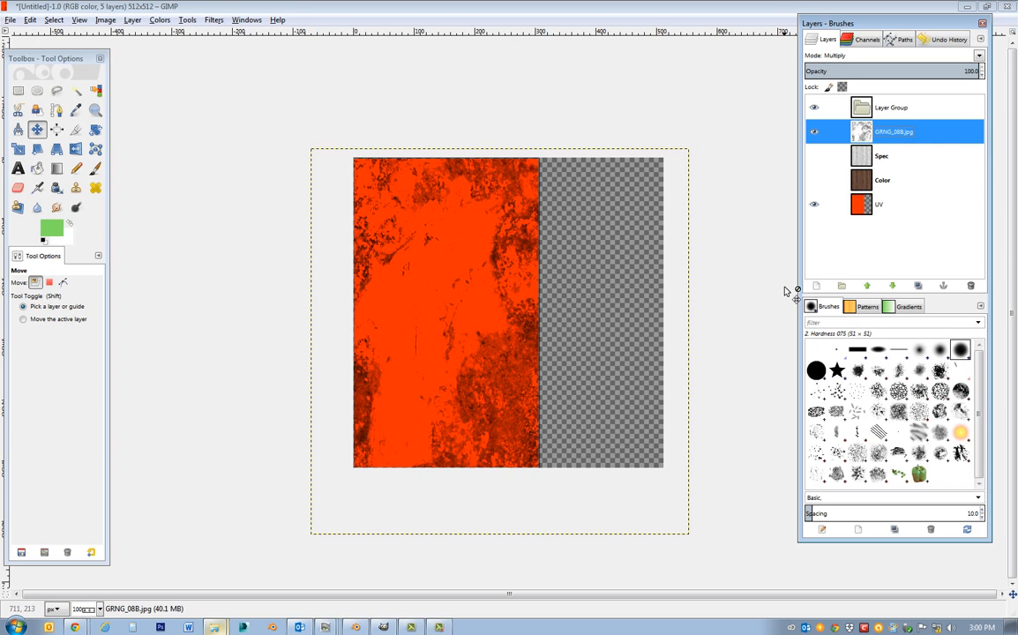
{"action": "left_click", "coordinate": [815, 180]}
{"action": "left_click", "coordinate": [814, 155]}
{"action": "left_click", "coordinate": [814, 204]}
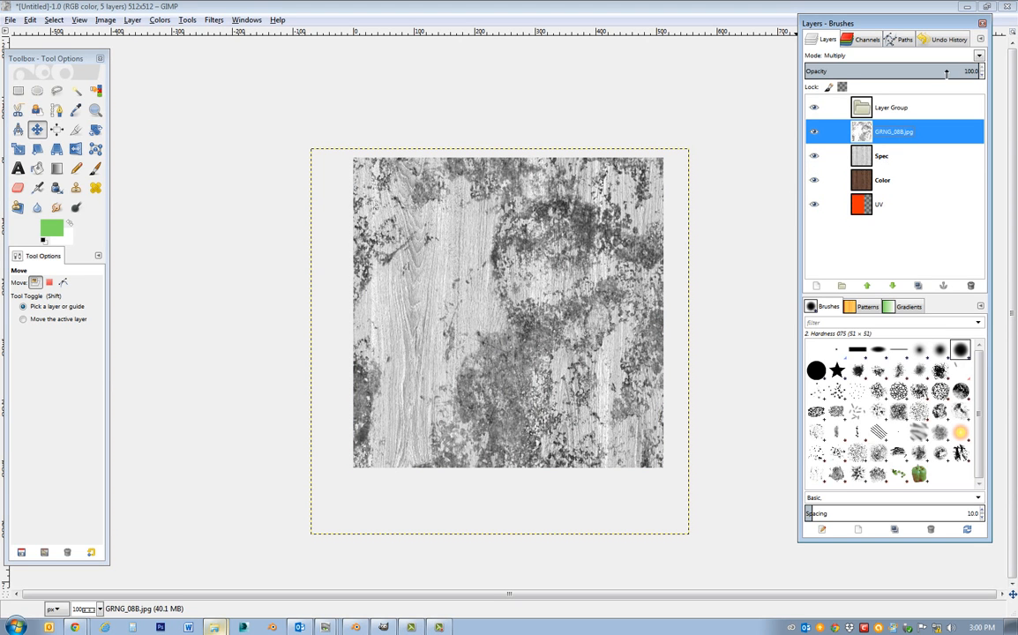
Lower the opacity of the GRNG_08B.jpg layer to 23.9.
{"action": "left_click", "coordinate": [972, 71]}
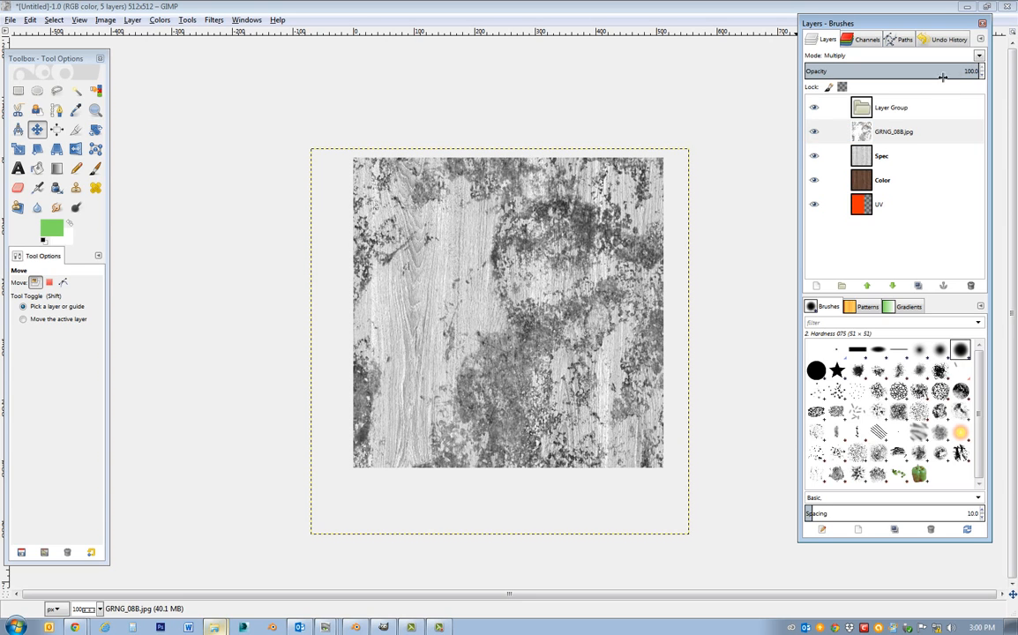
{"action": "left_click", "coordinate": [918, 132]}
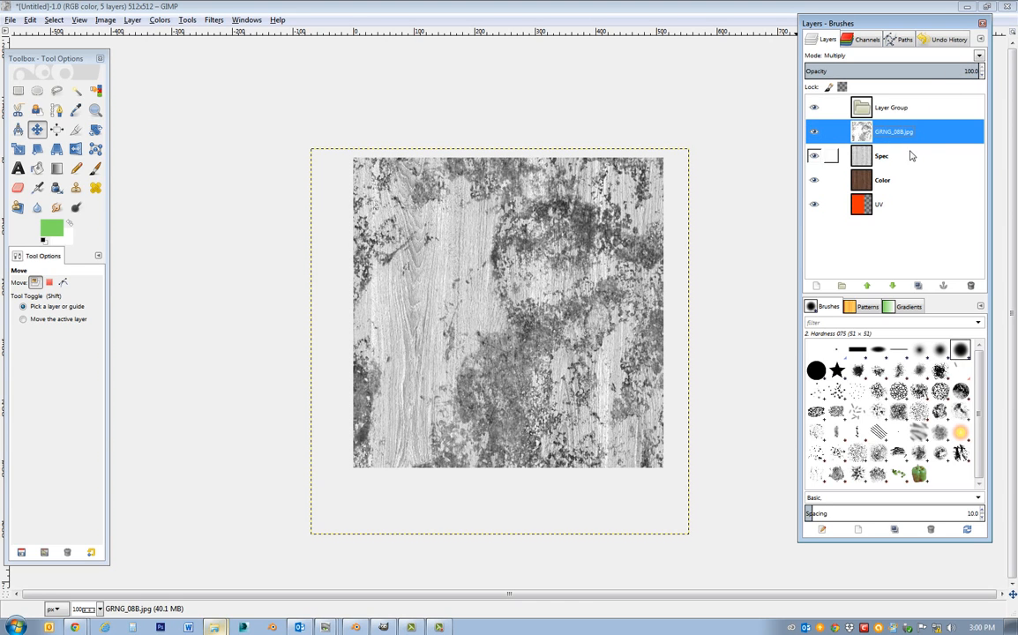
{"action": "left_click", "coordinate": [974, 70]}
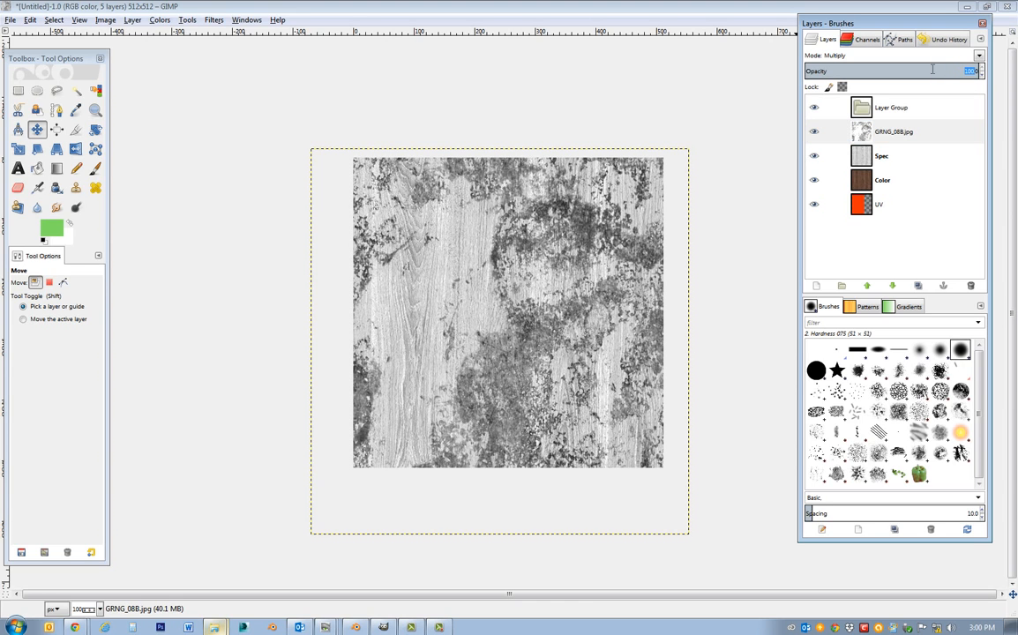
{"action": "left_click_drag", "start_coordinate": [942, 74], "coordinate": [7, 42]}
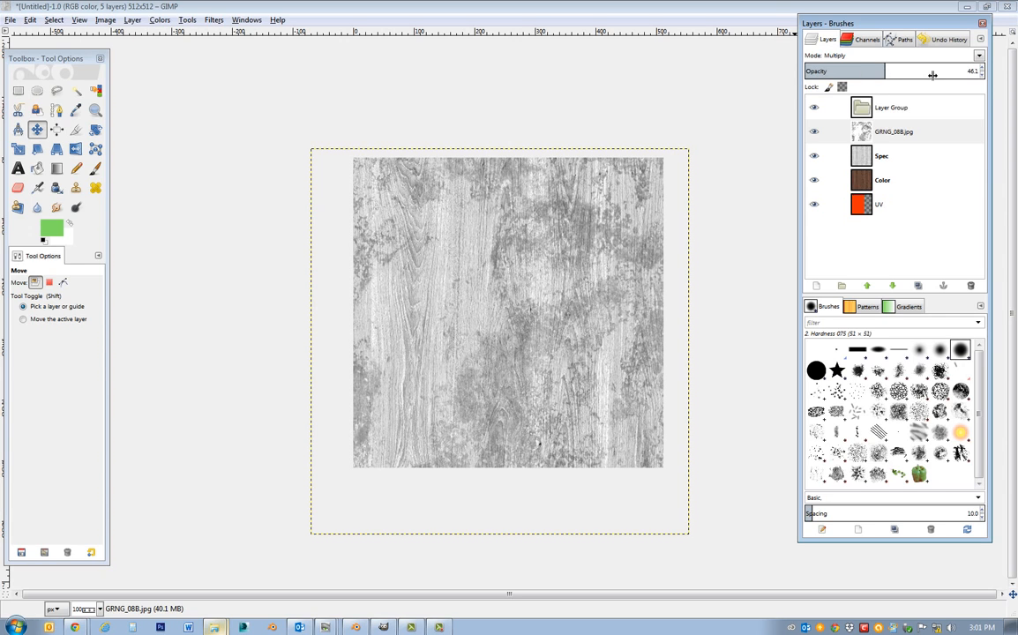
{"action": "left_click_drag", "start_coordinate": [881, 71], "coordinate": [743, 74]}
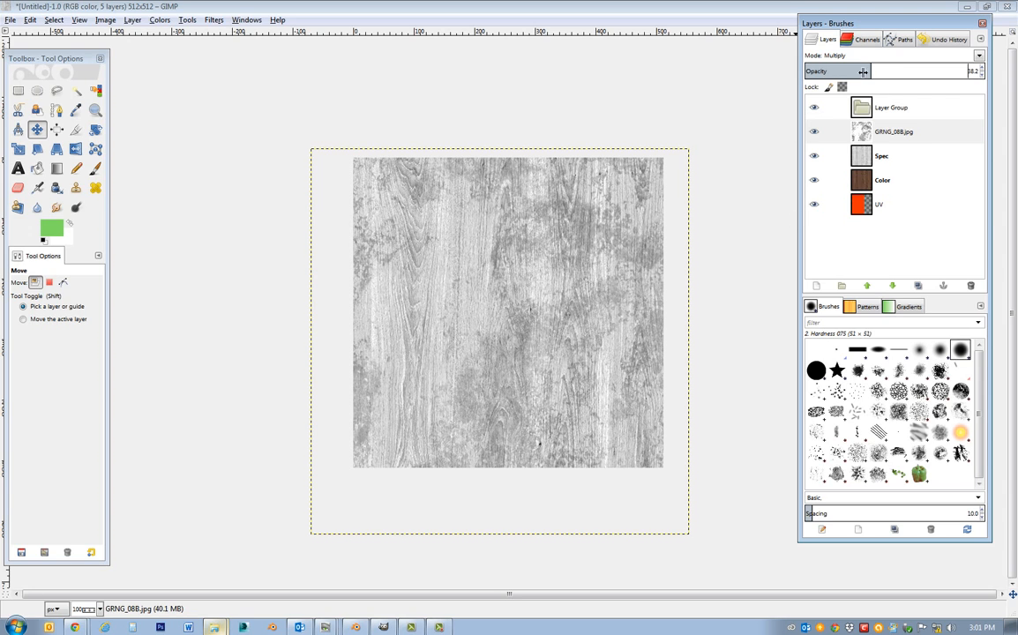
{"action": "left_click_drag", "start_coordinate": [868, 72], "coordinate": [662, 93]}
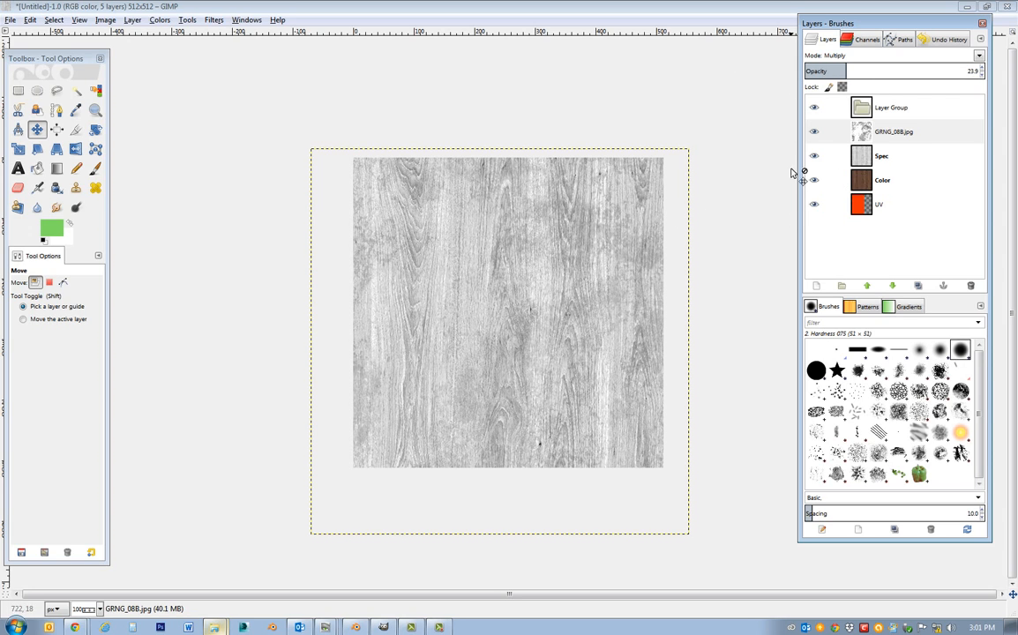
{"action": "left_click", "coordinate": [10, 21]}
{"action": "left_click", "coordinate": [40, 130]}
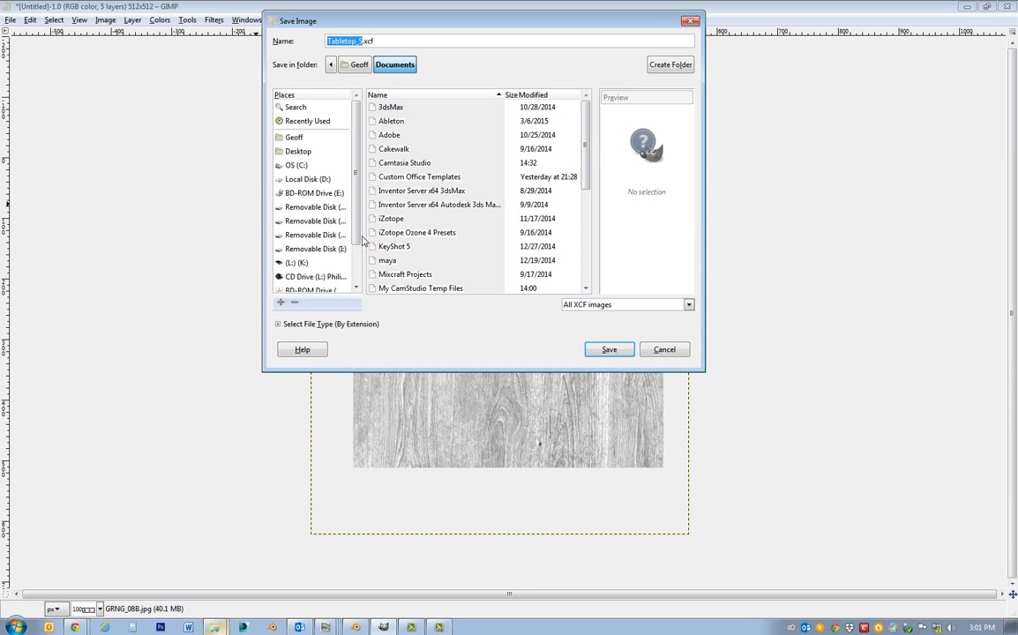
{"action": "left_click", "coordinate": [664, 349]}
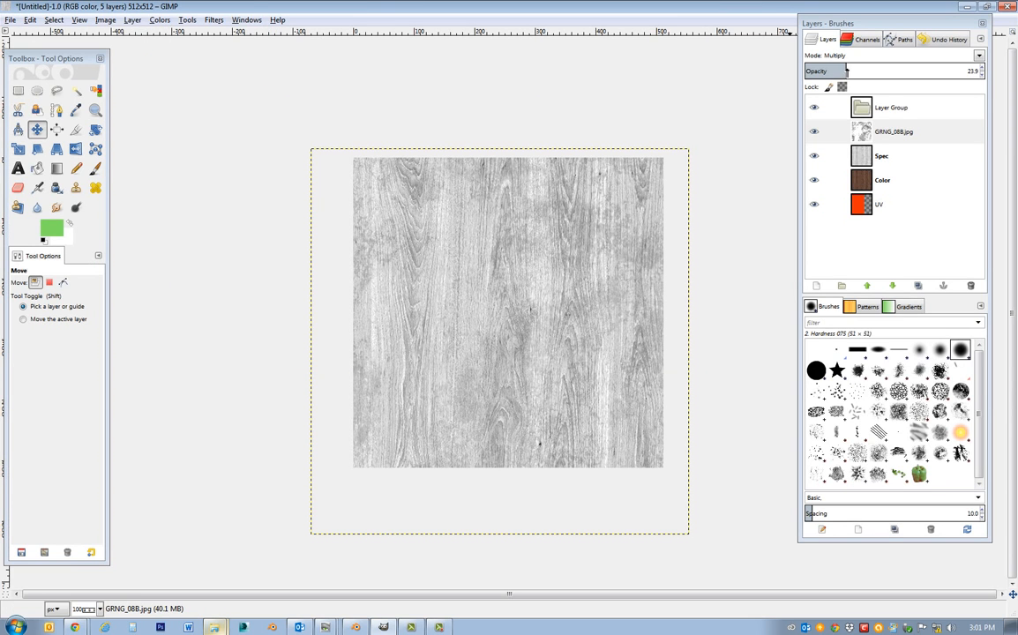
Set the grunge layer's opacity to 84.7 and move it about 100 px left and 30 px up.
{"action": "left_click_drag", "start_coordinate": [845, 71], "coordinate": [952, 69]}
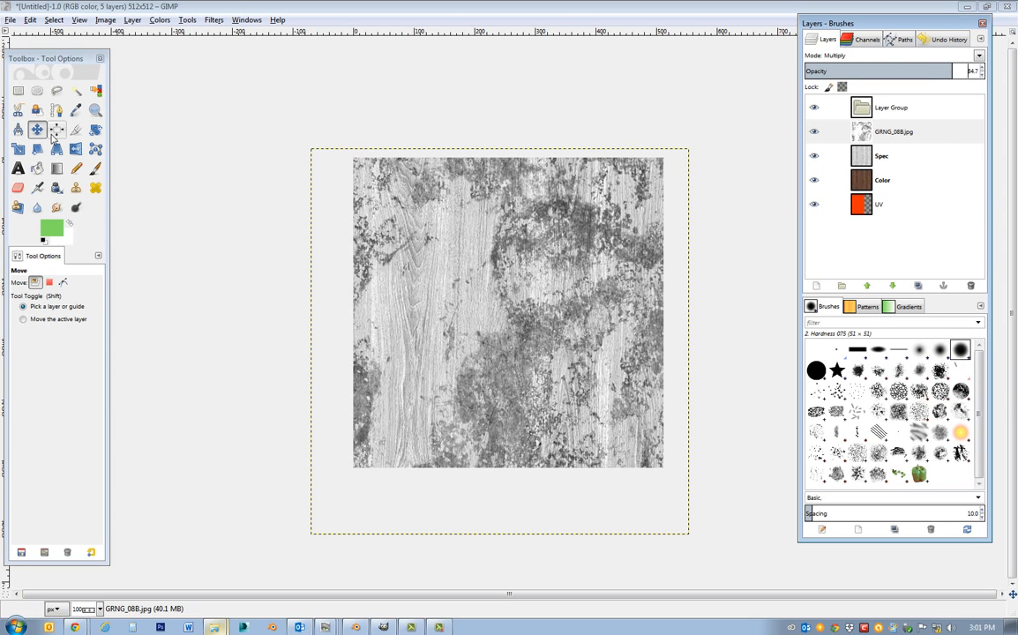
{"action": "left_click", "coordinate": [565, 334]}
{"action": "left_click_drag", "start_coordinate": [564, 333], "coordinate": [497, 316]}
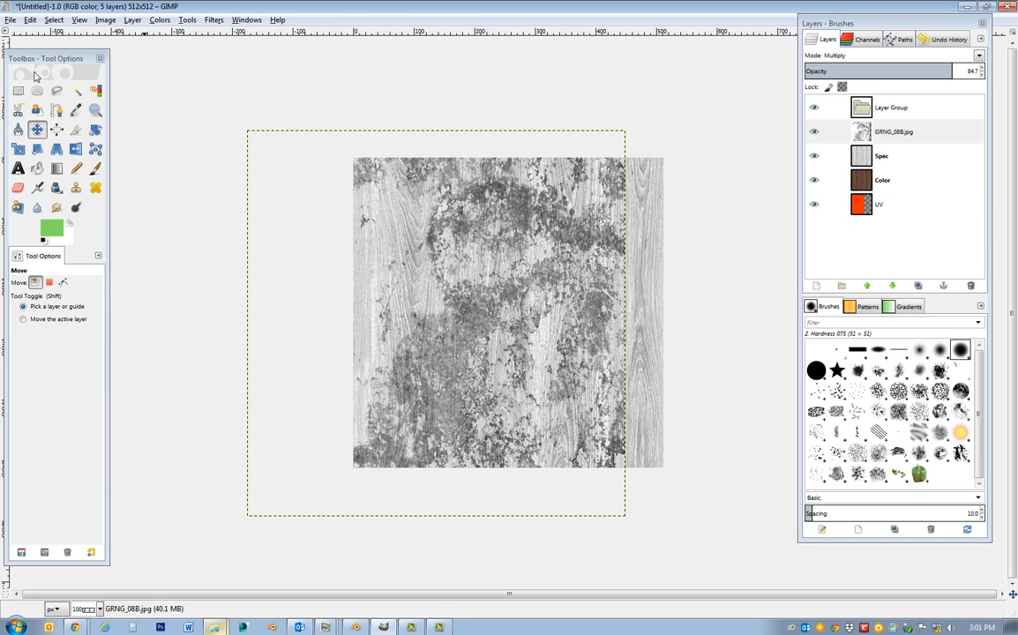
Export the grunge-blended specular image as Tabletop_S2.tga in the Test folder, without RLE compression and with a bottom-left origin.
{"action": "left_click", "coordinate": [9, 19]}
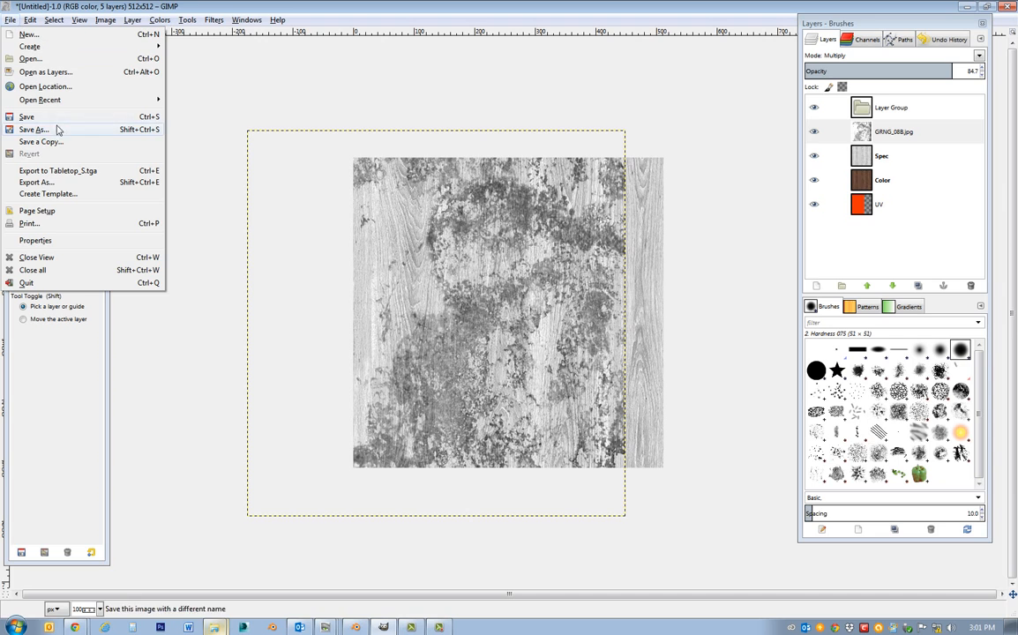
{"action": "left_click", "coordinate": [39, 182]}
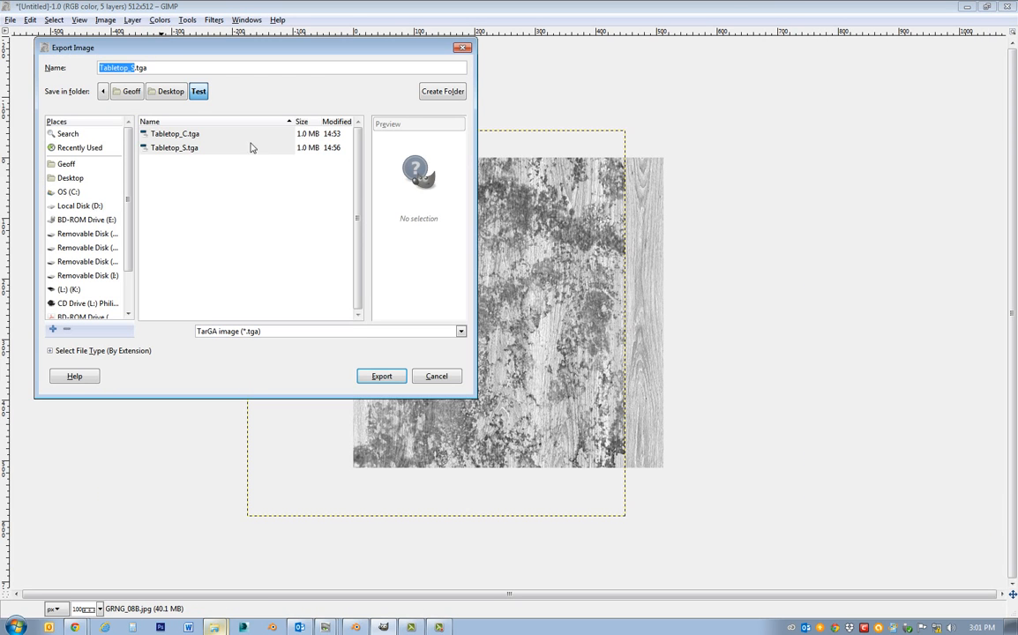
{"action": "left_click", "coordinate": [173, 147]}
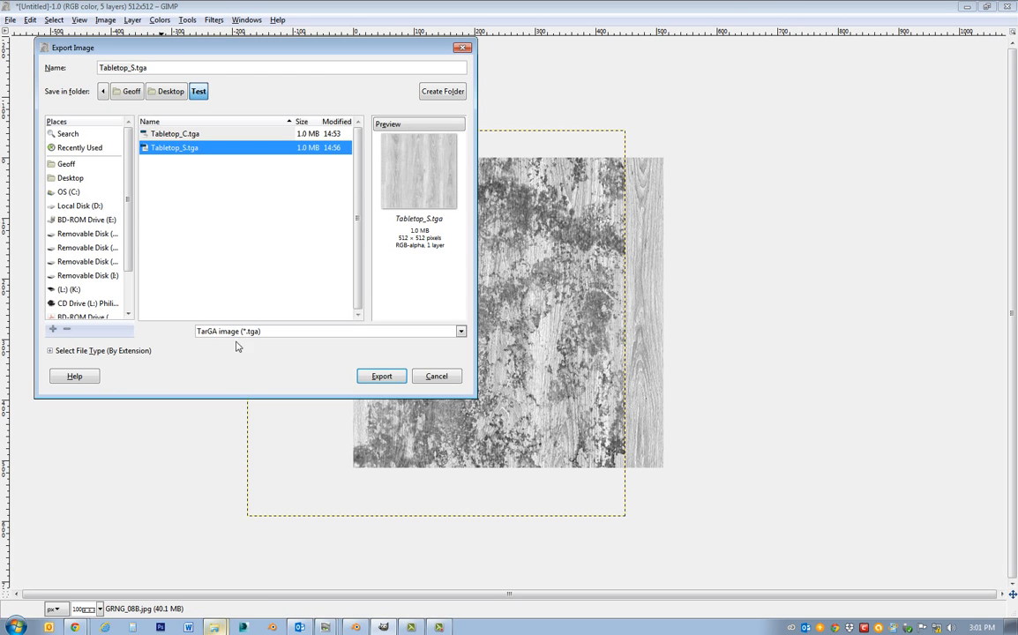
{"action": "left_click", "coordinate": [132, 68]}
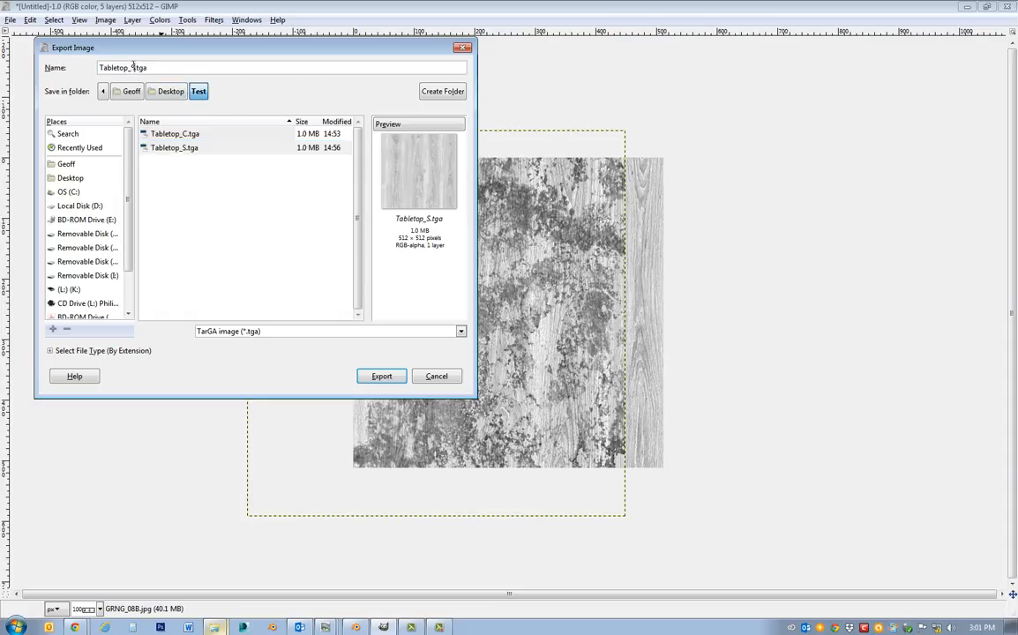
{"action": "type", "text": "2"}
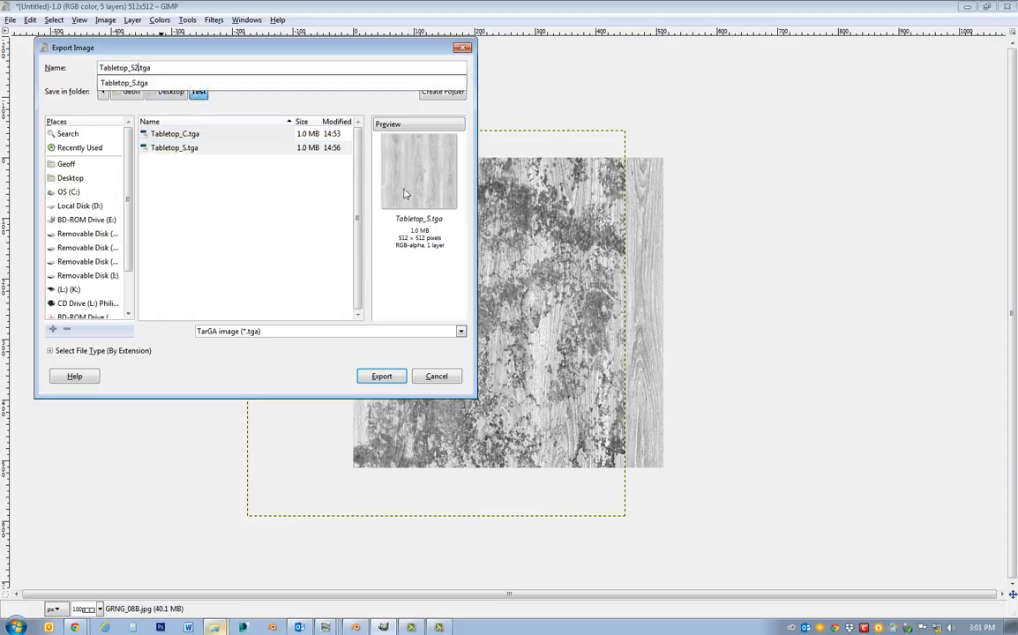
{"action": "left_click", "coordinate": [382, 378]}
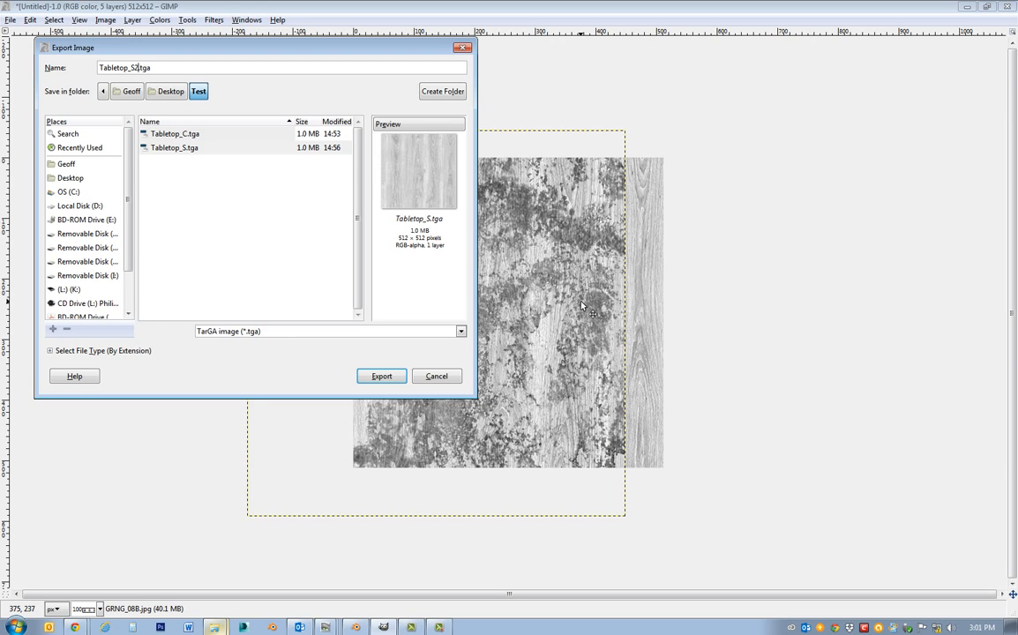
{"action": "left_click", "coordinate": [388, 376]}
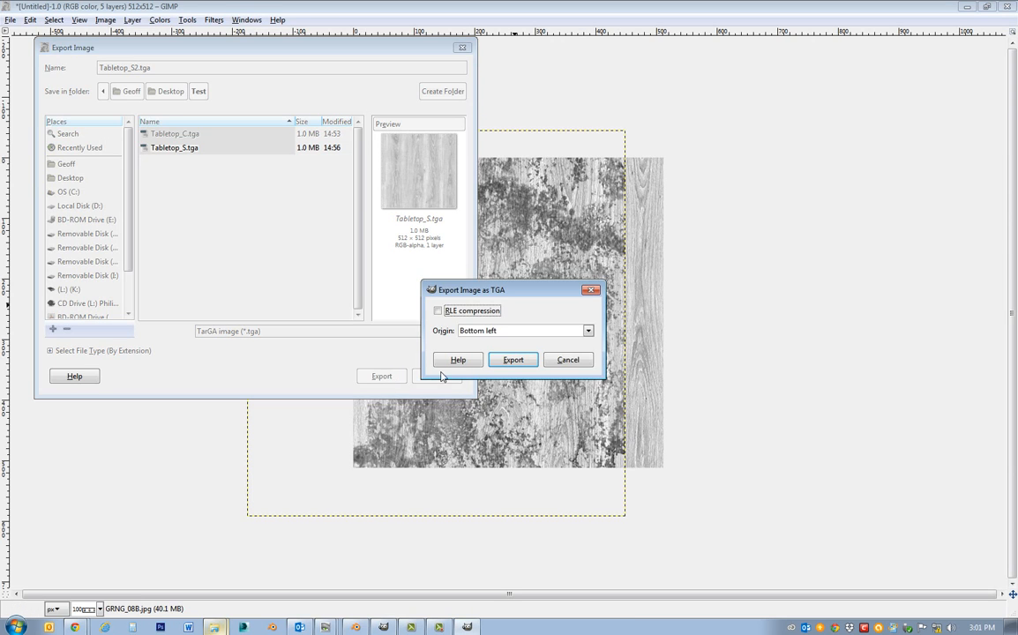
{"action": "left_click", "coordinate": [517, 358]}
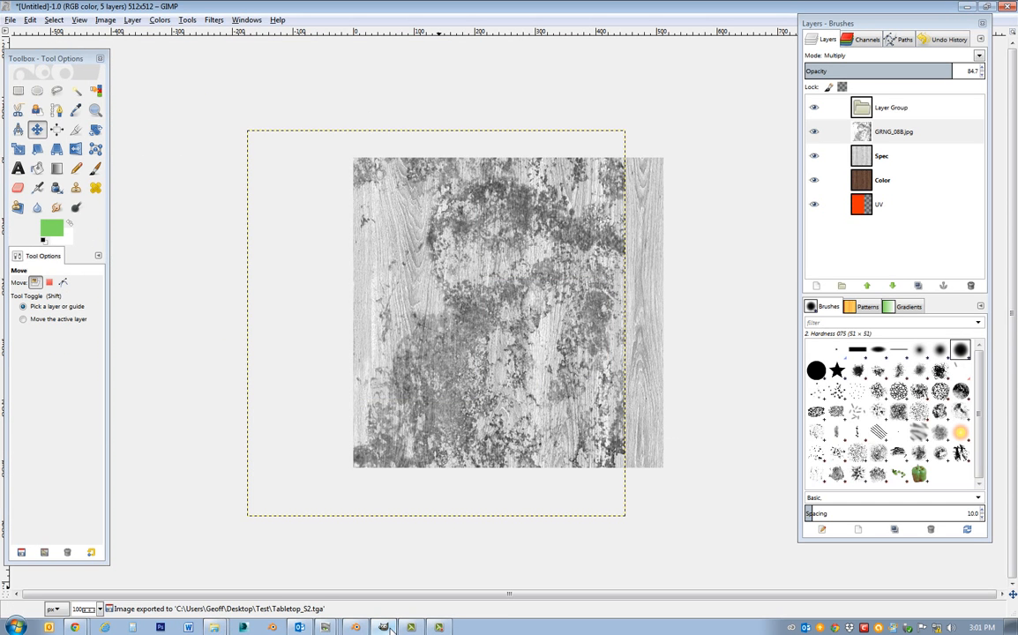
Switch to Blender and set the TabletopDiff material's diffuse color to white.
{"action": "left_click", "coordinate": [356, 627]}
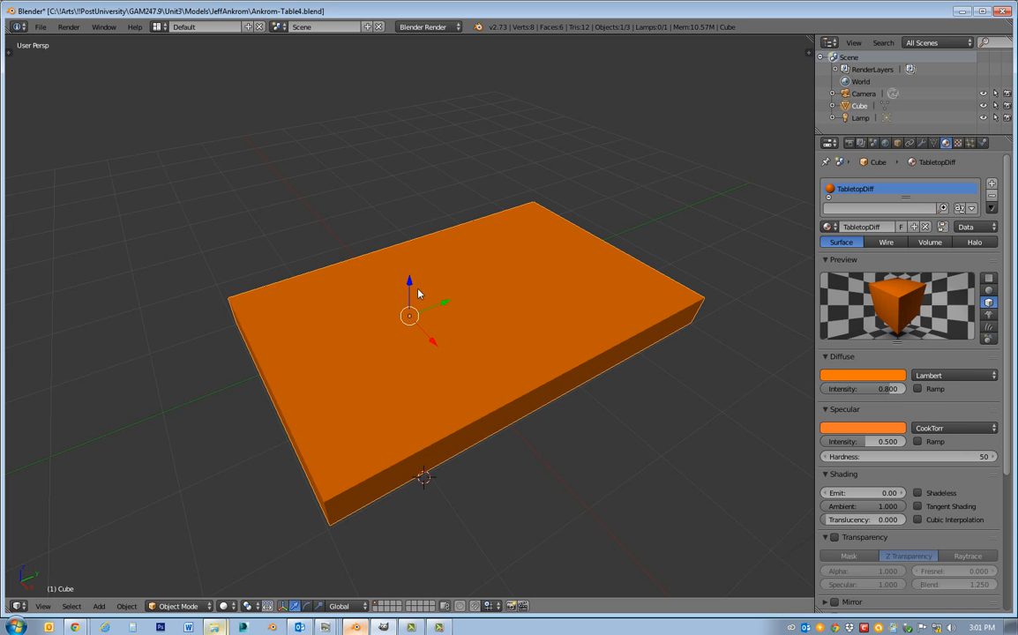
{"action": "middle_click_drag", "start_coordinate": [364, 280], "coordinate": [393, 277]}
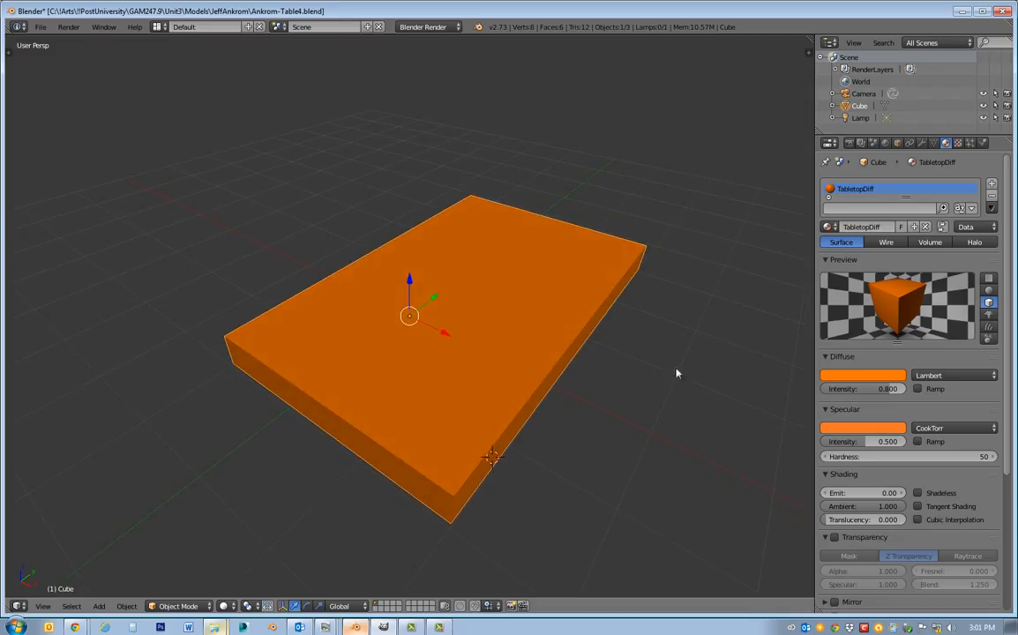
{"action": "left_click", "coordinate": [885, 382]}
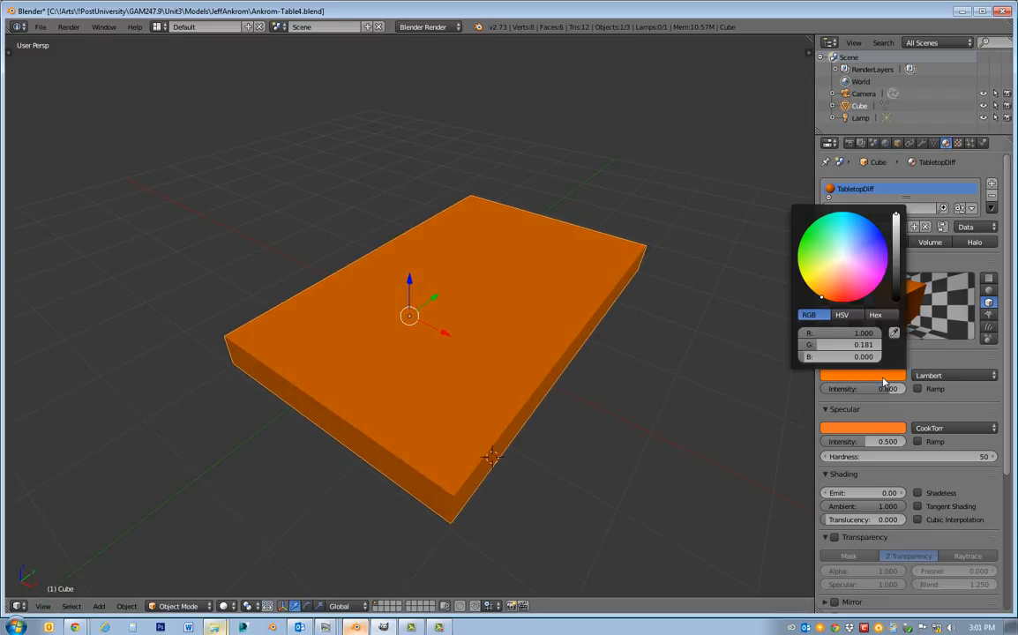
{"action": "left_click_drag", "start_coordinate": [897, 278], "coordinate": [896, 215]}
{"action": "left_click", "coordinate": [842, 260]}
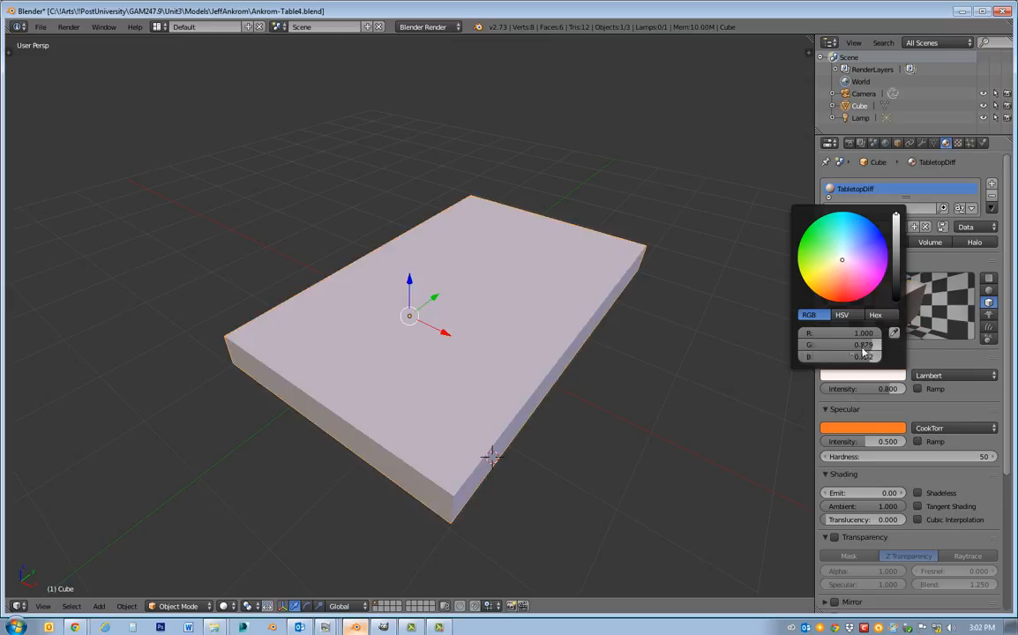
{"action": "mouse_move", "coordinate": [873, 347]}
{"action": "left_mouse_down"}
{"action": "mouse_move", "coordinate": [889, 346]}
{"action": "mouse_move", "coordinate": [882, 358]}
{"action": "left_mouse_up"}
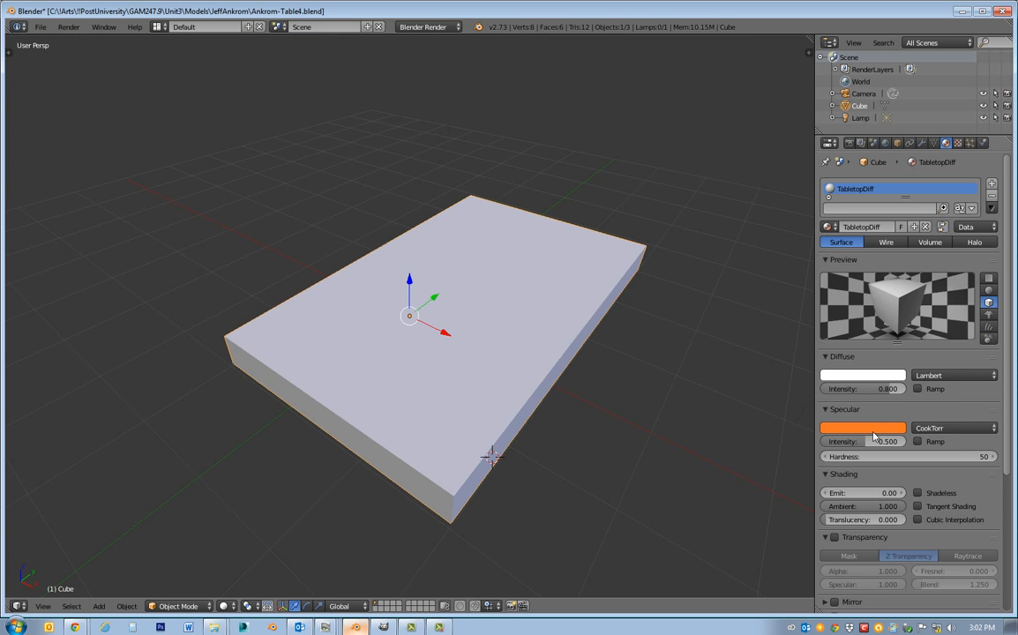
Set the viewport shading to Material and inspect the specular highlight on the tabletop's surface.
{"action": "middle_click_drag", "start_coordinate": [565, 437], "coordinate": [553, 471]}
{"action": "left_click", "coordinate": [224, 606]}
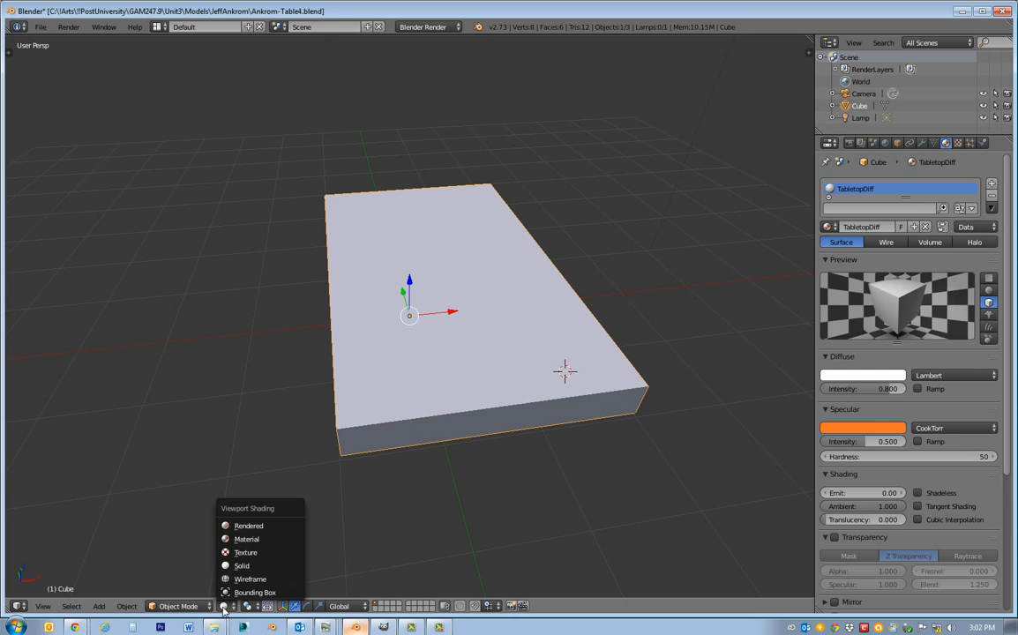
{"action": "left_click", "coordinate": [225, 484]}
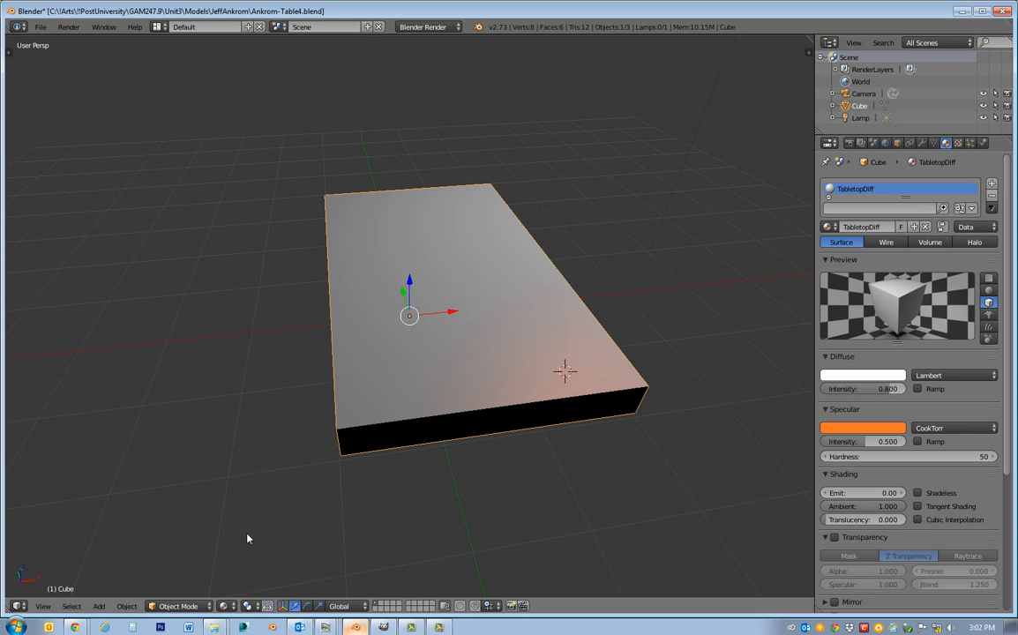
{"action": "mouse_move", "coordinate": [457, 456]}
{"action": "middle_mouse_down"}
{"action": "mouse_move", "coordinate": [607, 447]}
{"action": "mouse_move", "coordinate": [675, 398]}
{"action": "mouse_move", "coordinate": [657, 421]}
{"action": "mouse_move", "coordinate": [600, 441]}
{"action": "mouse_move", "coordinate": [628, 479]}
{"action": "mouse_move", "coordinate": [604, 441]}
{"action": "middle_mouse_up"}
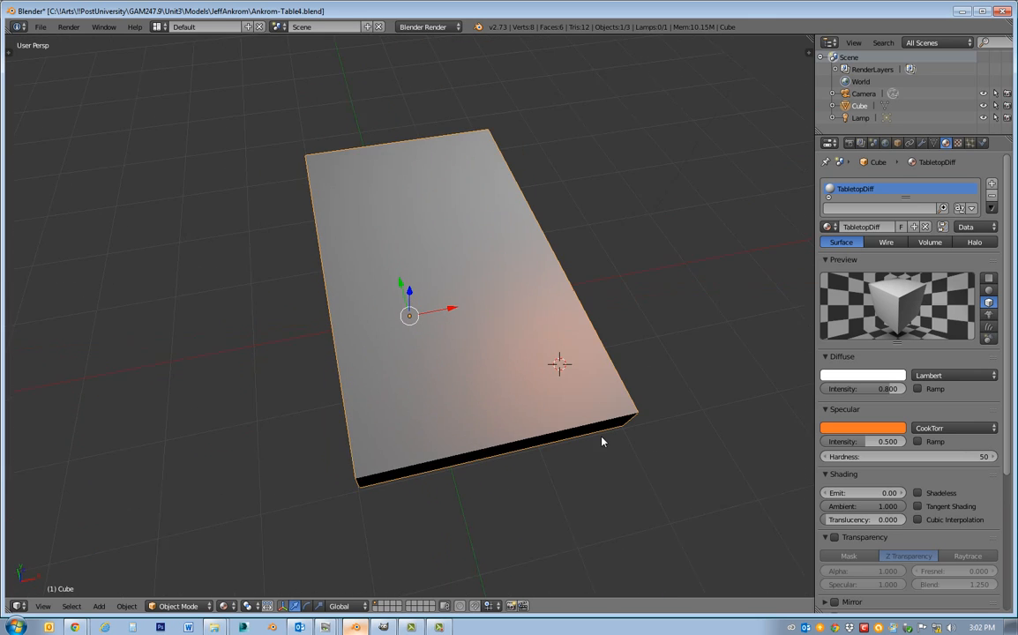
Set the TabletopDiff material's specular color to white with full red, green and blue, and show its texture settings.
{"action": "left_click", "coordinate": [850, 432]}
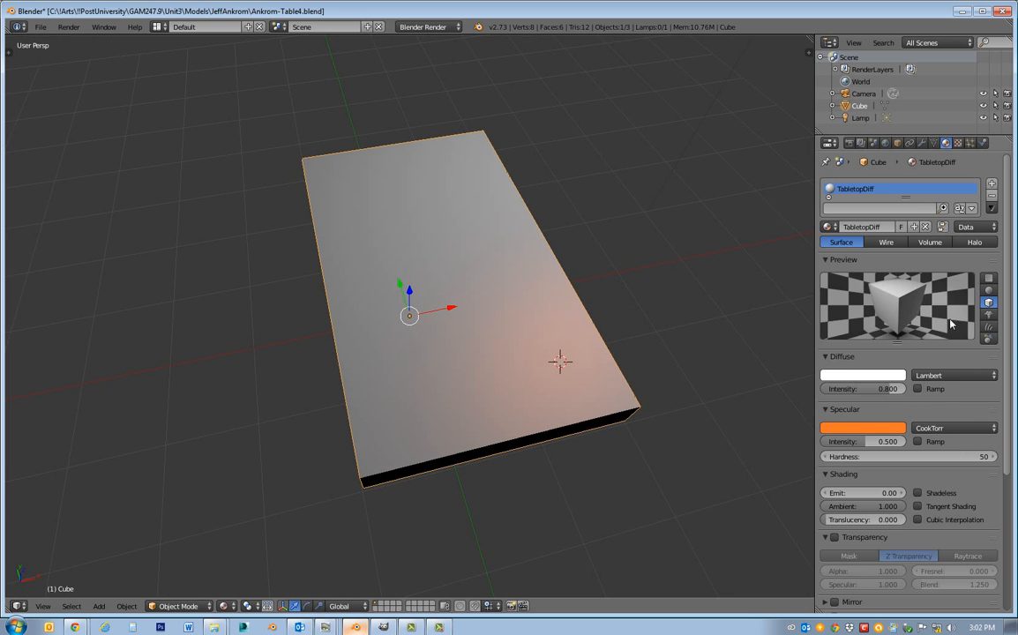
{"action": "left_click", "coordinate": [876, 431]}
{"action": "left_click", "coordinate": [865, 433]}
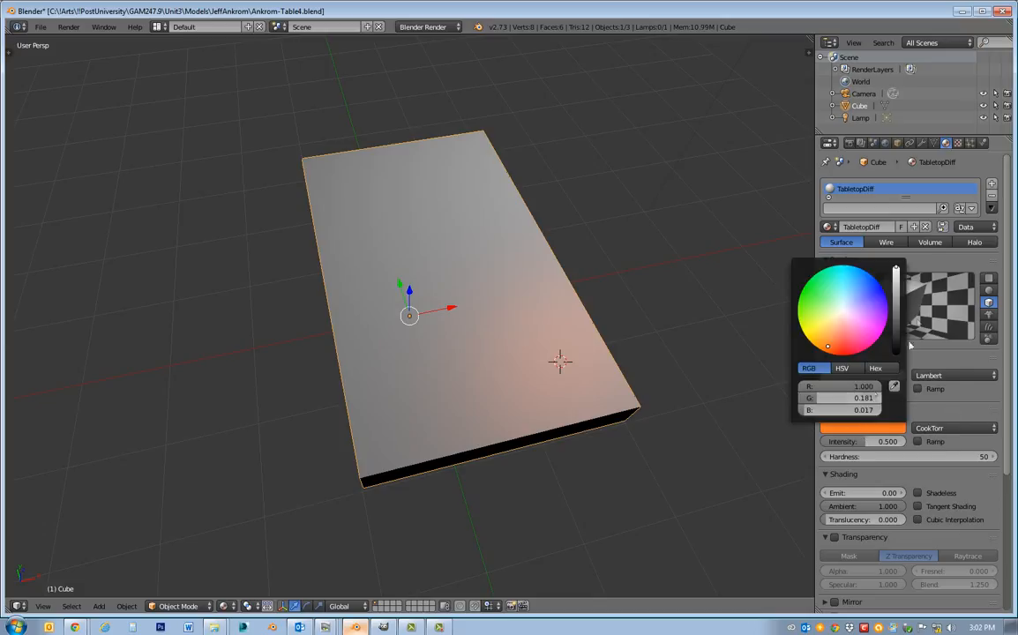
{"action": "left_click_drag", "start_coordinate": [897, 340], "coordinate": [897, 324]}
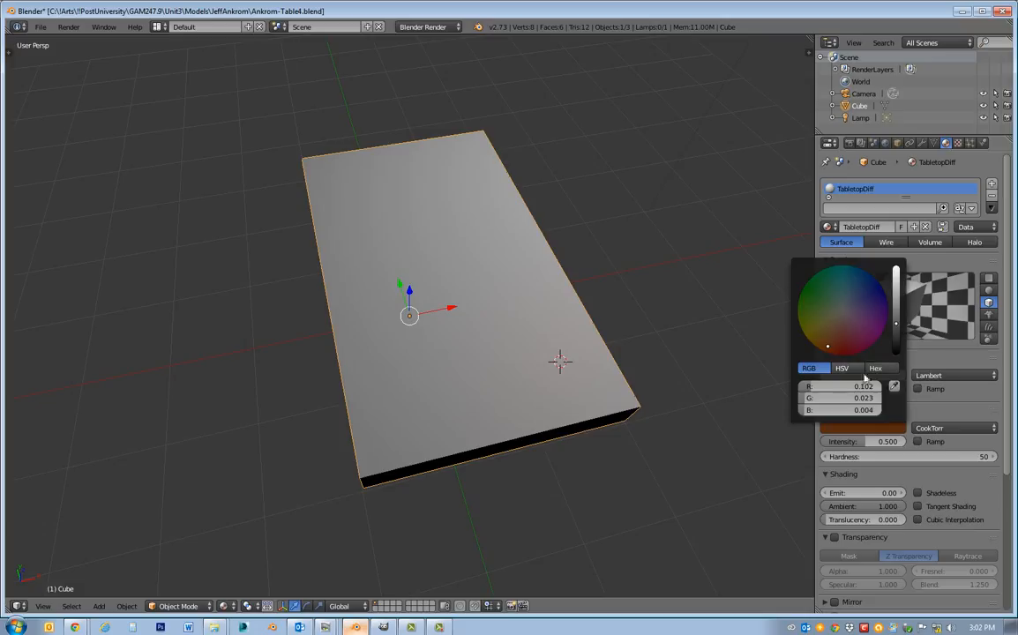
{"action": "left_click_drag", "start_coordinate": [808, 388], "coordinate": [884, 387]}
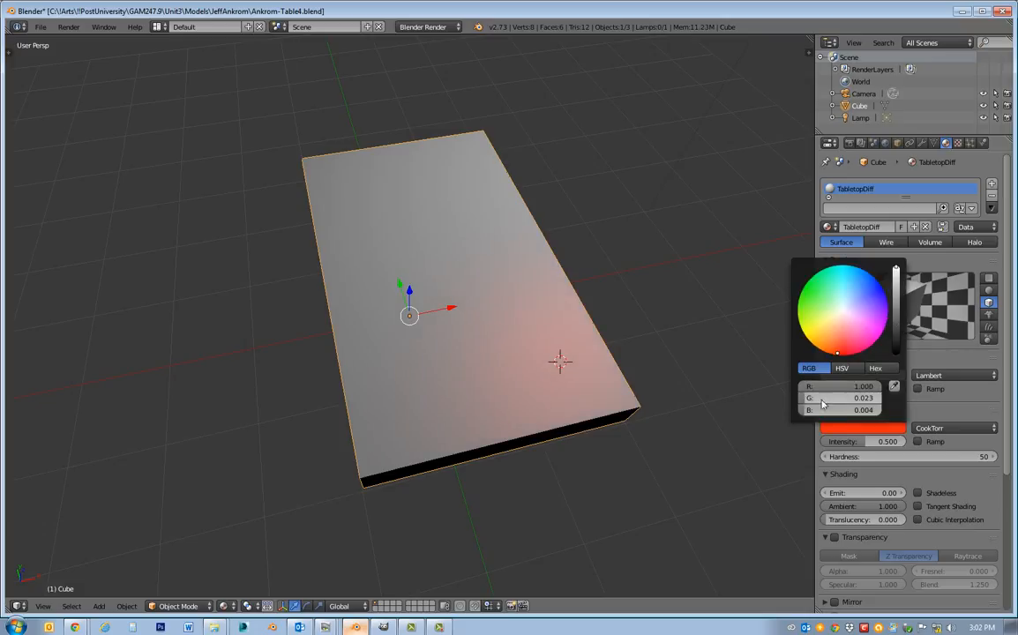
{"action": "left_click_drag", "start_coordinate": [809, 399], "coordinate": [881, 399]}
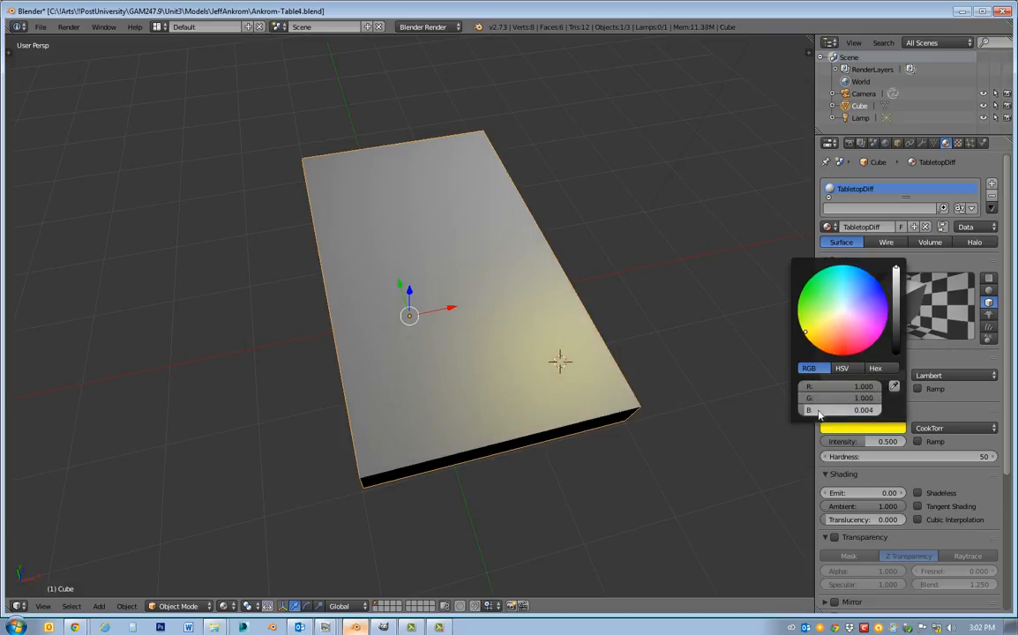
{"action": "left_click_drag", "start_coordinate": [806, 412], "coordinate": [882, 411]}
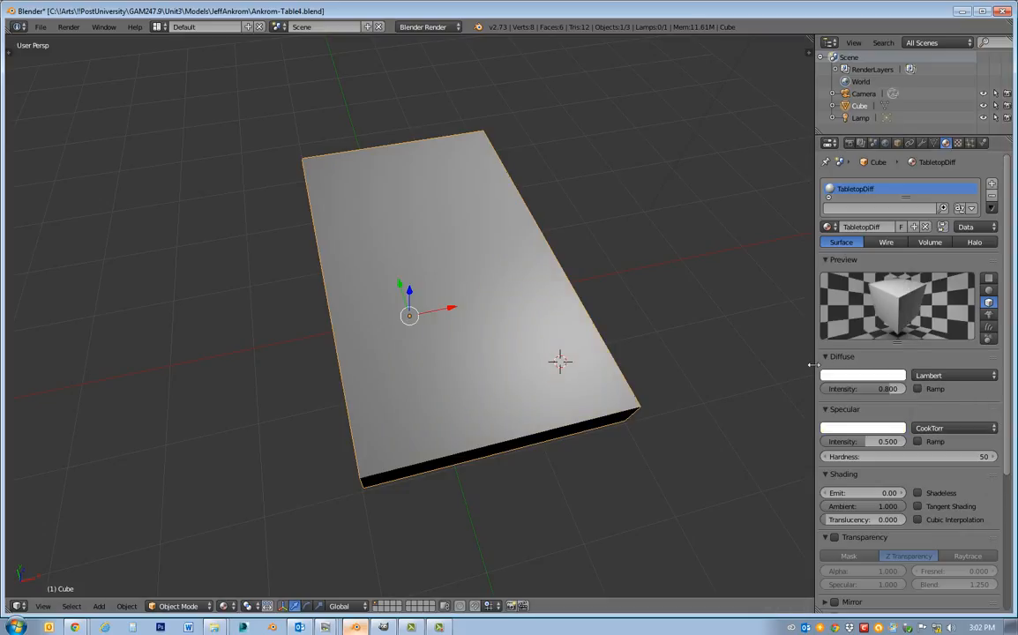
{"action": "left_click", "coordinate": [876, 377]}
{"action": "left_click", "coordinate": [958, 143]}
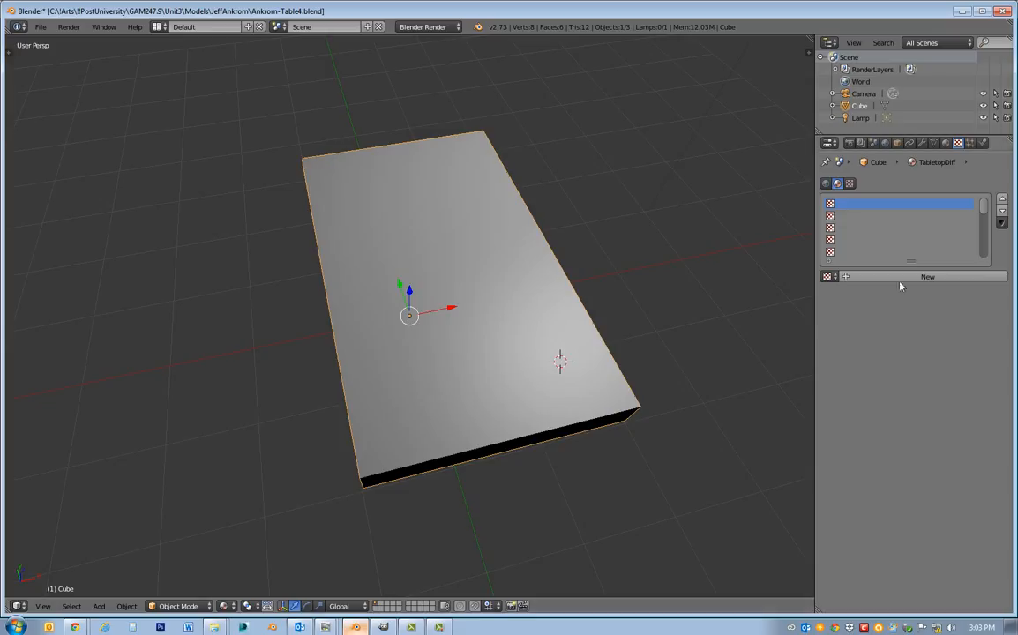
Try the Blender Game and Cycles Render engines in turn, returning to Blender Render after each.
{"action": "left_click", "coordinate": [423, 27]}
{"action": "left_click", "coordinate": [432, 41]}
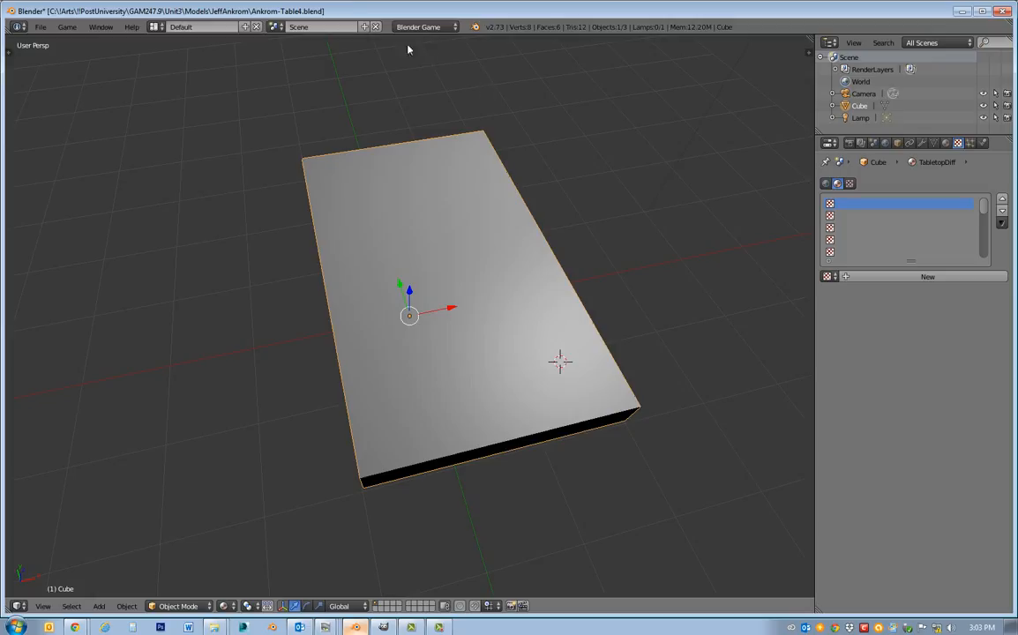
{"action": "left_click", "coordinate": [422, 28]}
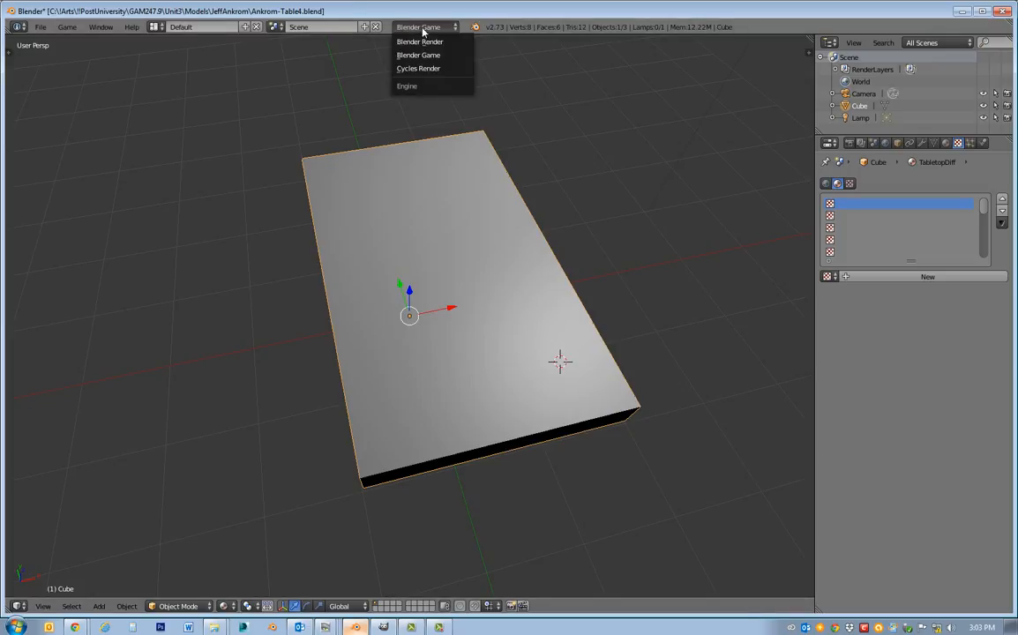
{"action": "left_click", "coordinate": [423, 42]}
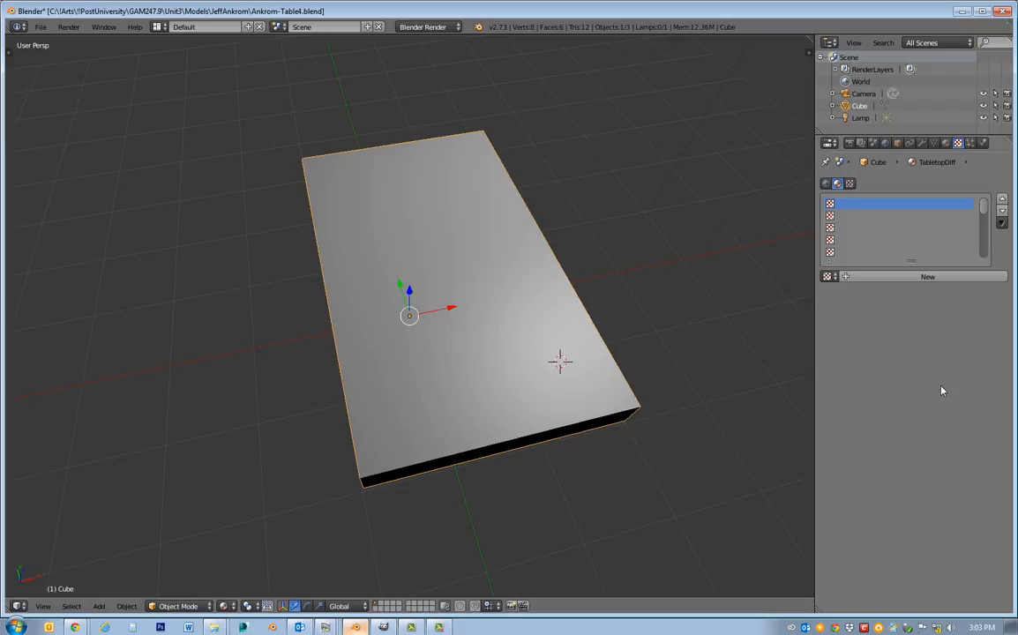
{"action": "left_click", "coordinate": [428, 27]}
{"action": "left_click", "coordinate": [425, 66]}
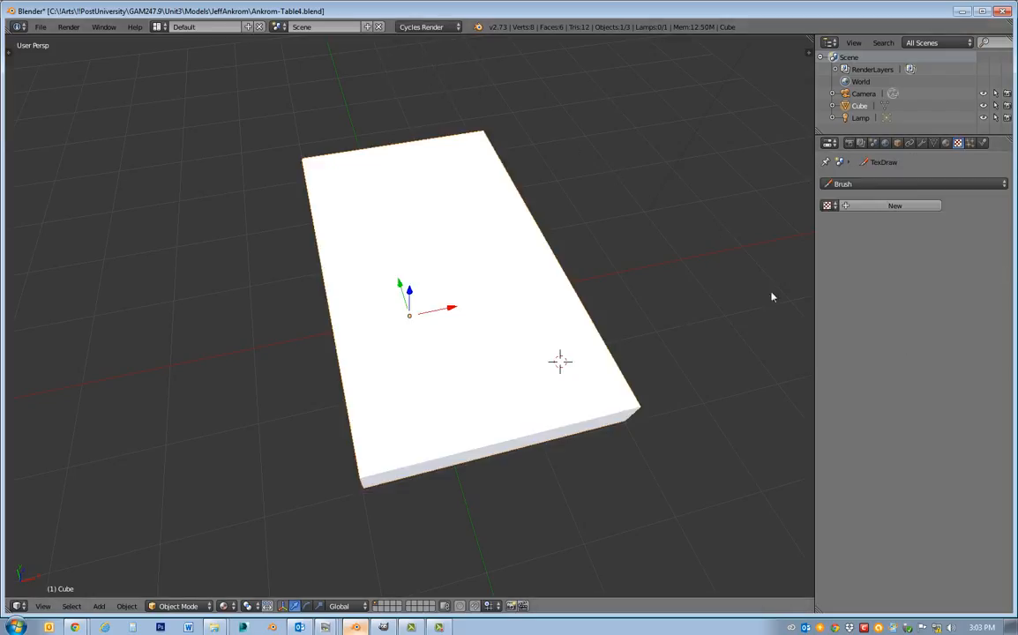
{"action": "left_click", "coordinate": [419, 27]}
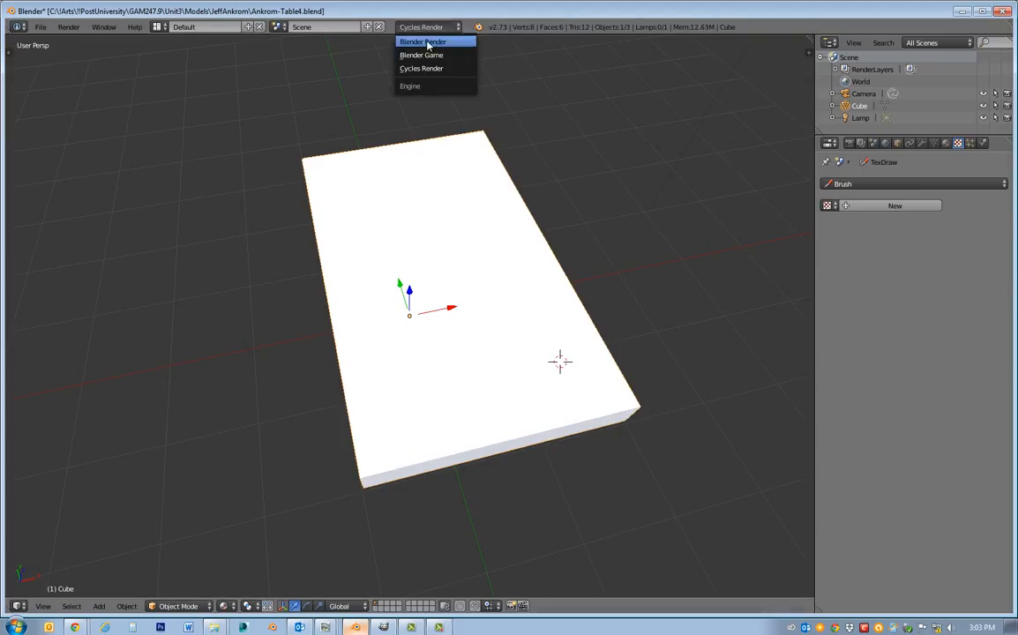
{"action": "left_click", "coordinate": [423, 42]}
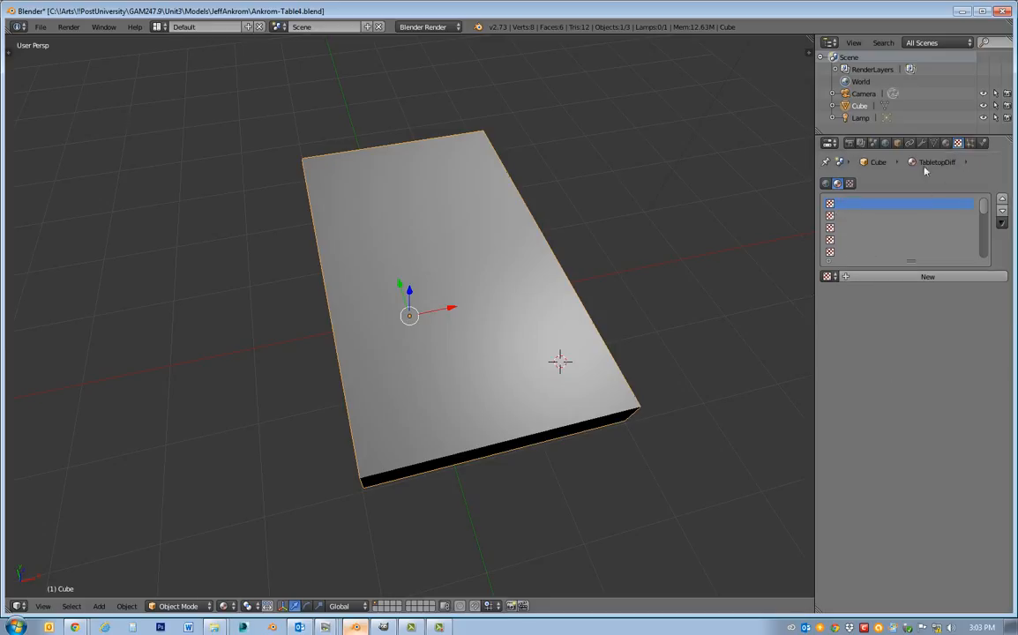
Add a new image texture to the TabletopDiff material and load Tabletop_C.tga from the desktop's Test folder.
{"action": "left_click", "coordinate": [908, 278]}
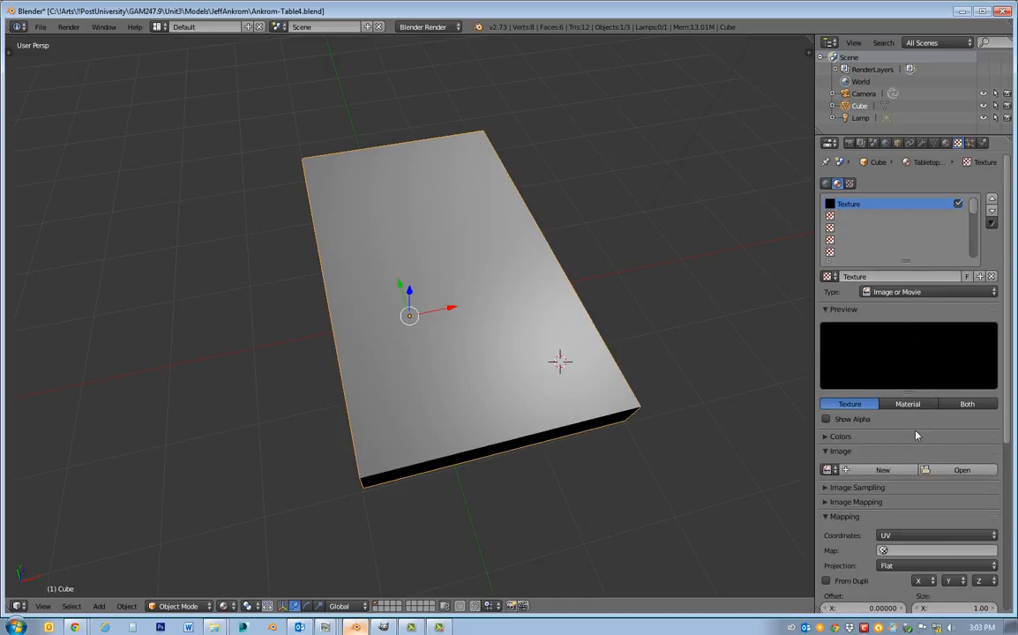
{"action": "scroll", "coordinate": [916, 435], "scroll_direction": "down", "scroll_amount": 1}
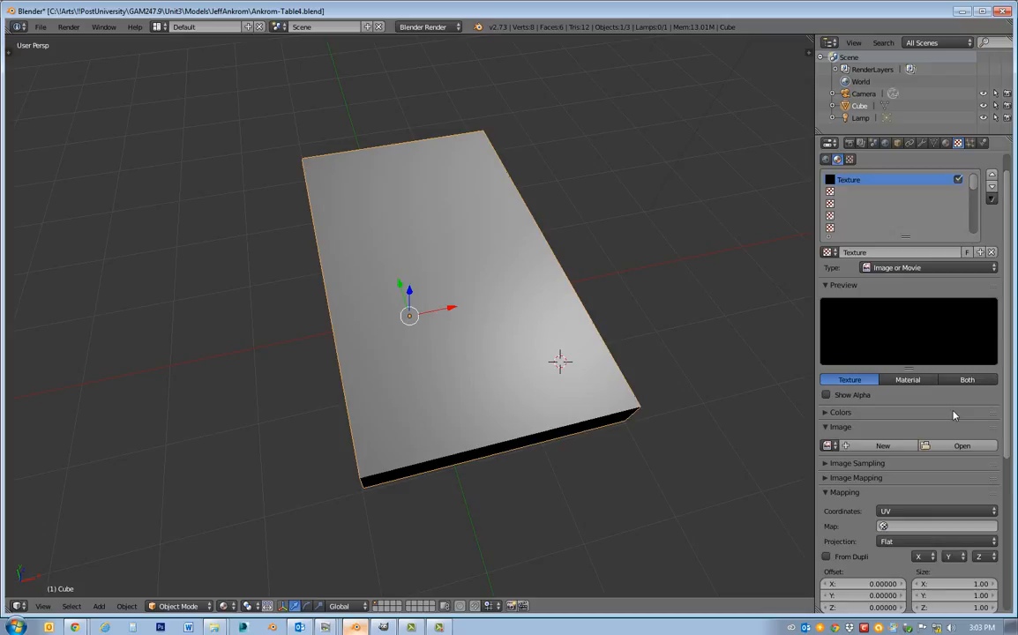
{"action": "scroll", "coordinate": [952, 415], "scroll_direction": "down", "scroll_amount": 2}
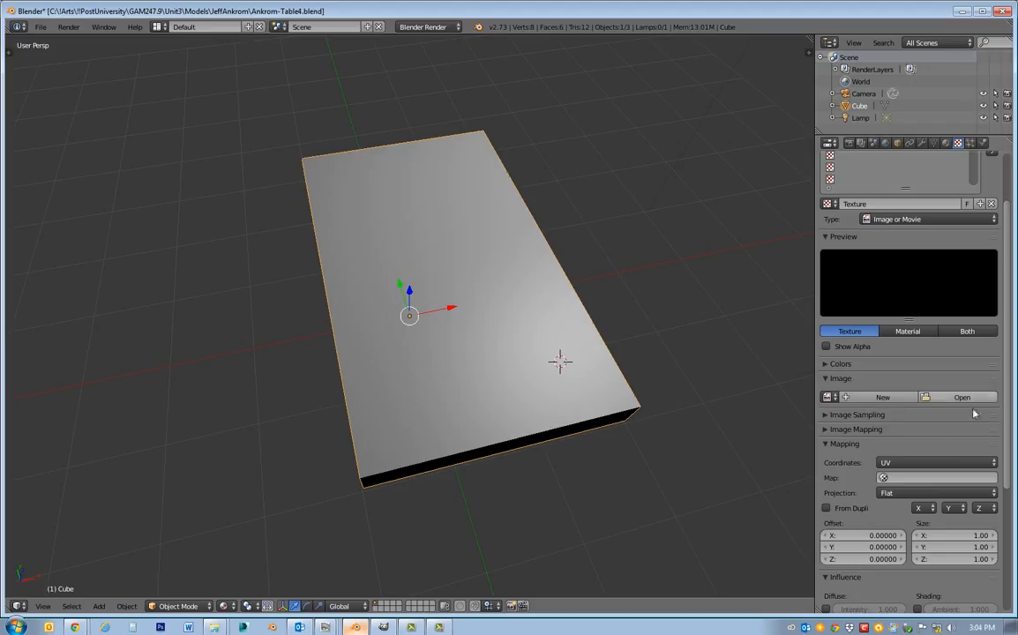
{"action": "left_click", "coordinate": [940, 402]}
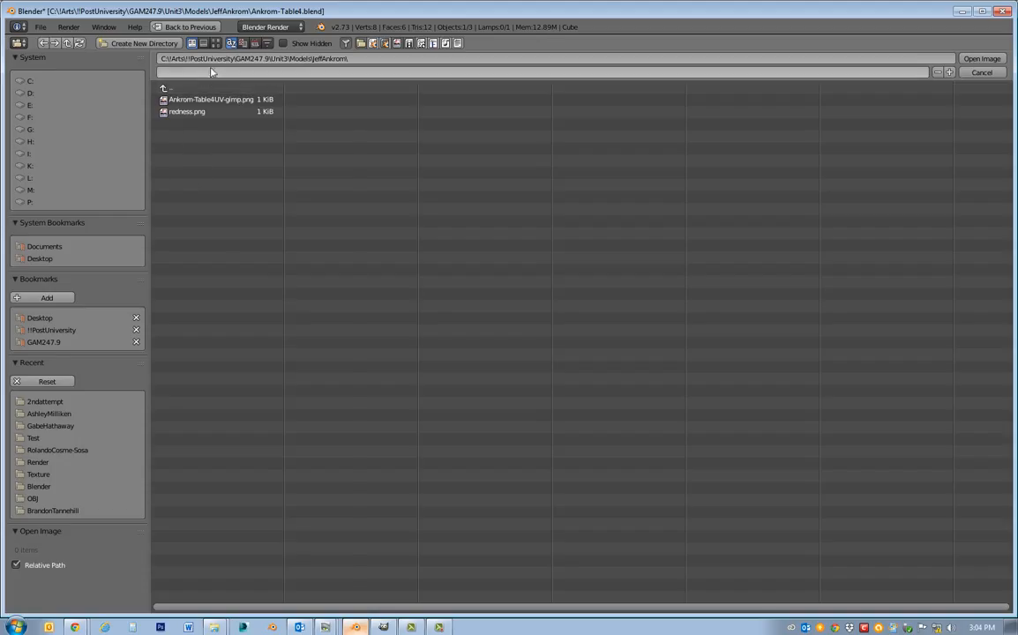
{"action": "left_click", "coordinate": [48, 342]}
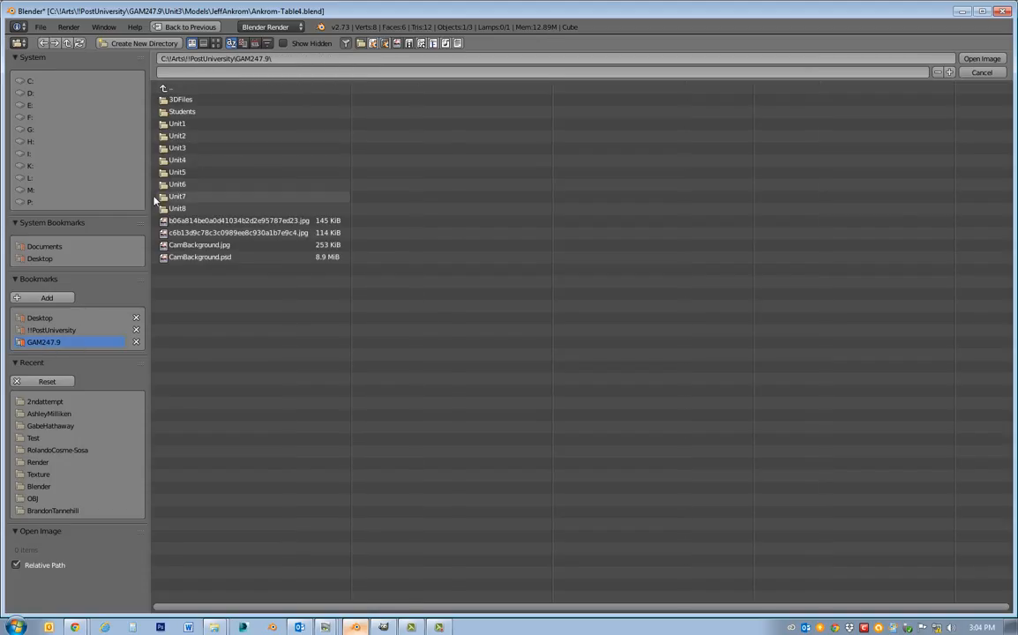
{"action": "left_click", "coordinate": [40, 318]}
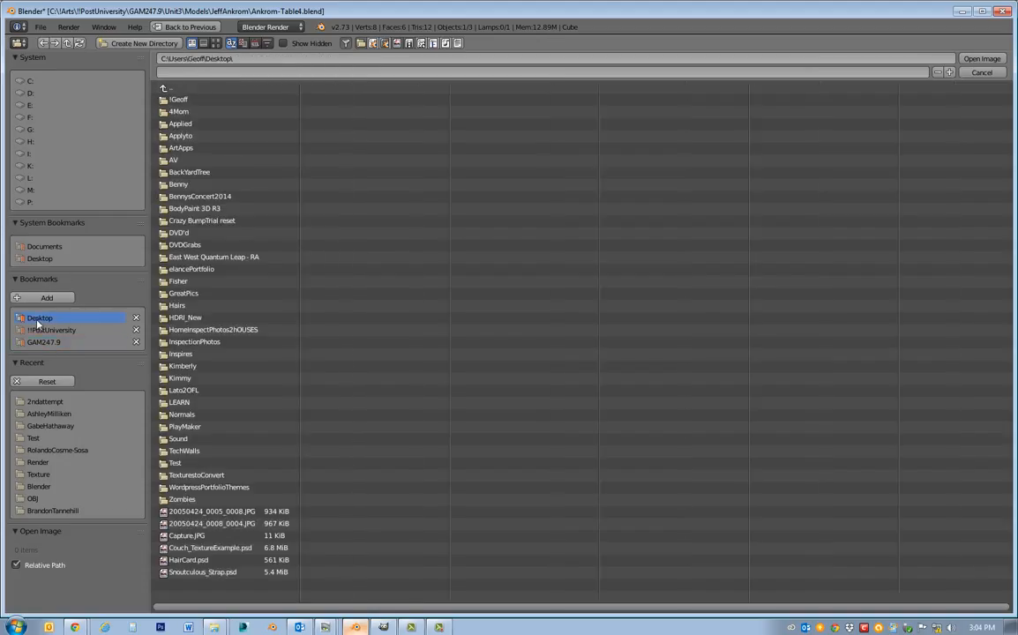
{"action": "left_click", "coordinate": [175, 463]}
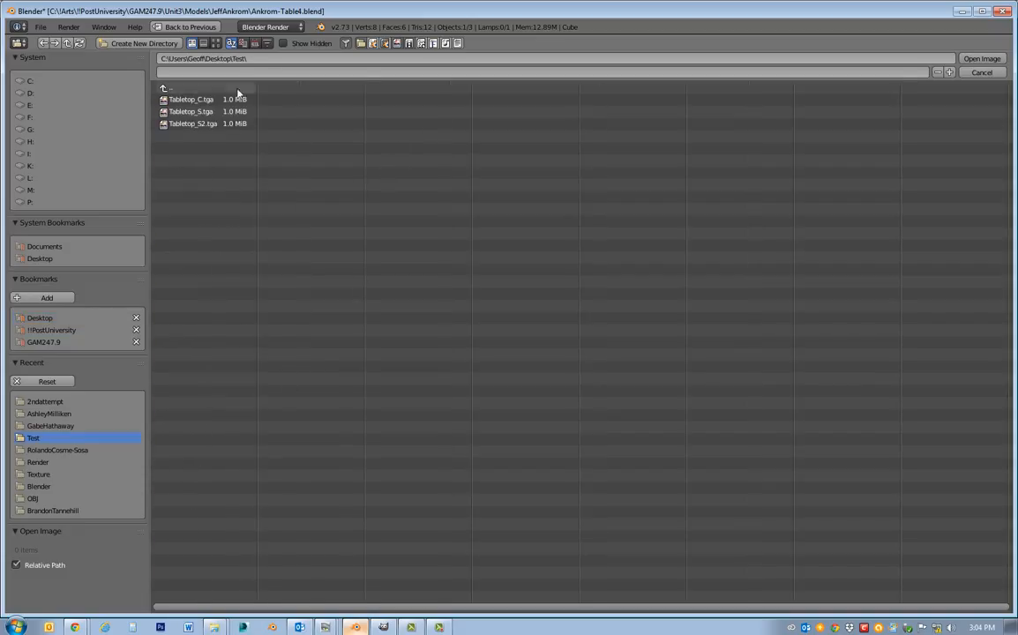
{"action": "left_click", "coordinate": [187, 102]}
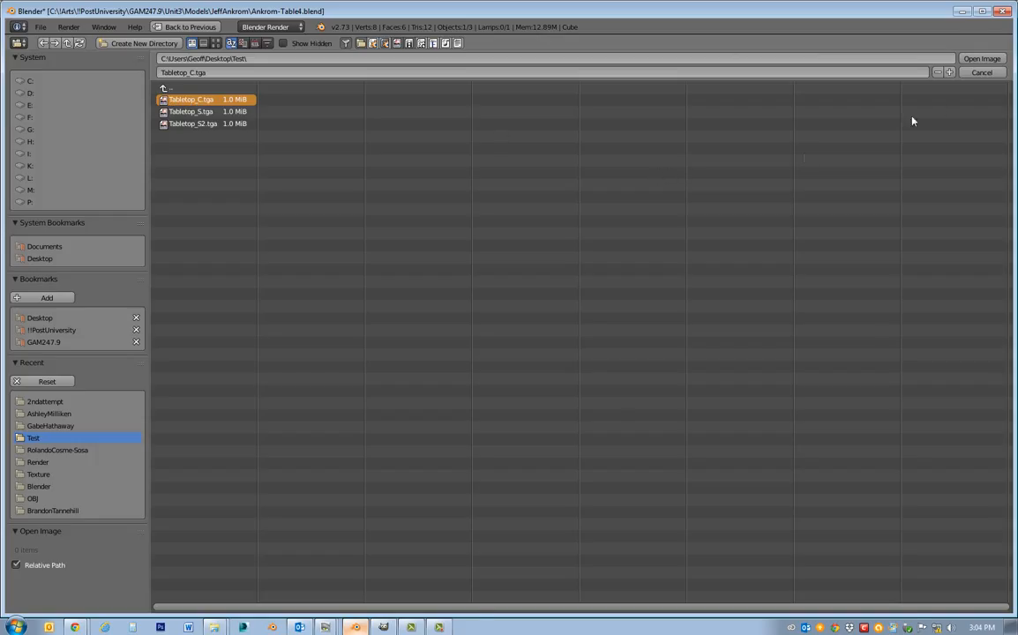
{"action": "left_click", "coordinate": [987, 59]}
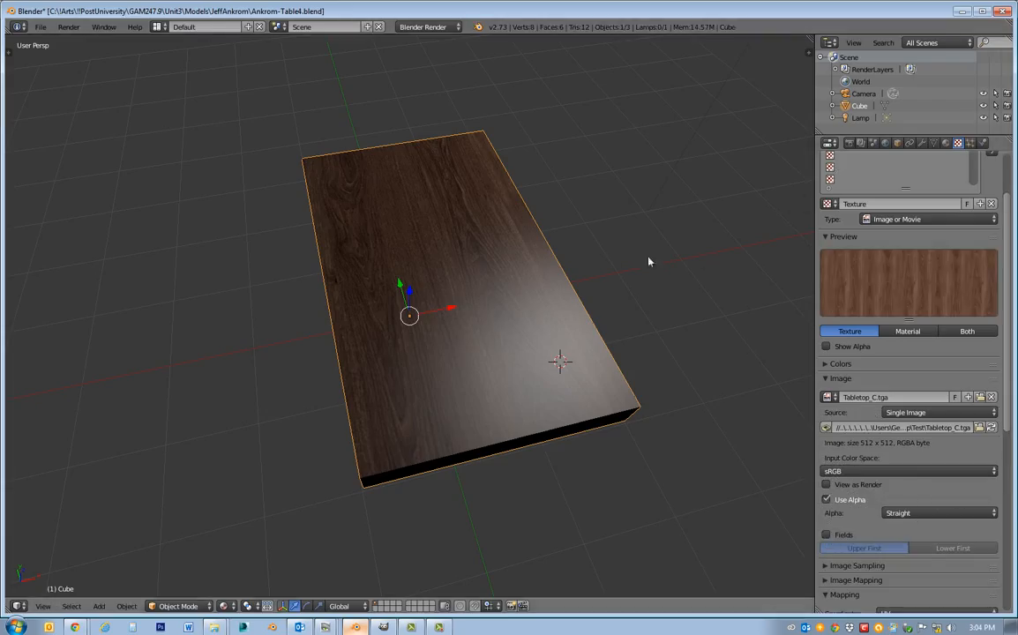
{"action": "middle_click_drag", "start_coordinate": [647, 292], "coordinate": [582, 291]}
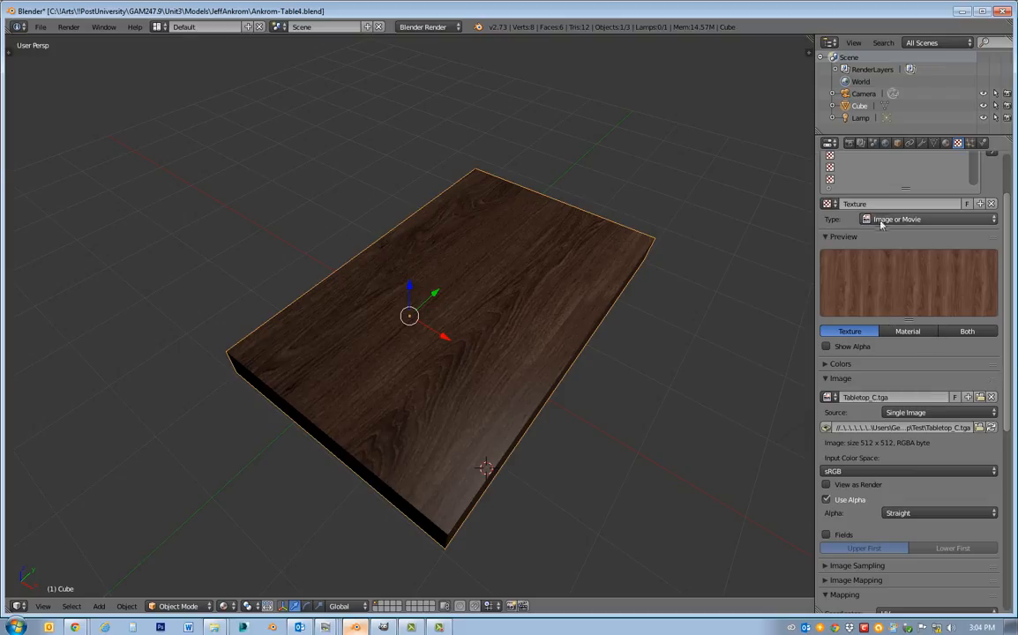
Set the TabletopDiff material's specular intensity to 0 and inspect the tabletop's surface for highlights.
{"action": "left_click", "coordinate": [946, 142]}
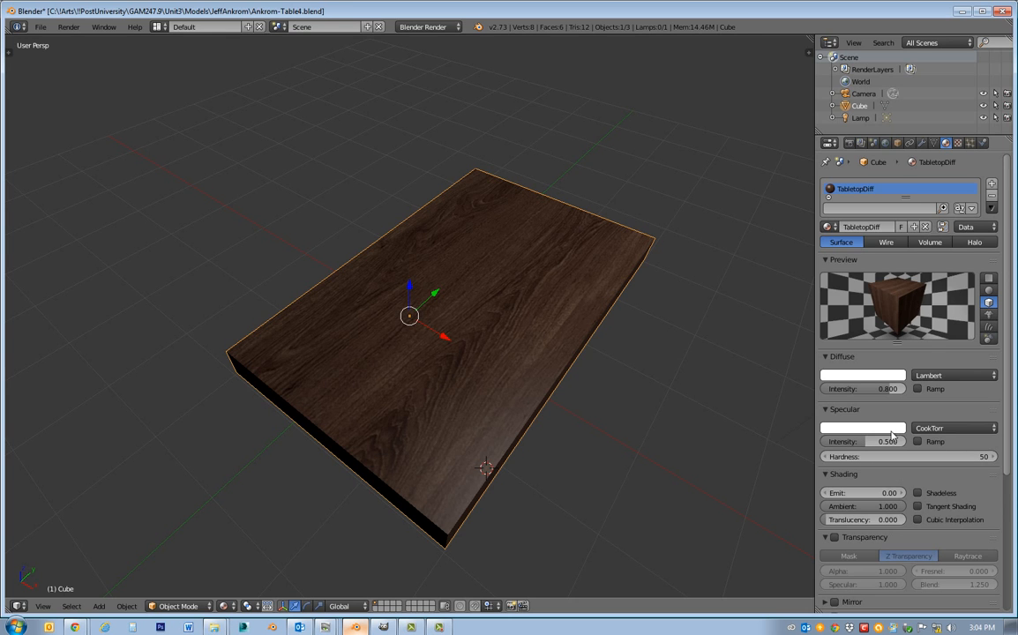
{"action": "middle_click_drag", "start_coordinate": [595, 409], "coordinate": [657, 414]}
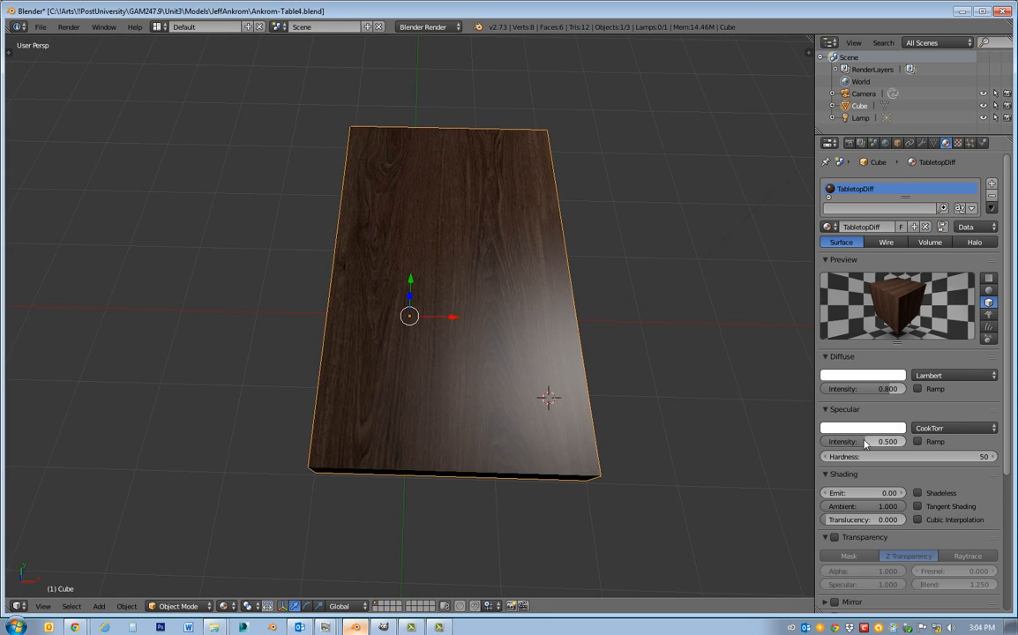
{"action": "left_click_drag", "start_coordinate": [865, 443], "coordinate": [829, 443]}
{"action": "middle_click_drag", "start_coordinate": [800, 427], "coordinate": [95, 473]}
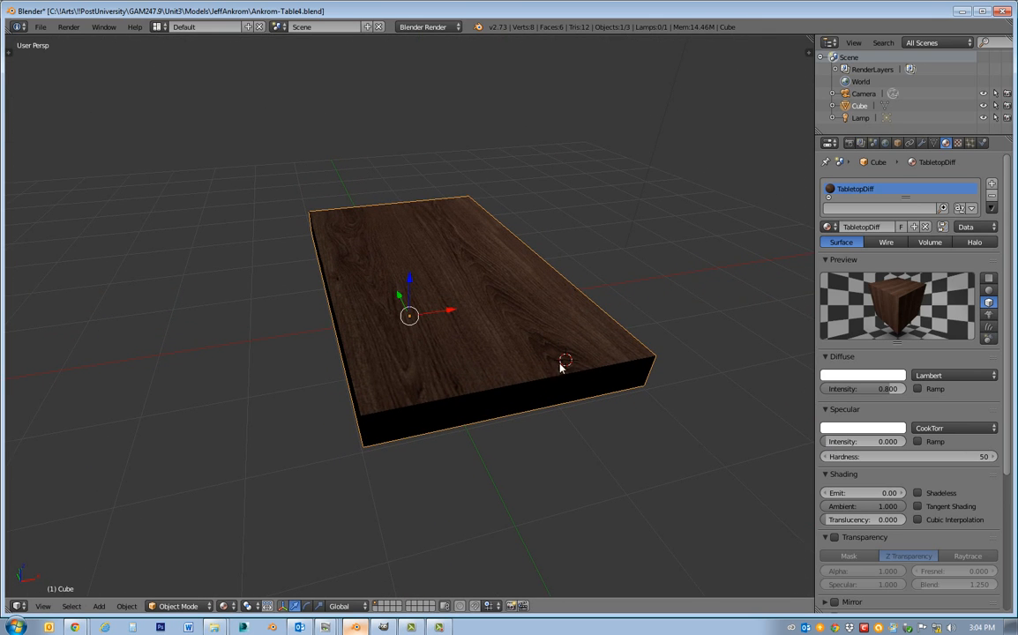
{"action": "middle_click_drag", "start_coordinate": [494, 423], "coordinate": [654, 377]}
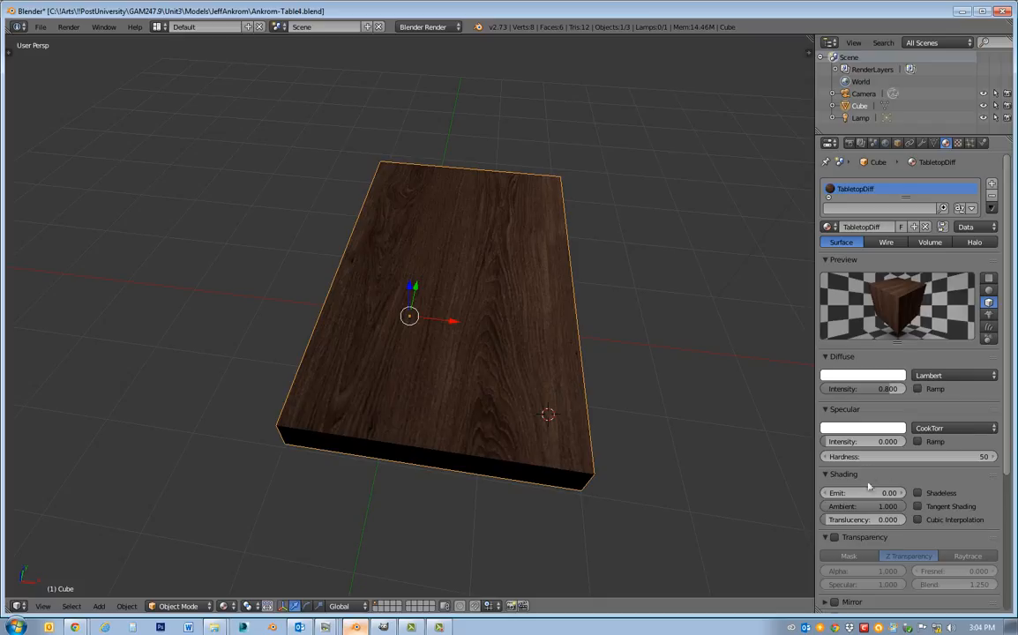
Try the Phong specular shader on the tabletop's material, and set the specular shader model to Blinn.
{"action": "left_click", "coordinate": [960, 430]}
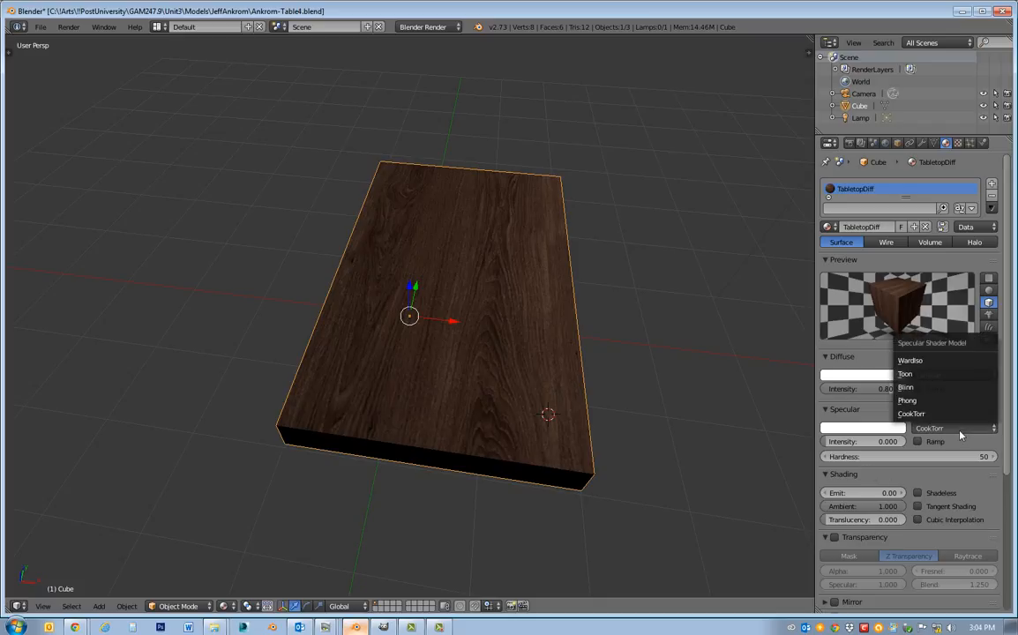
{"action": "left_click", "coordinate": [907, 401]}
{"action": "middle_click_drag", "start_coordinate": [593, 354], "coordinate": [591, 359]}
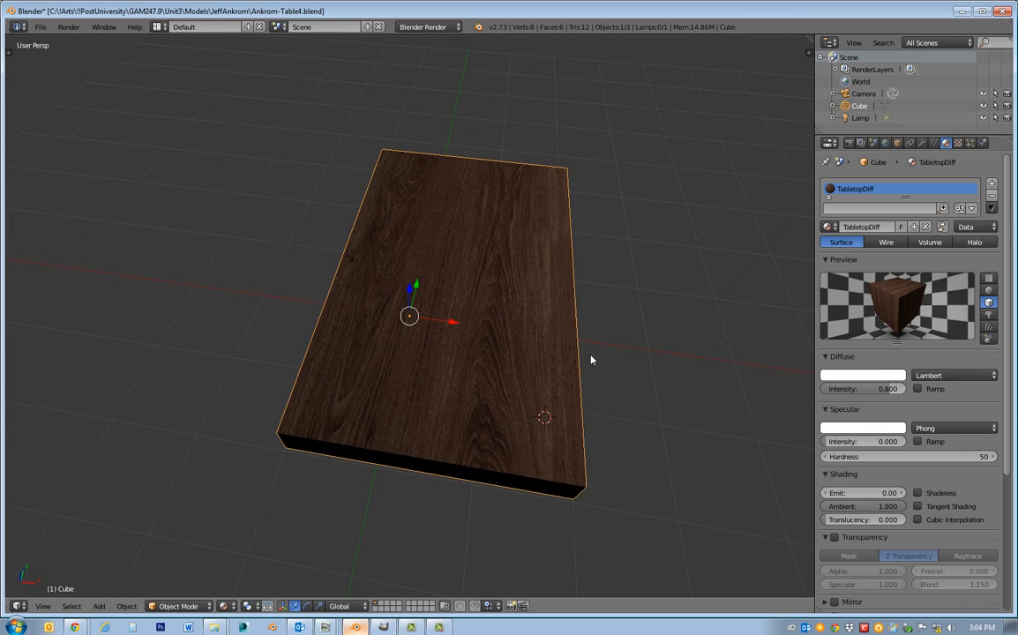
{"action": "left_click", "coordinate": [951, 430]}
{"action": "left_click", "coordinate": [913, 388]}
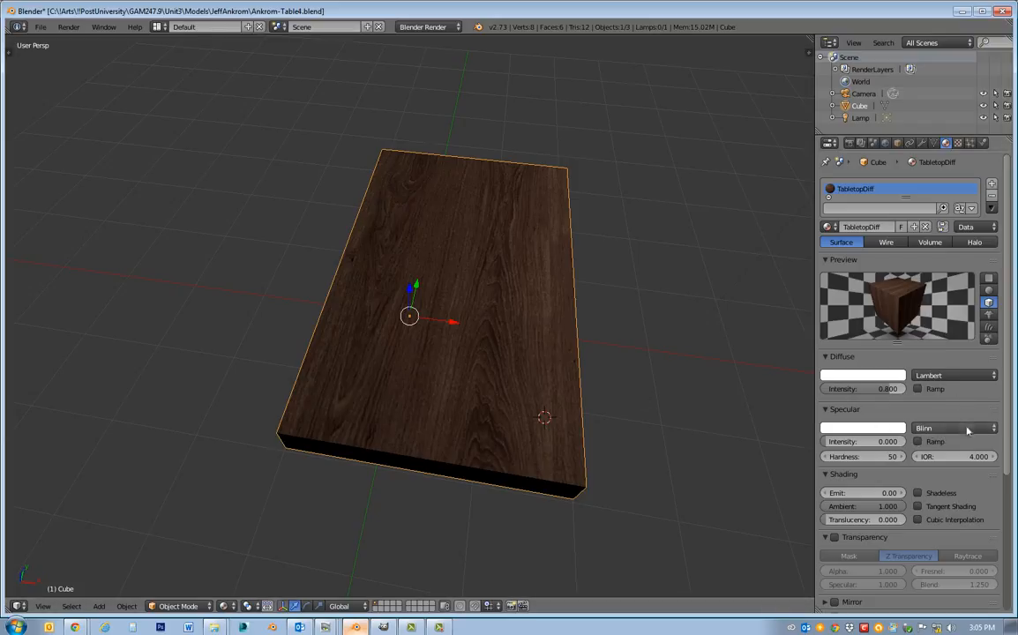
Switch the wood texture's diffuse color influence off and on again to compare its effect on the tabletop.
{"action": "left_click", "coordinate": [959, 144]}
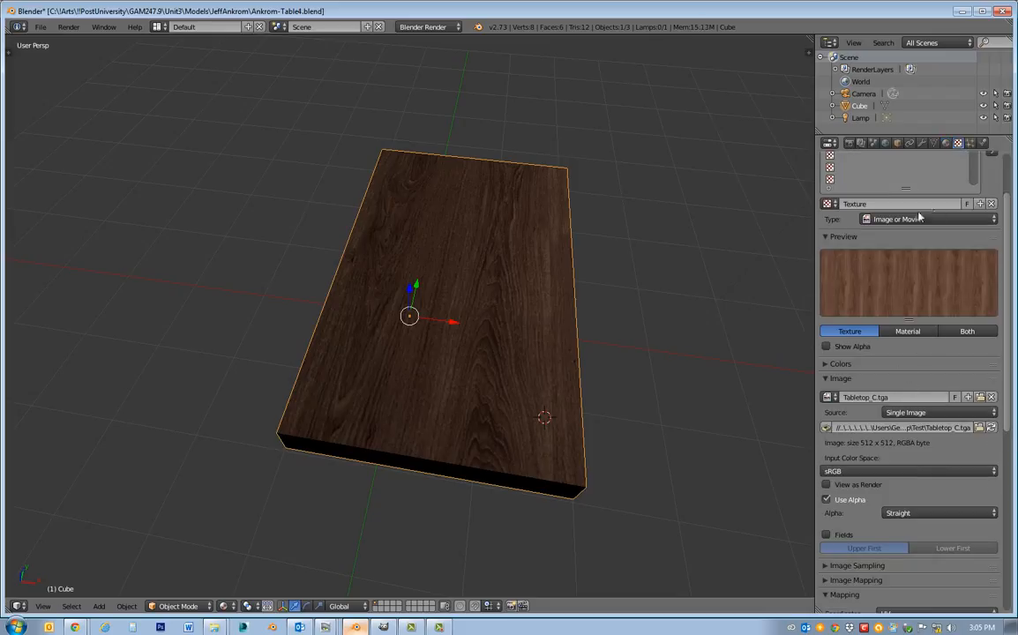
{"action": "scroll", "coordinate": [918, 370], "scroll_direction": "down", "scroll_amount": 10}
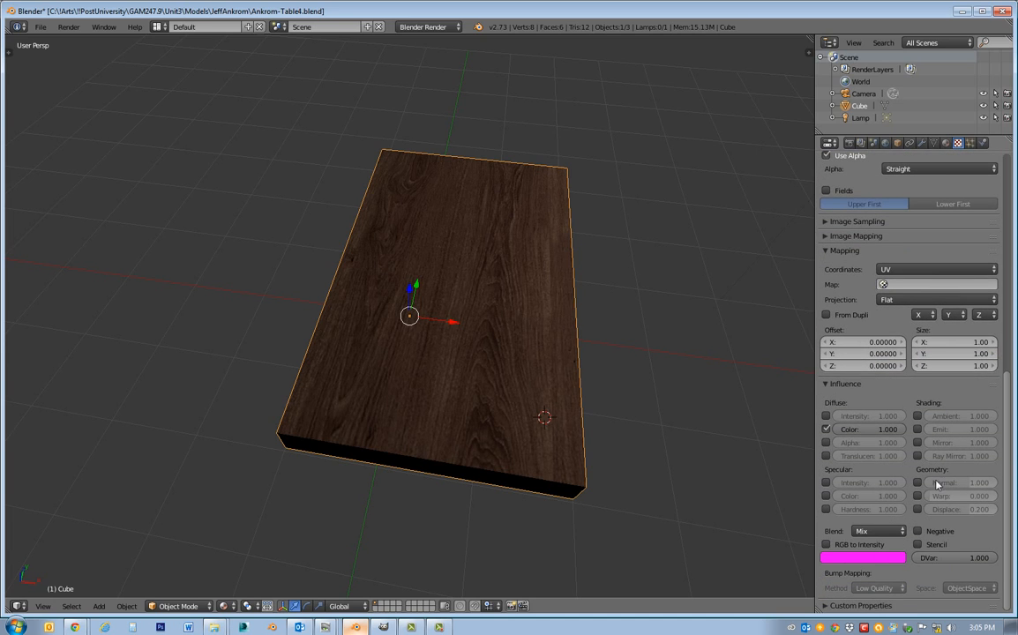
{"action": "left_click", "coordinate": [826, 430]}
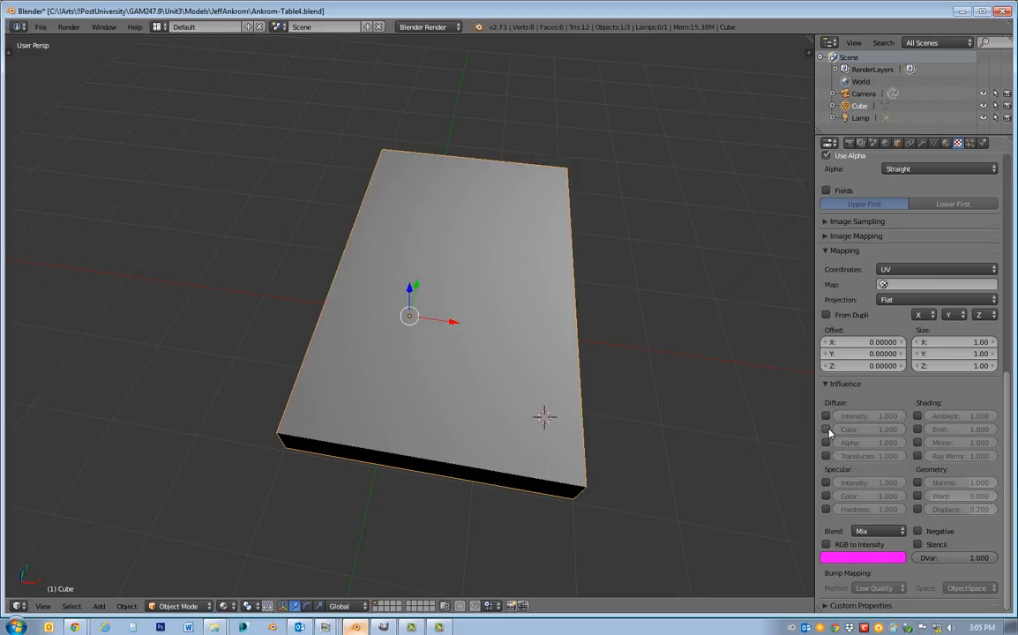
{"action": "left_click", "coordinate": [826, 430]}
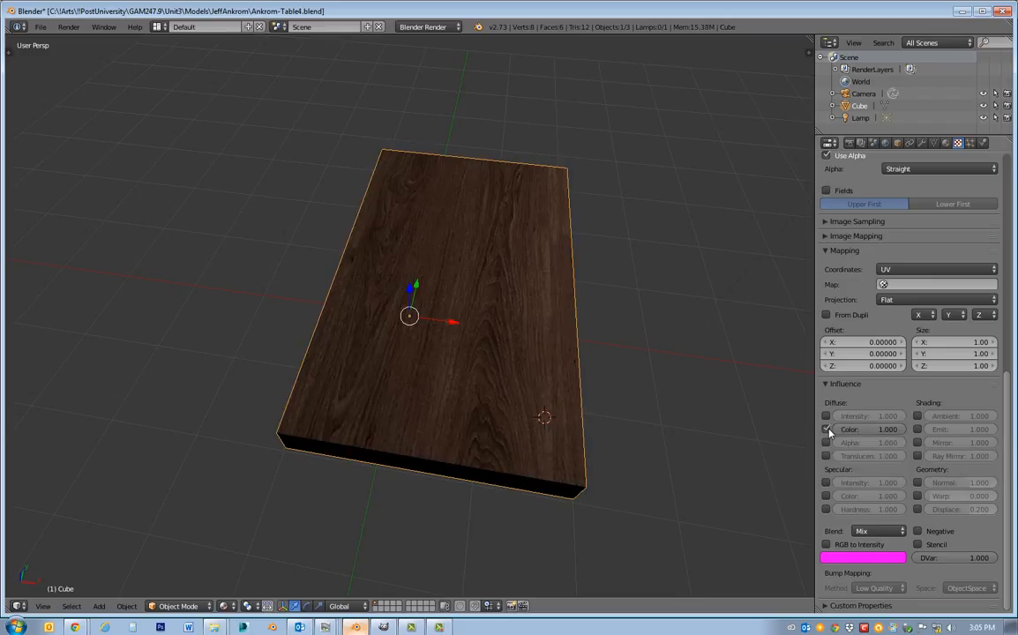
Try Texture viewport shading, return to Material shading, and toggle the wood texture's diffuse color influence in each mode.
{"action": "left_click", "coordinate": [224, 607]}
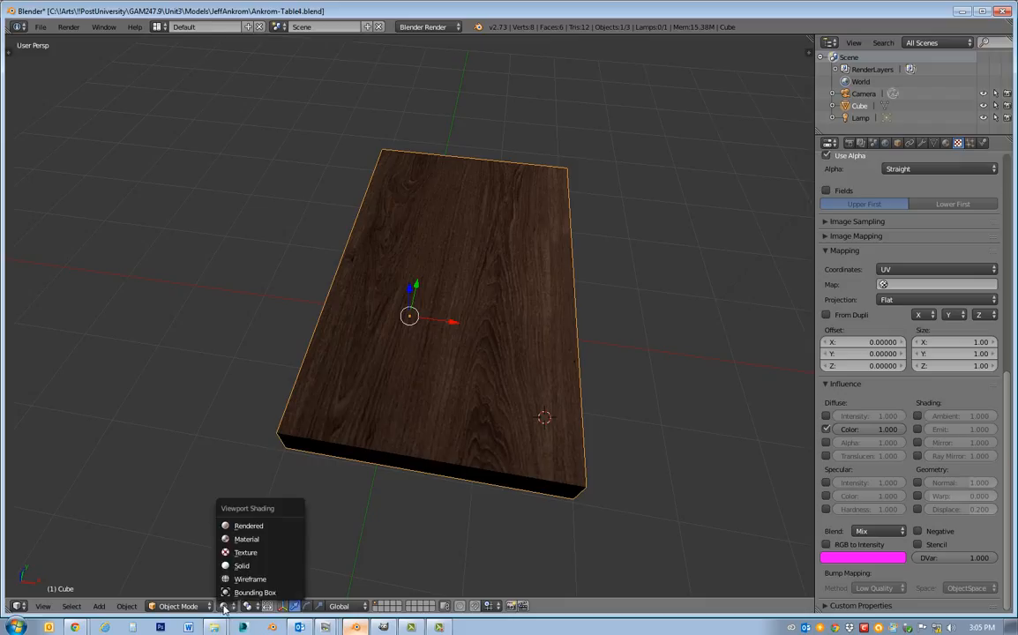
{"action": "left_click", "coordinate": [254, 540]}
{"action": "left_click", "coordinate": [224, 606]}
{"action": "left_click", "coordinate": [240, 565]}
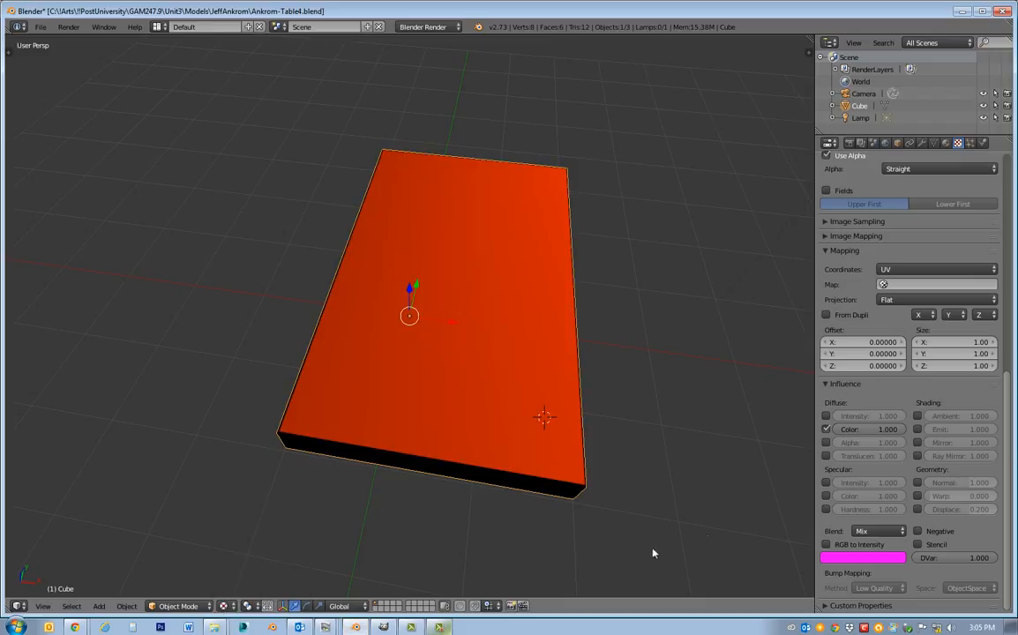
{"action": "left_click", "coordinate": [828, 429]}
{"action": "left_click", "coordinate": [828, 430]}
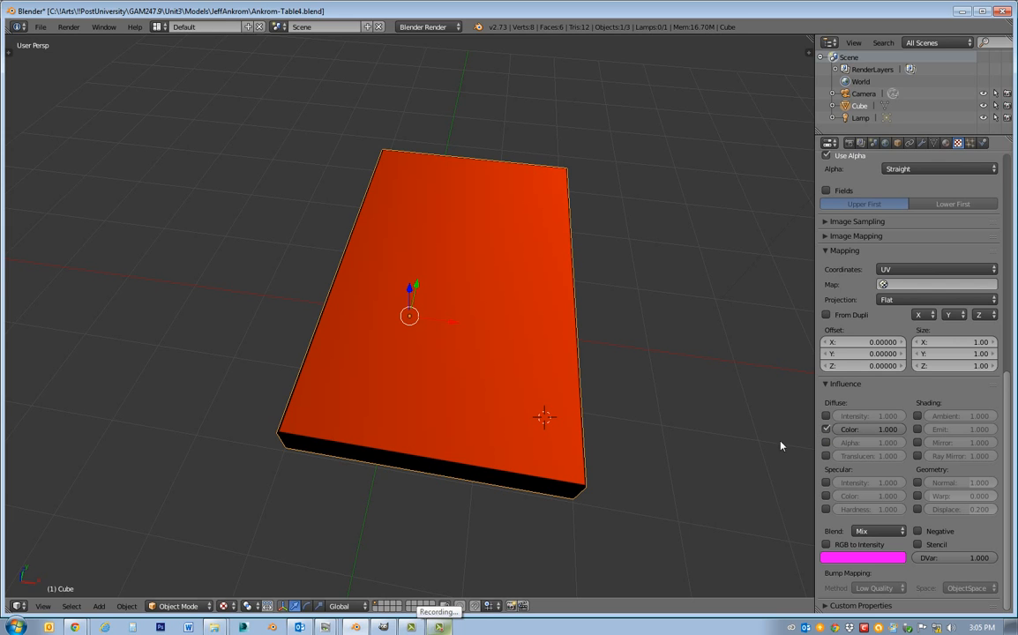
{"action": "mouse_move", "coordinate": [493, 504]}
{"action": "middle_mouse_down"}
{"action": "mouse_move", "coordinate": [405, 471]}
{"action": "mouse_move", "coordinate": [495, 447]}
{"action": "mouse_move", "coordinate": [531, 346]}
{"action": "mouse_move", "coordinate": [525, 505]}
{"action": "mouse_move", "coordinate": [615, 477]}
{"action": "mouse_move", "coordinate": [481, 496]}
{"action": "middle_mouse_up"}
{"action": "left_click", "coordinate": [223, 606]}
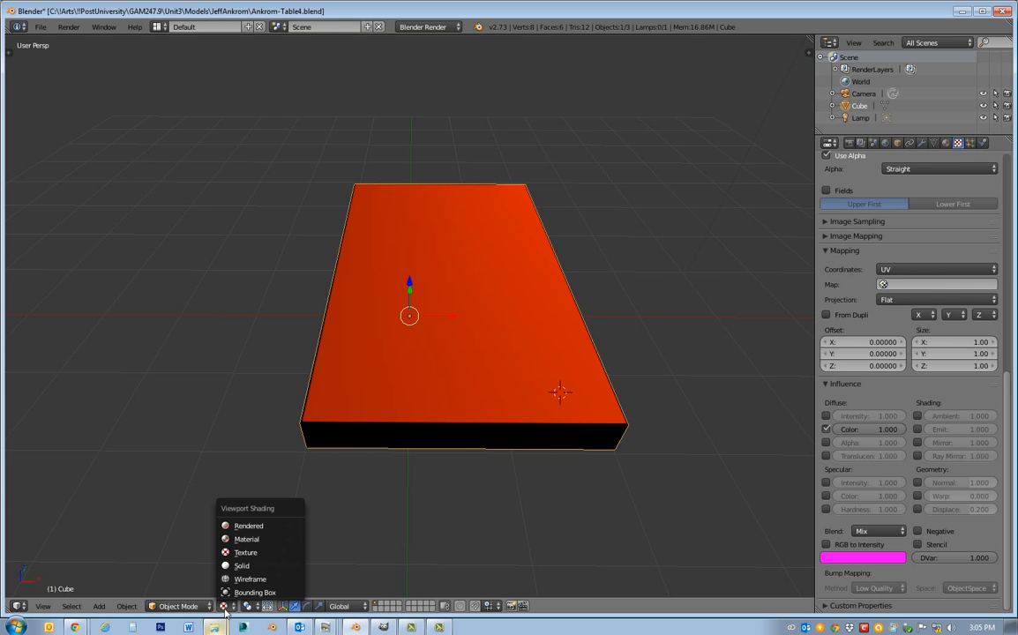
{"action": "left_click", "coordinate": [245, 539]}
{"action": "middle_click_drag", "start_coordinate": [639, 390], "coordinate": [590, 376]}
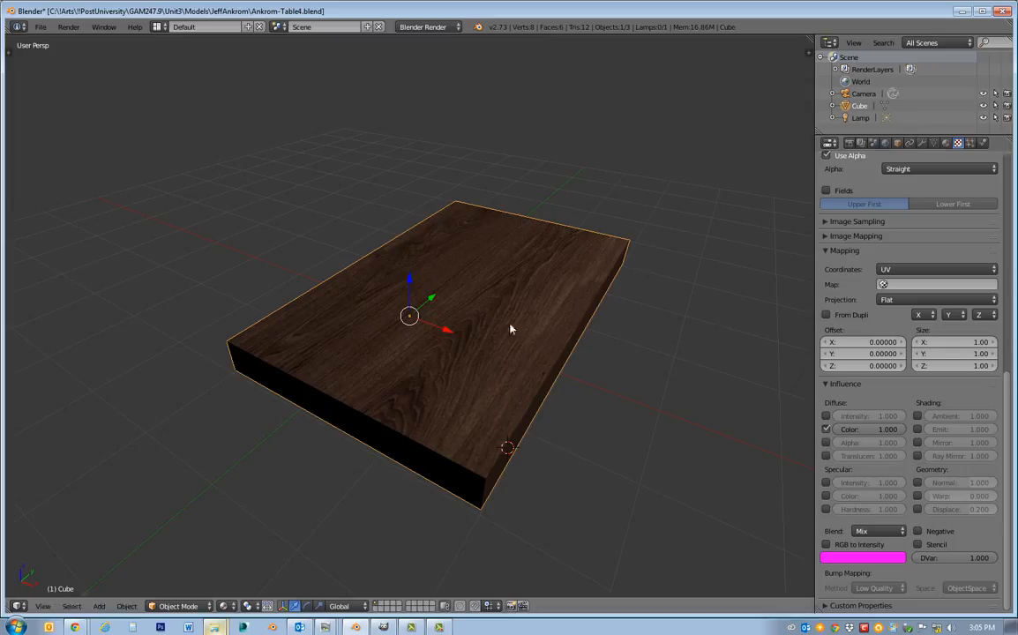
{"action": "left_click", "coordinate": [826, 429]}
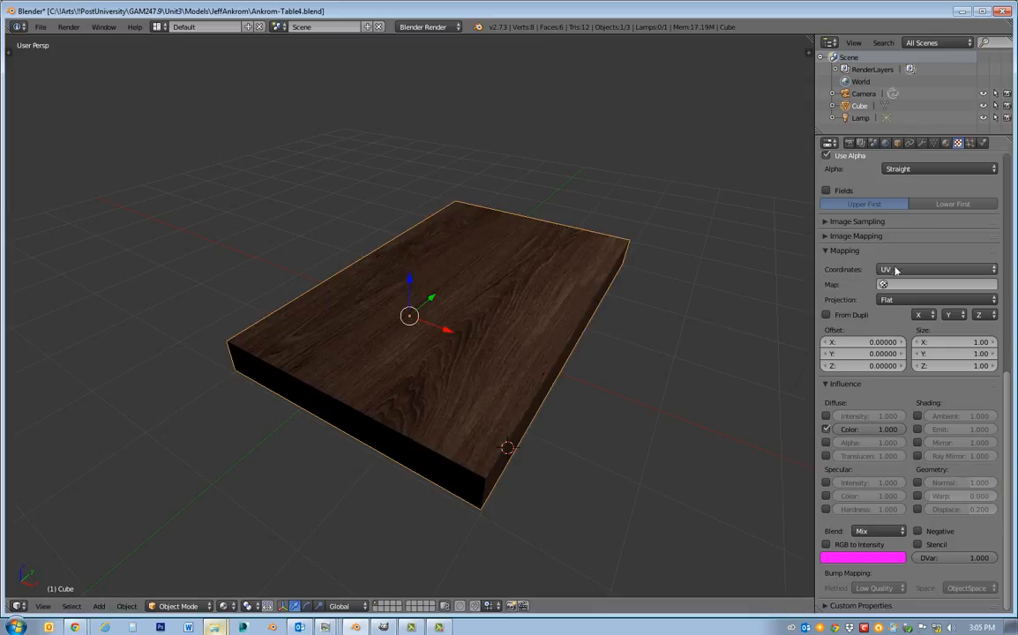
Add a new texture in the second texture slot of the tabletop's TabletopDiff material.
{"action": "scroll", "coordinate": [873, 282], "scroll_direction": "up", "scroll_amount": 6}
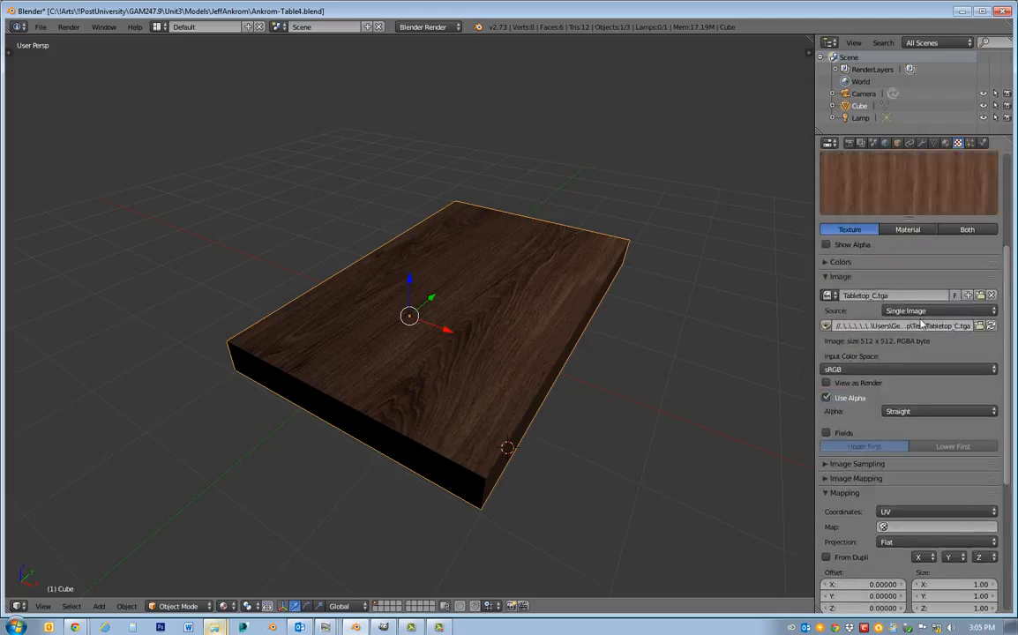
{"action": "scroll", "coordinate": [920, 325], "scroll_direction": "up", "scroll_amount": 5}
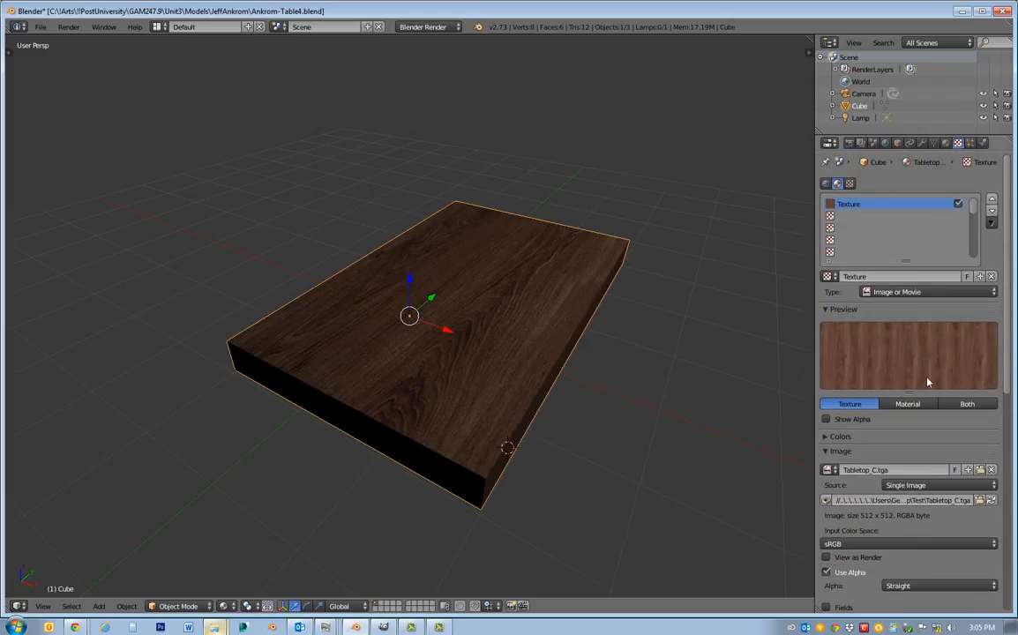
{"action": "left_click", "coordinate": [831, 218]}
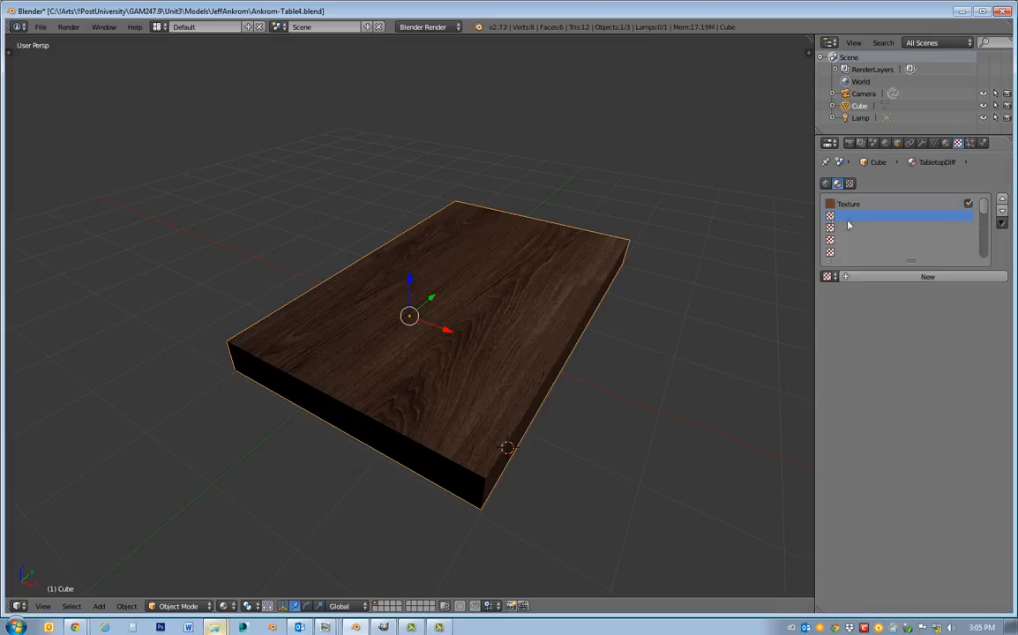
{"action": "left_click", "coordinate": [921, 277]}
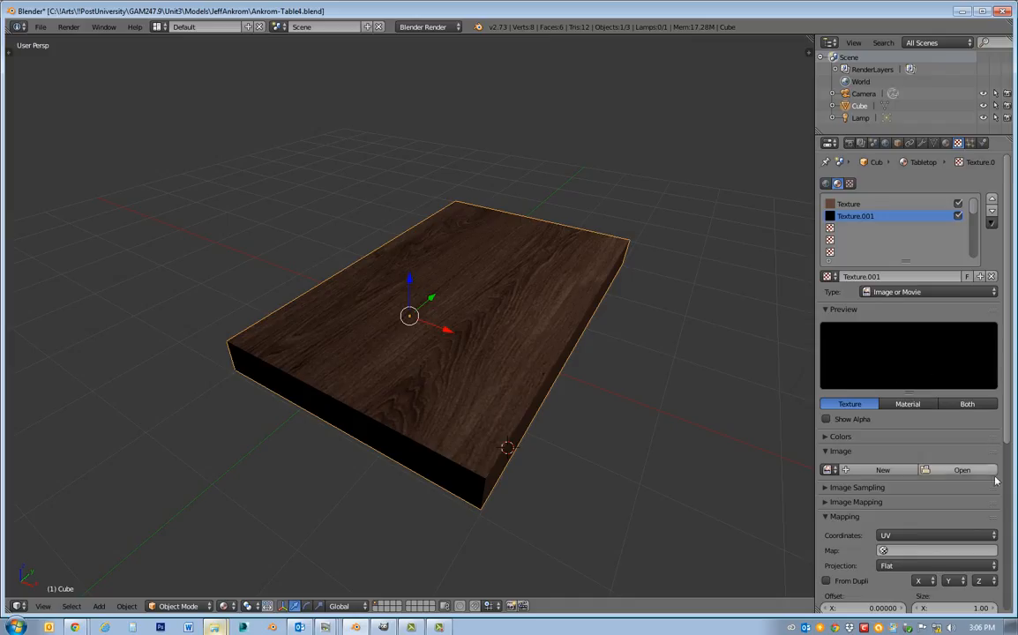
Load Tabletop_S.tga from the Desktop's Test folder as the image of the second texture.
{"action": "scroll", "coordinate": [893, 388], "scroll_direction": "down", "scroll_amount": 2}
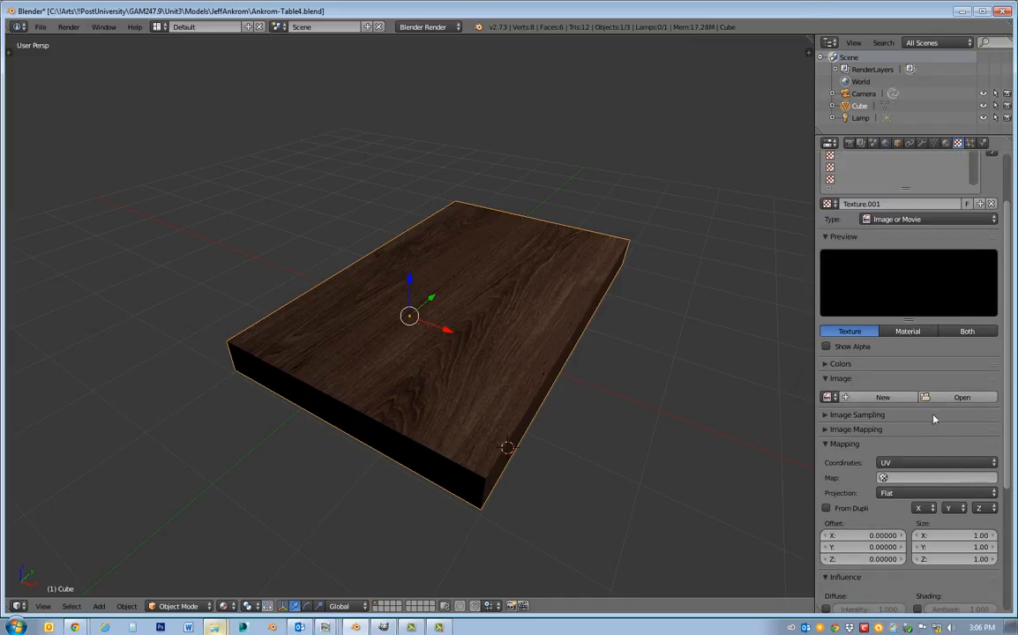
{"action": "left_click", "coordinate": [960, 397]}
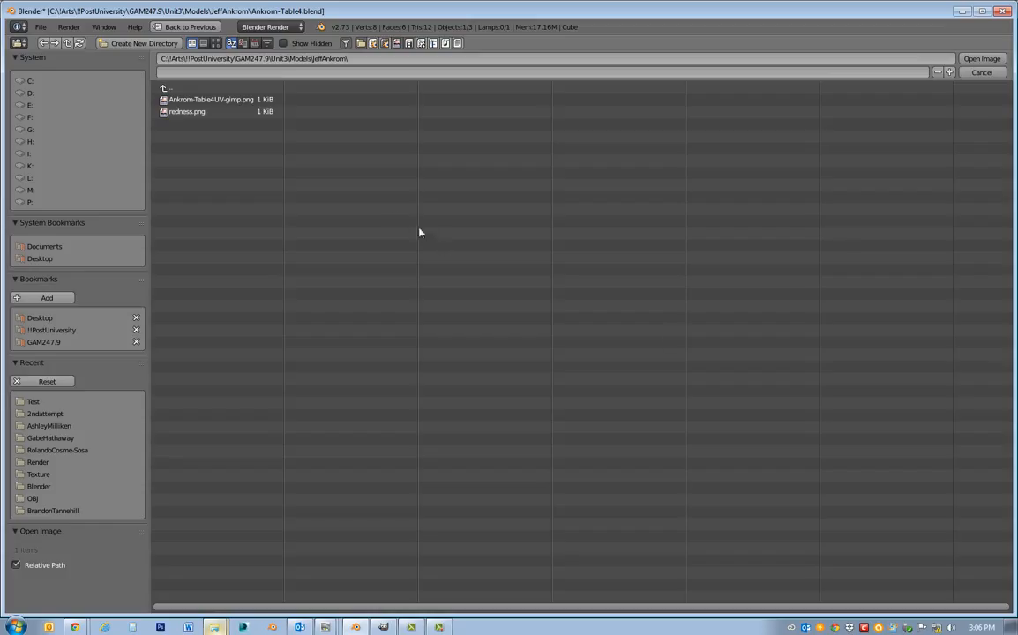
{"action": "left_click", "coordinate": [39, 317]}
{"action": "left_click", "coordinate": [177, 463]}
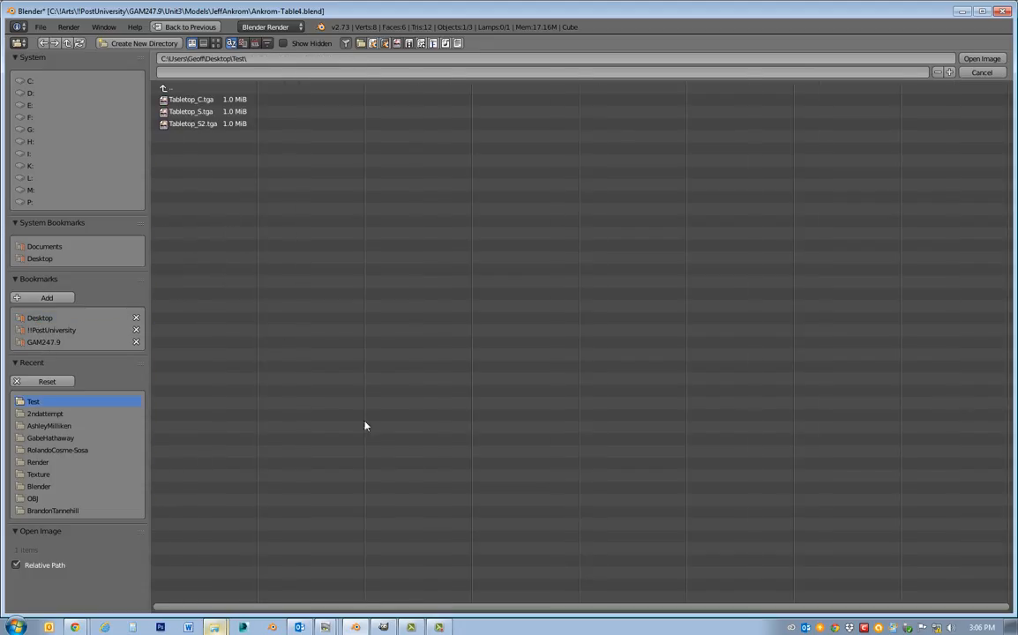
{"action": "left_click", "coordinate": [194, 113]}
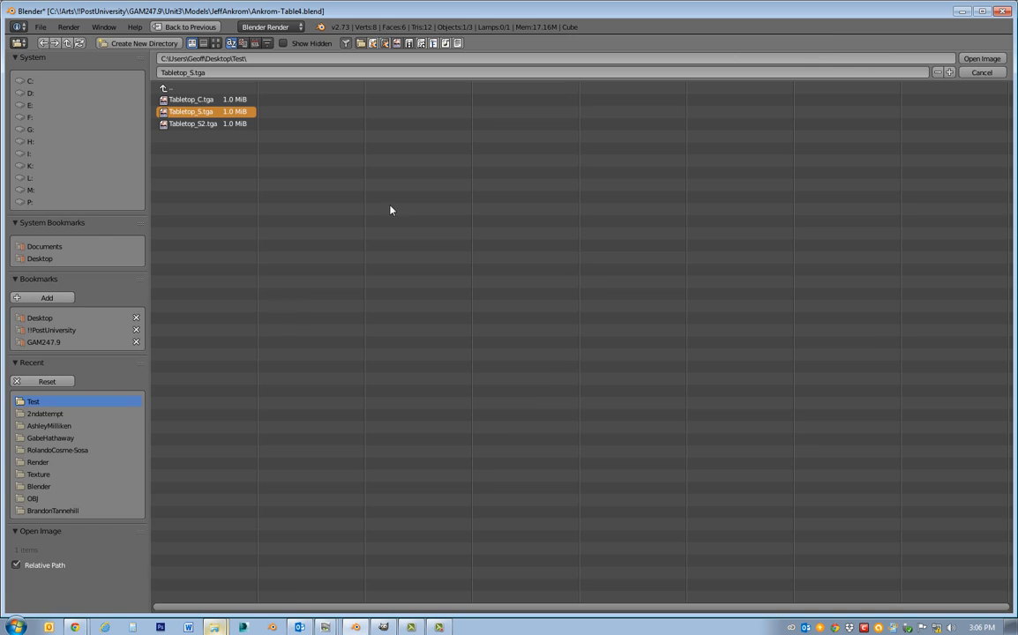
{"action": "key", "text": "Return"}
Turn off the diffuse color influence of the Tabletop_S.tga texture.
{"action": "middle_click_drag", "start_coordinate": [464, 276], "coordinate": [478, 281]}
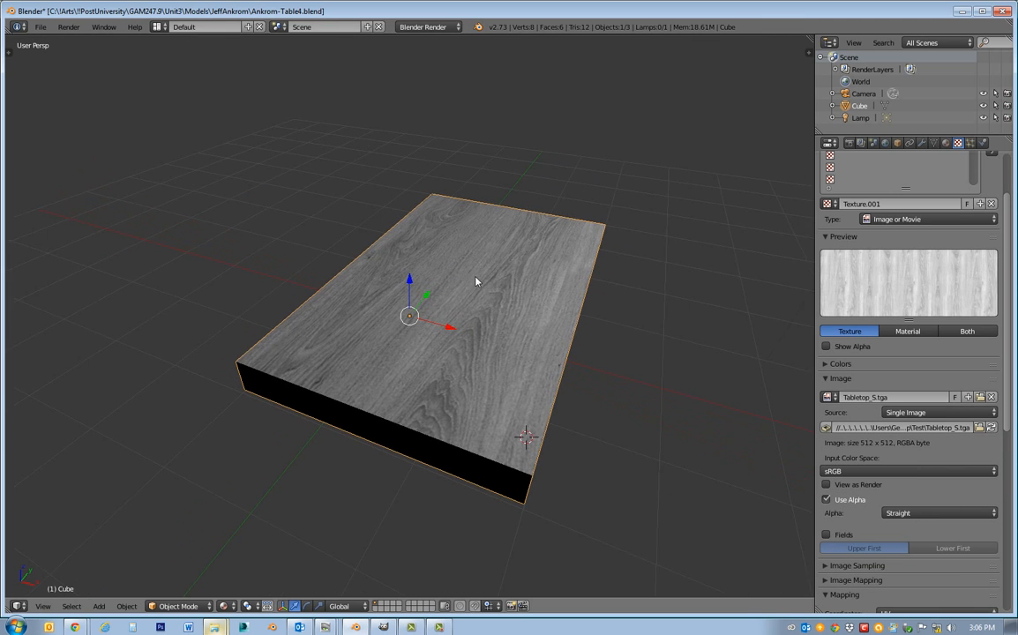
{"action": "left_click", "coordinate": [945, 142]}
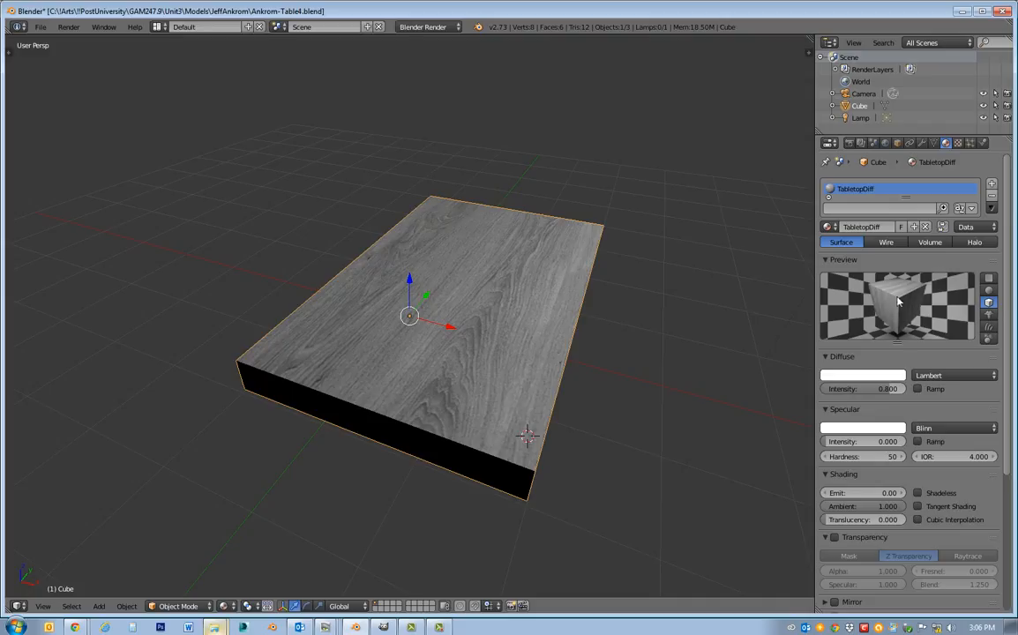
{"action": "left_click", "coordinate": [959, 143]}
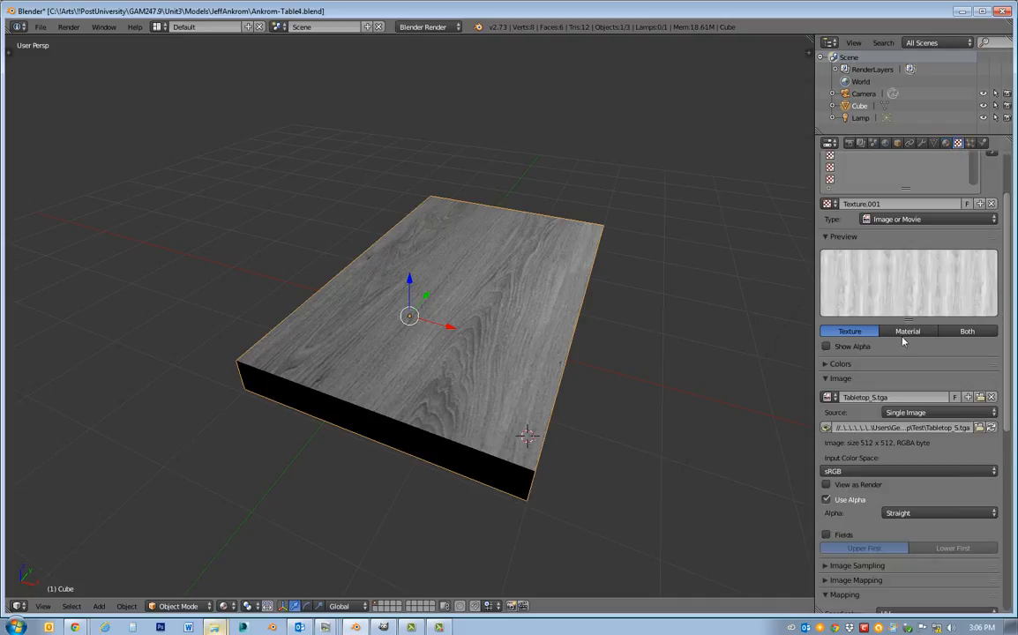
{"action": "scroll", "coordinate": [902, 341], "scroll_direction": "down", "scroll_amount": 2}
{"action": "scroll", "coordinate": [880, 347], "scroll_direction": "down", "scroll_amount": 5}
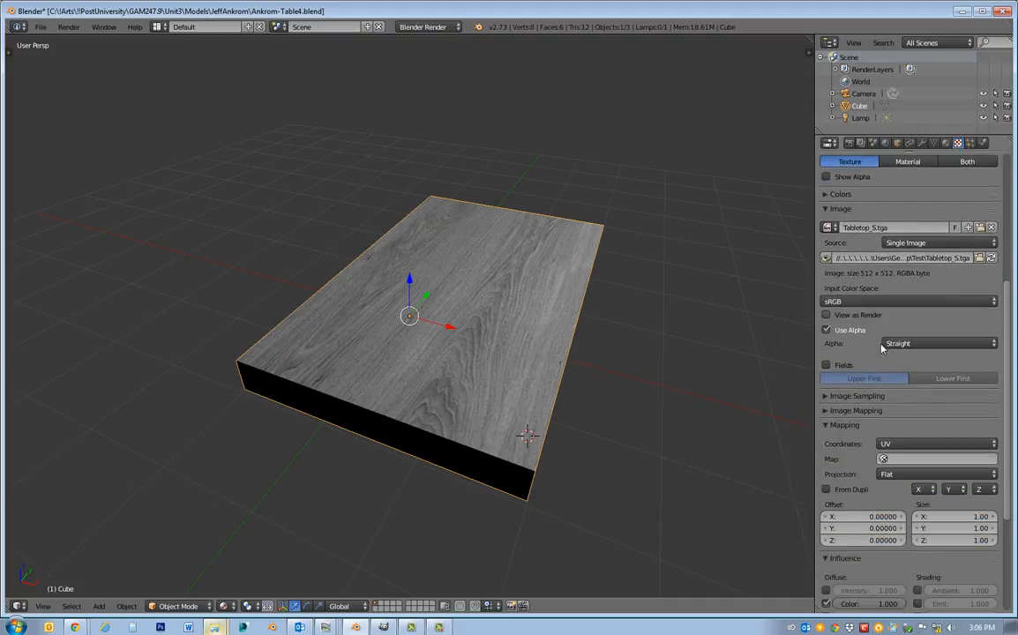
{"action": "scroll", "coordinate": [880, 346], "scroll_direction": "down", "scroll_amount": 1}
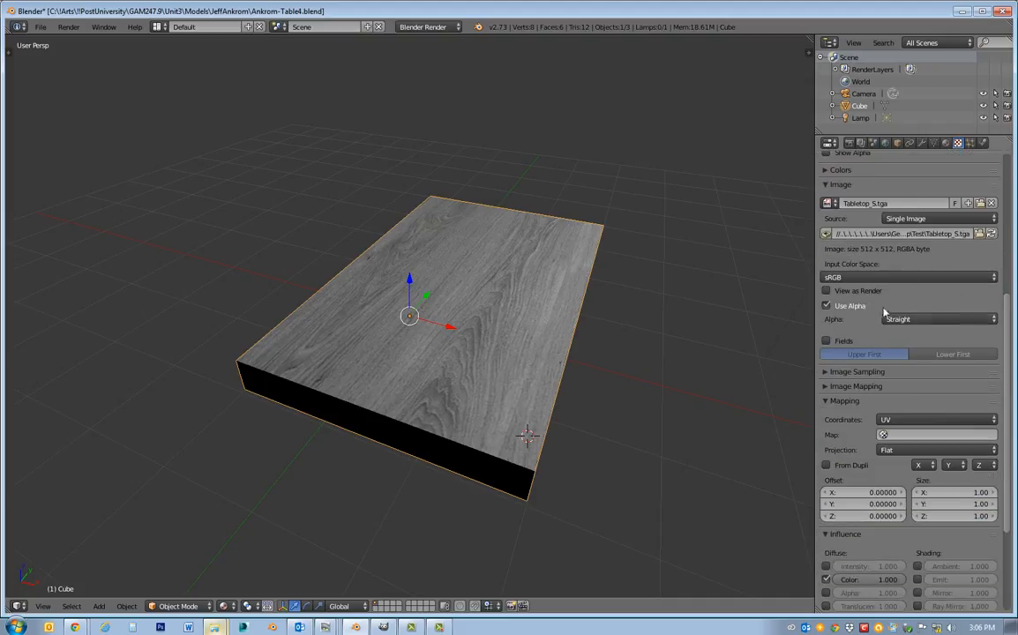
{"action": "scroll", "coordinate": [959, 367], "scroll_direction": "down", "scroll_amount": 3}
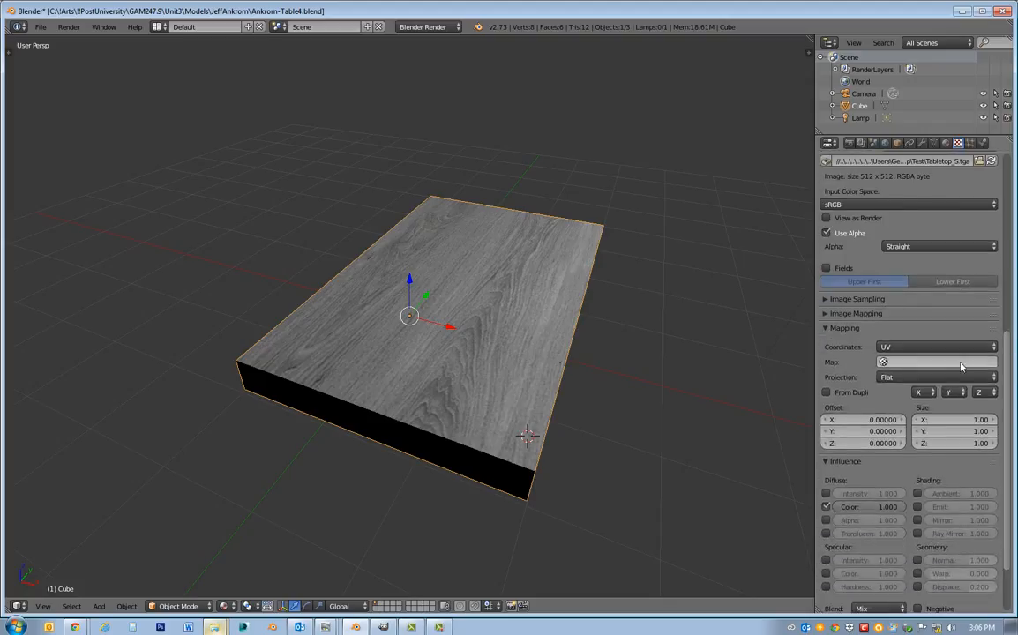
{"action": "scroll", "coordinate": [961, 367], "scroll_direction": "down", "scroll_amount": 2}
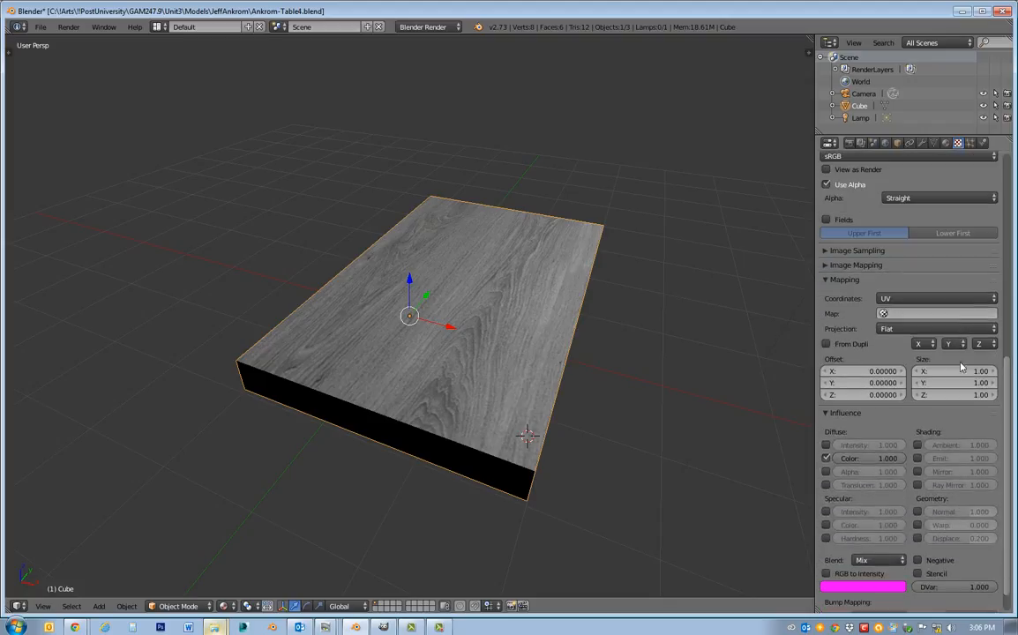
{"action": "left_click", "coordinate": [826, 458]}
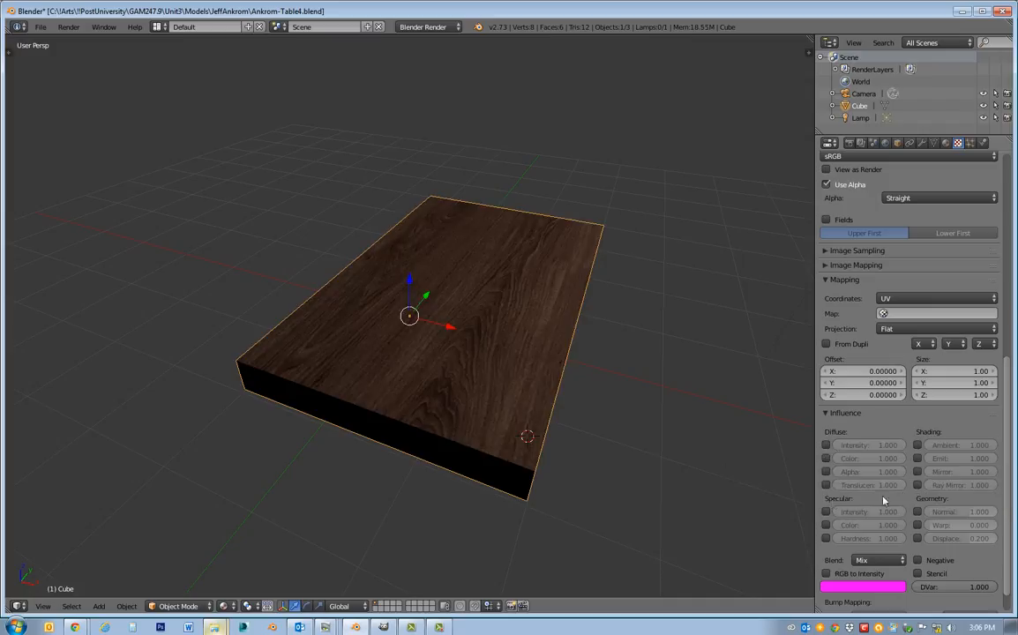
Turn on the specular color and specular intensity influences for the Tabletop_S.tga texture.
{"action": "scroll", "coordinate": [900, 291], "scroll_direction": "up", "scroll_amount": 8}
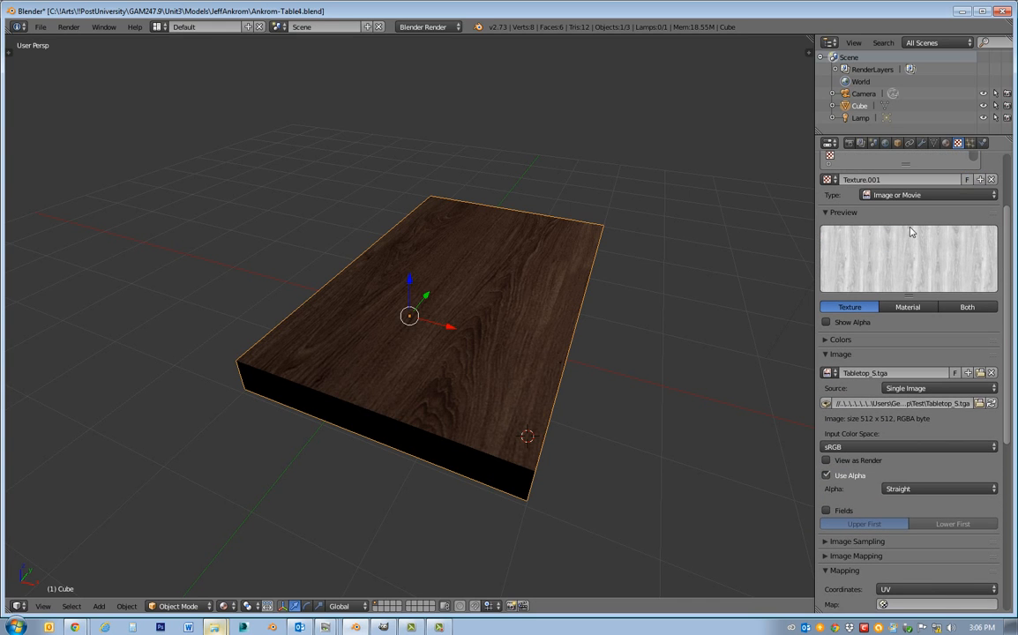
{"action": "scroll", "coordinate": [903, 479], "scroll_direction": "down", "scroll_amount": 3}
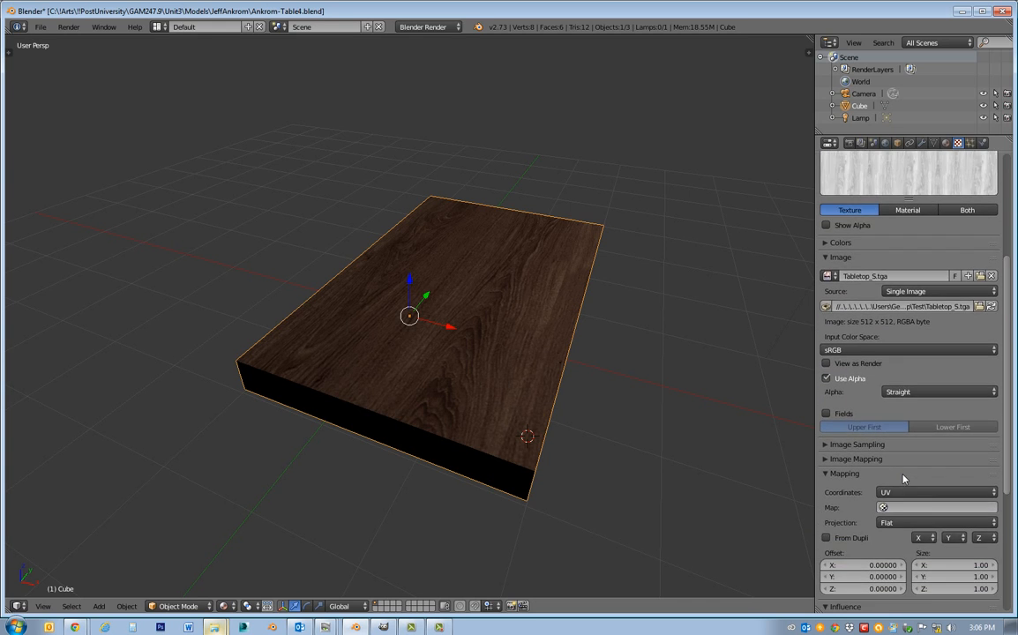
{"action": "scroll", "coordinate": [903, 479], "scroll_direction": "down", "scroll_amount": 7}
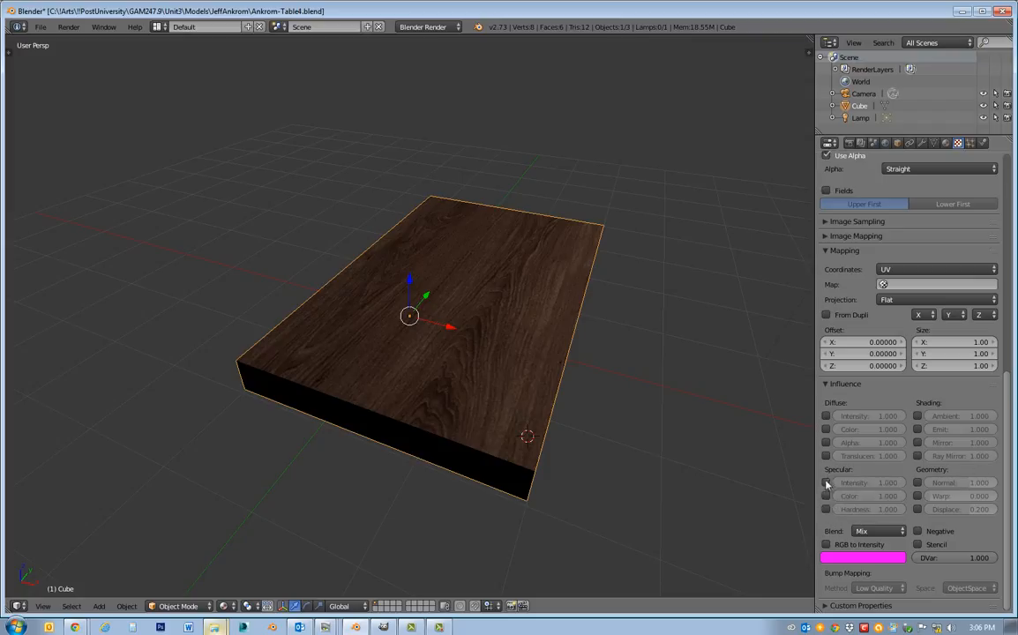
{"action": "left_click", "coordinate": [826, 497]}
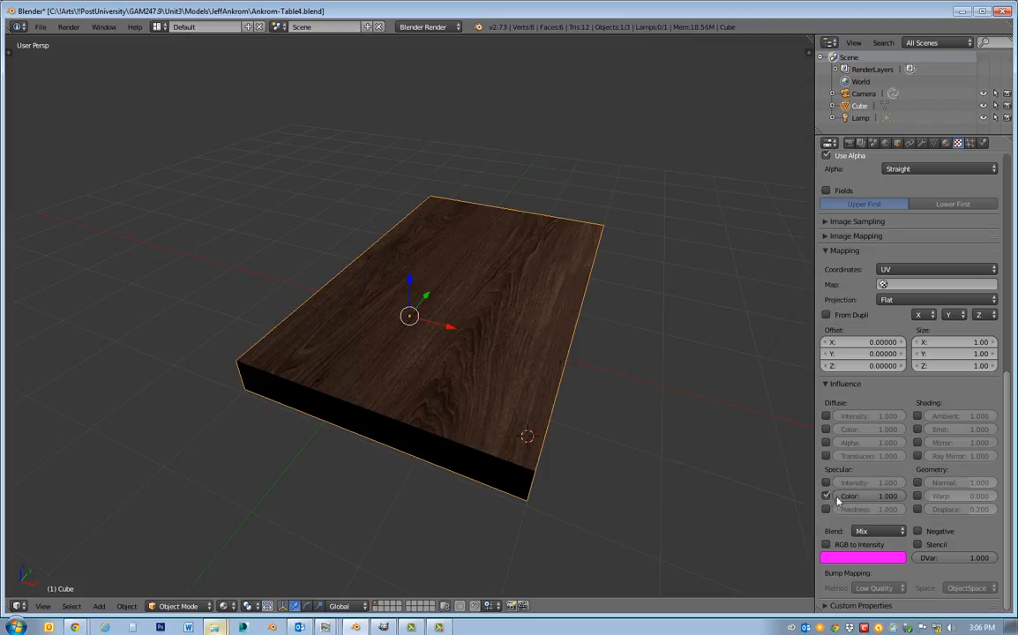
{"action": "left_click", "coordinate": [827, 482]}
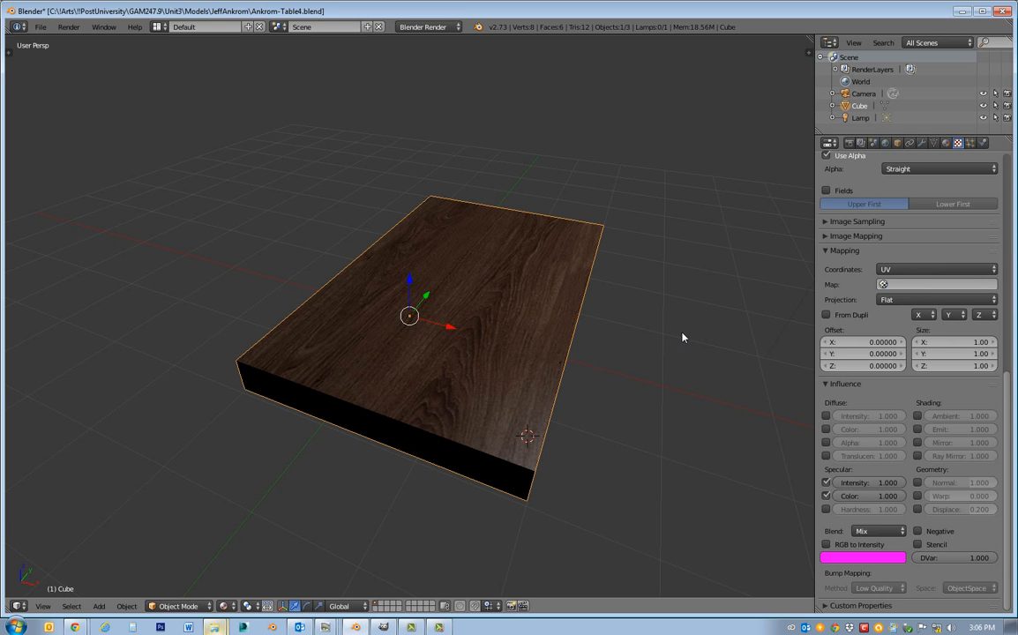
Move the lamp along the X axis until it is above the tabletop, and inspect the specular highlight across the wood grain.
{"action": "middle_click_drag", "start_coordinate": [661, 344], "coordinate": [573, 398]}
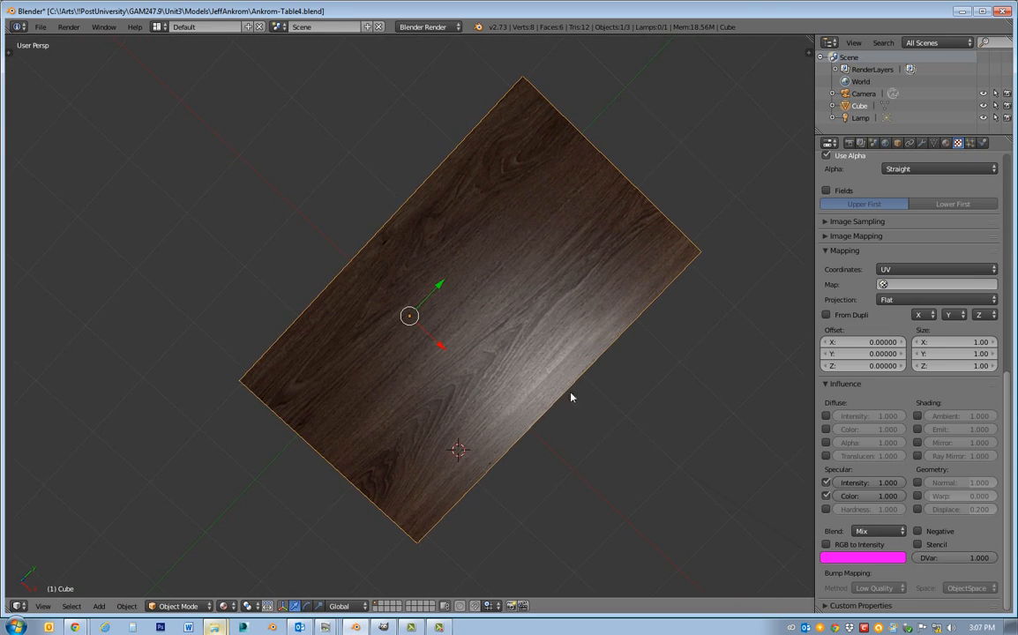
{"action": "middle_click_drag", "start_coordinate": [619, 460], "coordinate": [600, 404]}
{"action": "scroll", "coordinate": [655, 400], "scroll_direction": "down", "scroll_amount": 3}
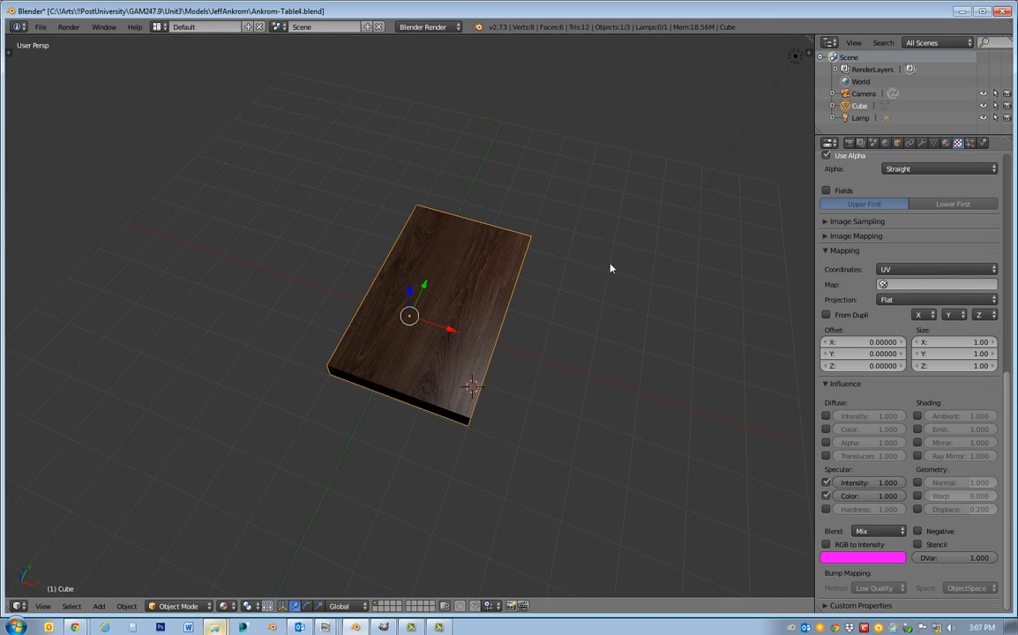
{"action": "middle_click_drag", "start_coordinate": [607, 257], "coordinate": [738, 332]}
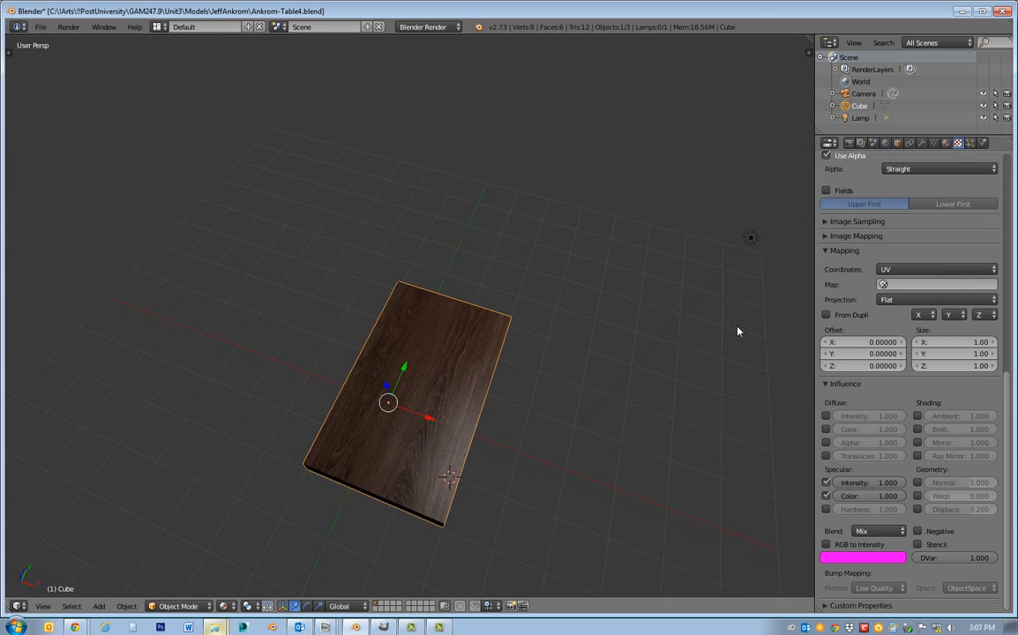
{"action": "right_click", "coordinate": [750, 239]}
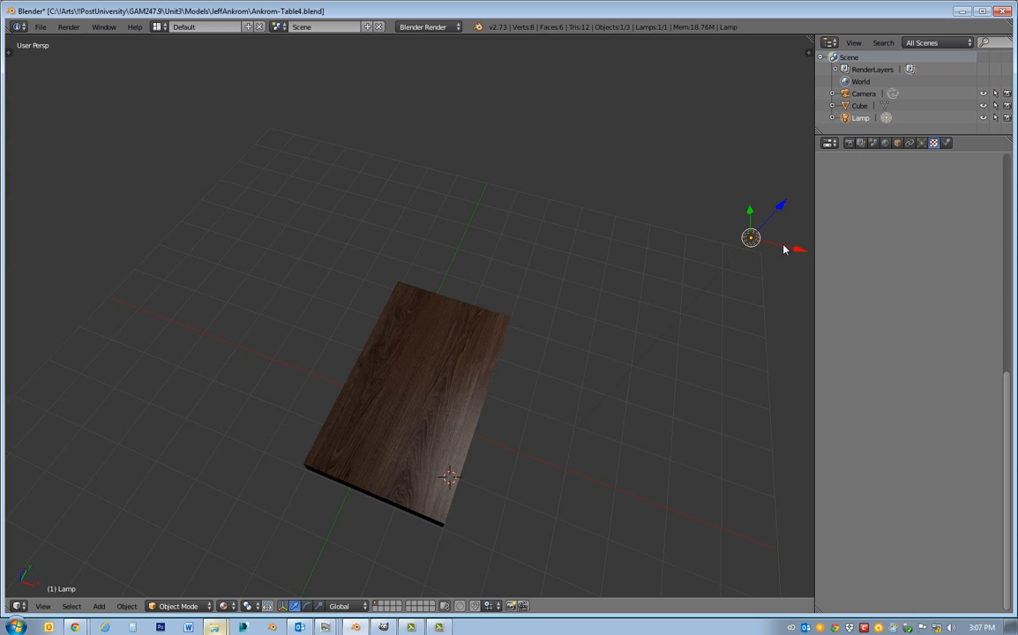
{"action": "key", "text": "g"}
{"action": "key", "text": "x"}
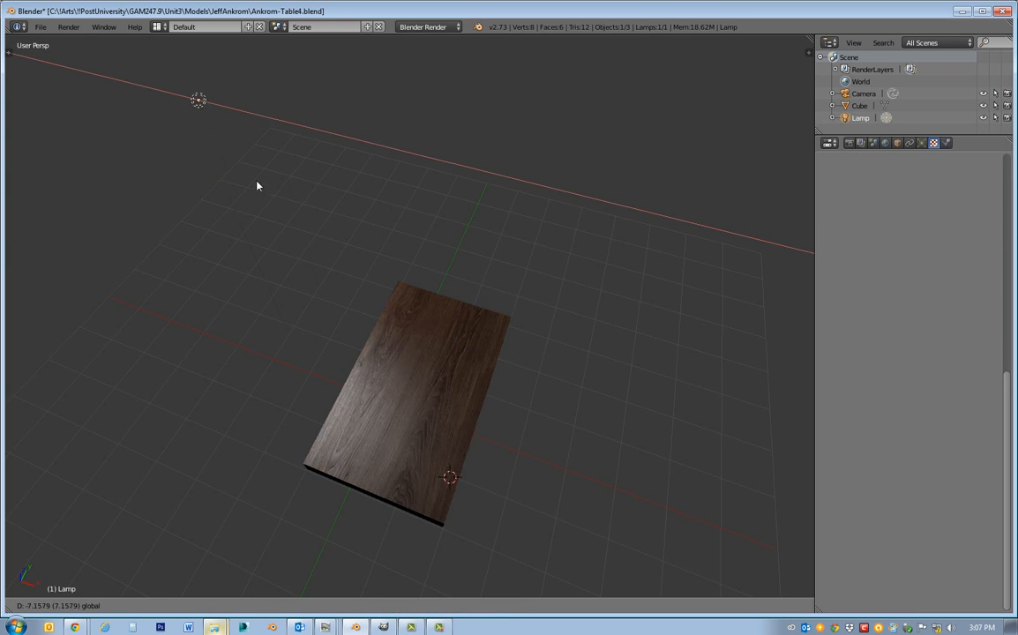
{"action": "left_click", "coordinate": [427, 209]}
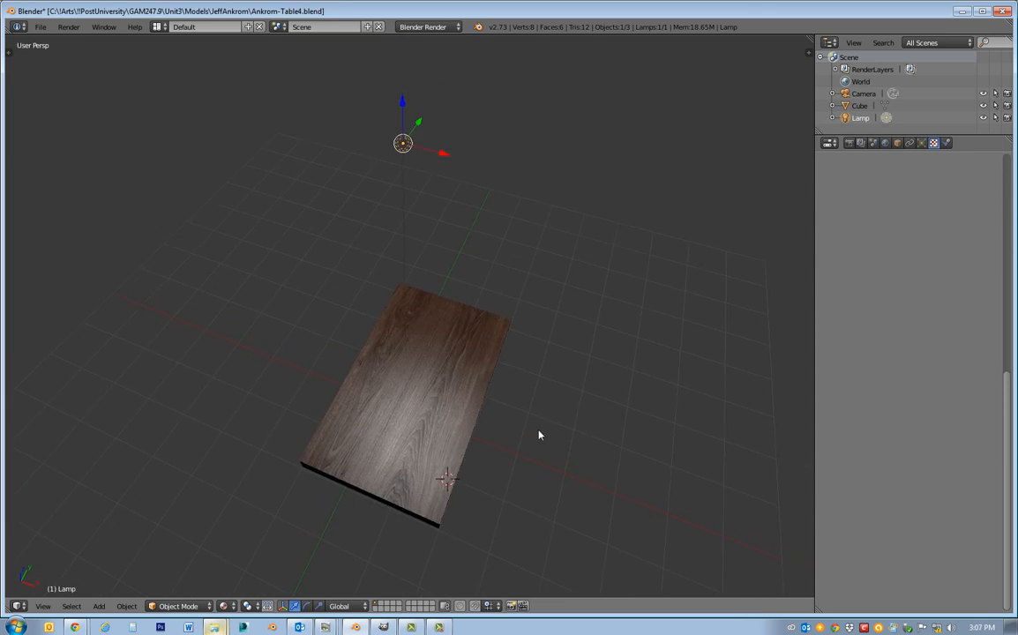
{"action": "scroll", "coordinate": [527, 440], "scroll_direction": "up", "scroll_amount": 4}
{"action": "scroll", "coordinate": [616, 510], "scroll_direction": "down", "scroll_amount": 1}
{"action": "middle_click_drag", "start_coordinate": [616, 510], "coordinate": [570, 547]}
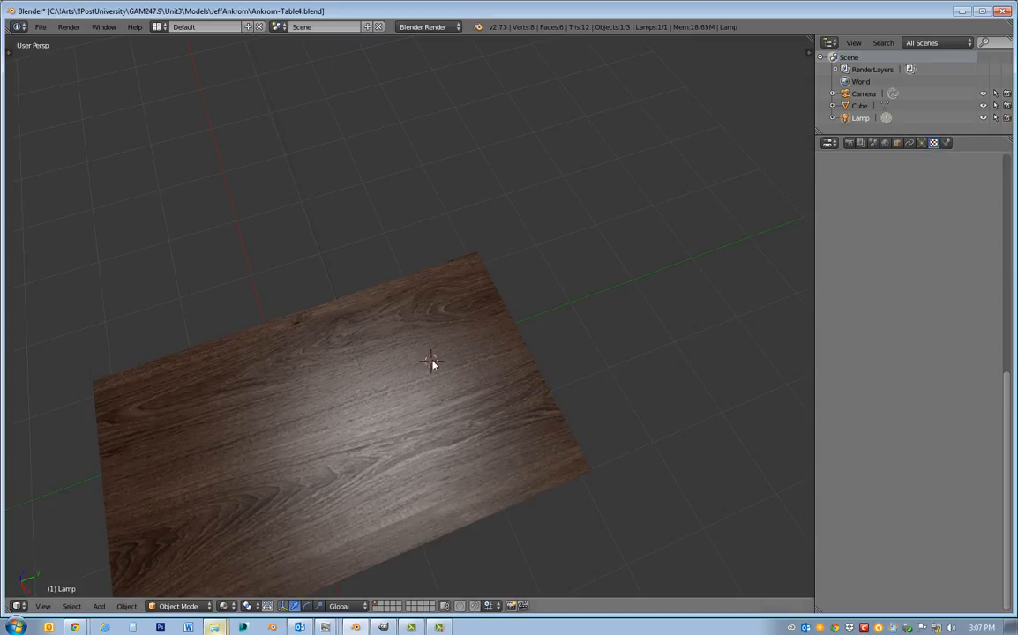
Select the tabletop again and add a new texture in its material's third texture slot.
{"action": "right_click", "coordinate": [270, 416]}
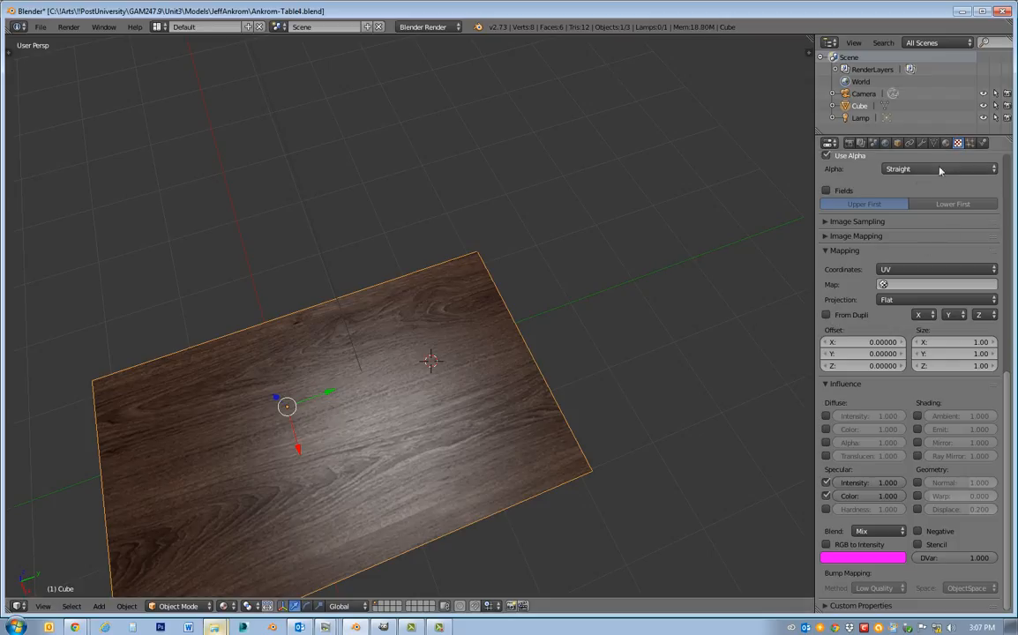
{"action": "scroll", "coordinate": [940, 336], "scroll_direction": "up", "scroll_amount": 8}
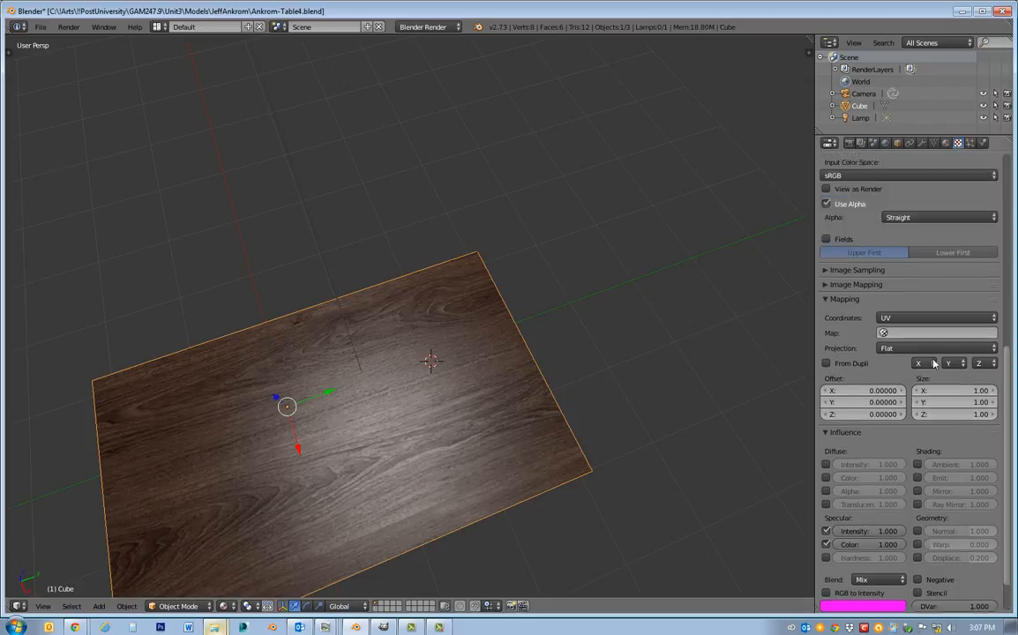
{"action": "scroll", "coordinate": [933, 363], "scroll_direction": "up", "scroll_amount": 4}
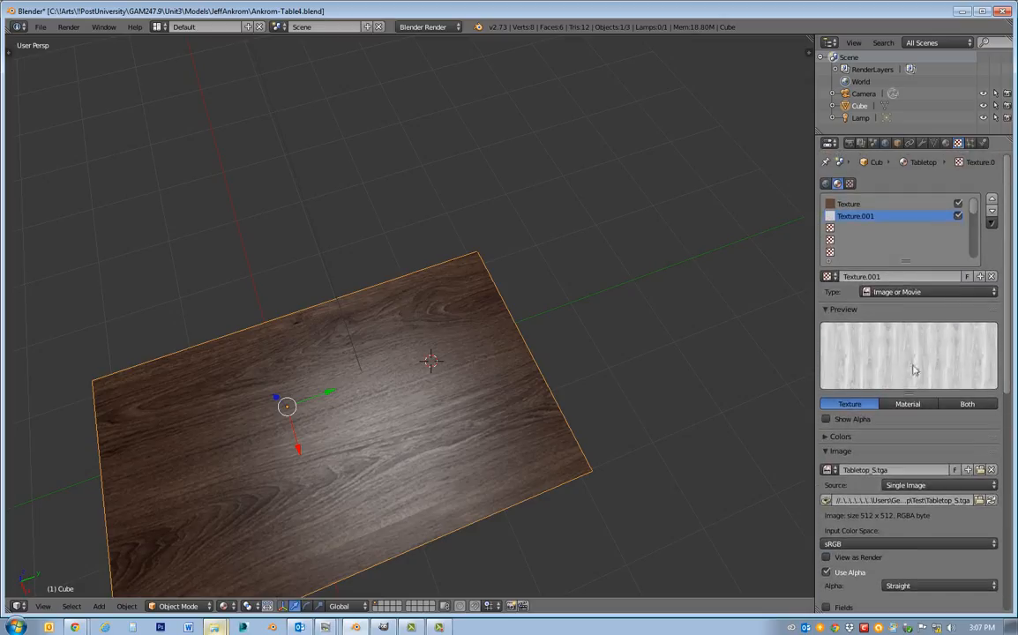
{"action": "left_click", "coordinate": [834, 229]}
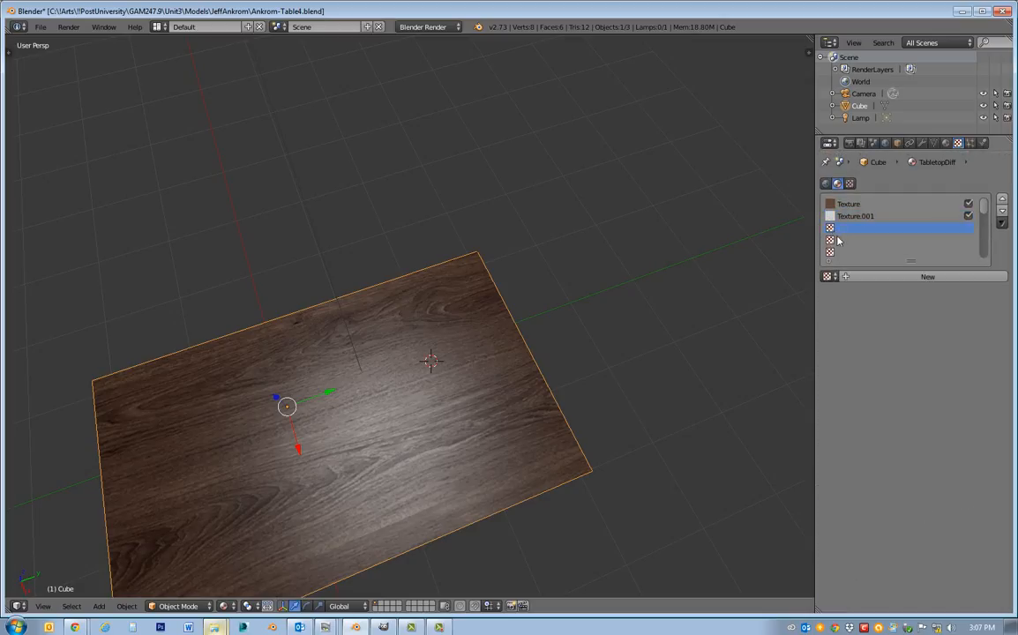
{"action": "left_click", "coordinate": [914, 276]}
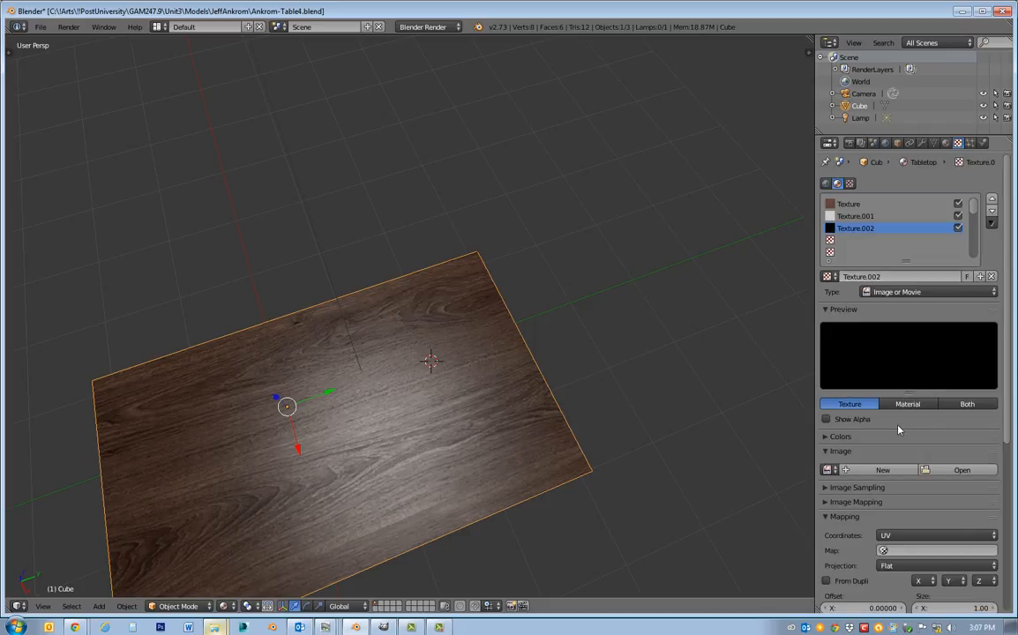
Load Tabletop_S2.tga from the Test folder on the Desktop as the image of the third texture slot.
{"action": "left_click", "coordinate": [962, 469]}
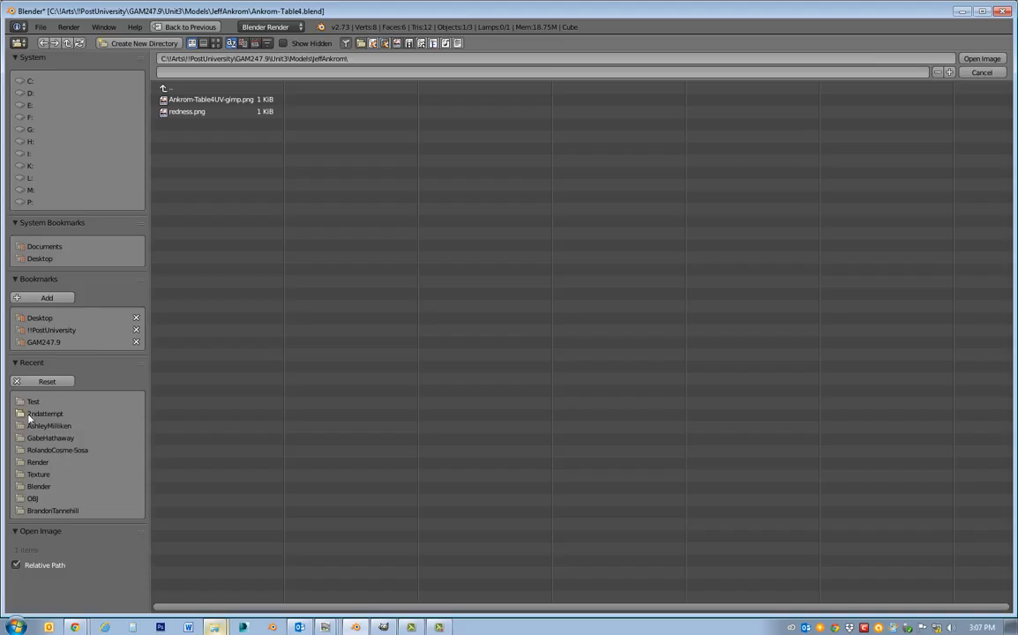
{"action": "left_click", "coordinate": [40, 320]}
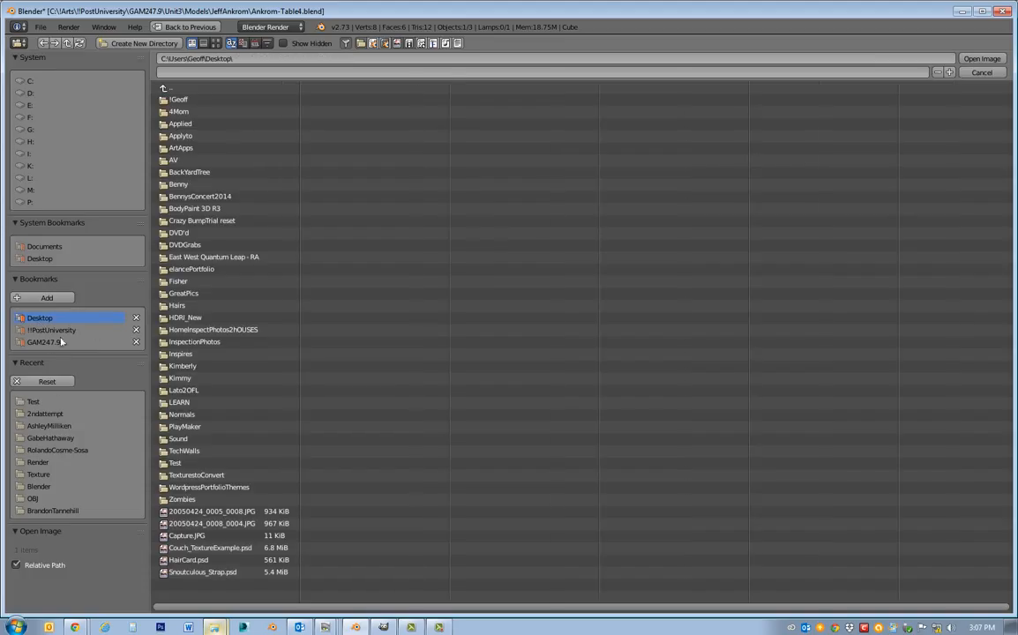
{"action": "left_click", "coordinate": [176, 464]}
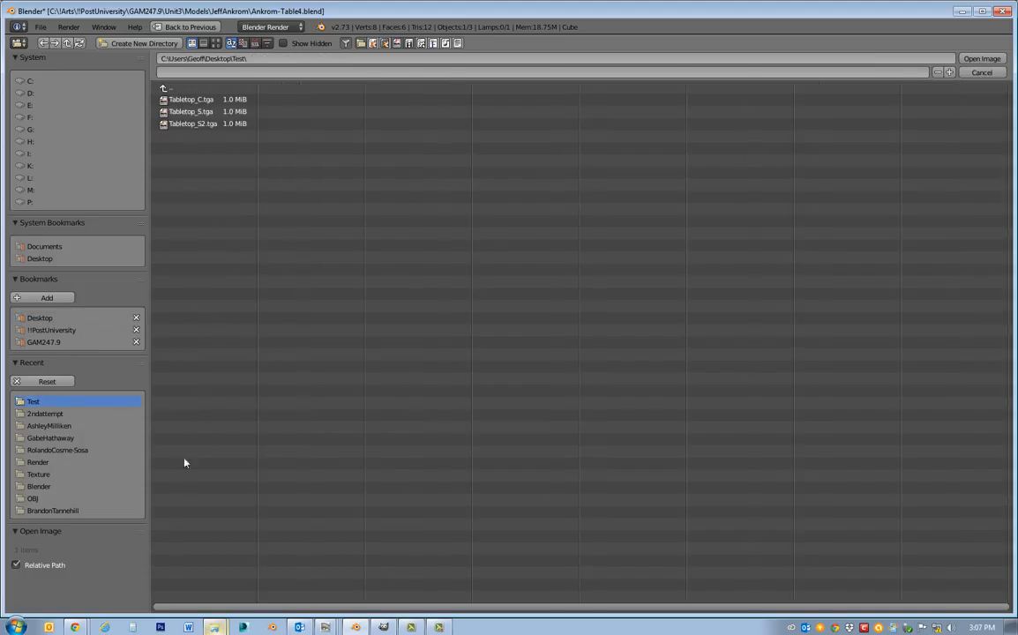
{"action": "left_click", "coordinate": [191, 124]}
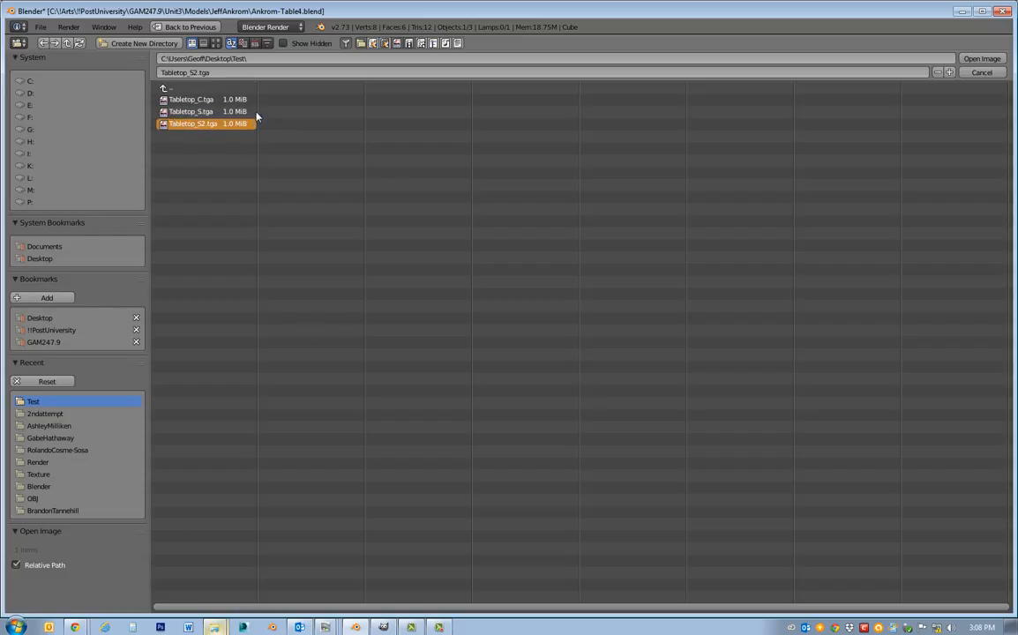
{"action": "key", "text": "Return"}
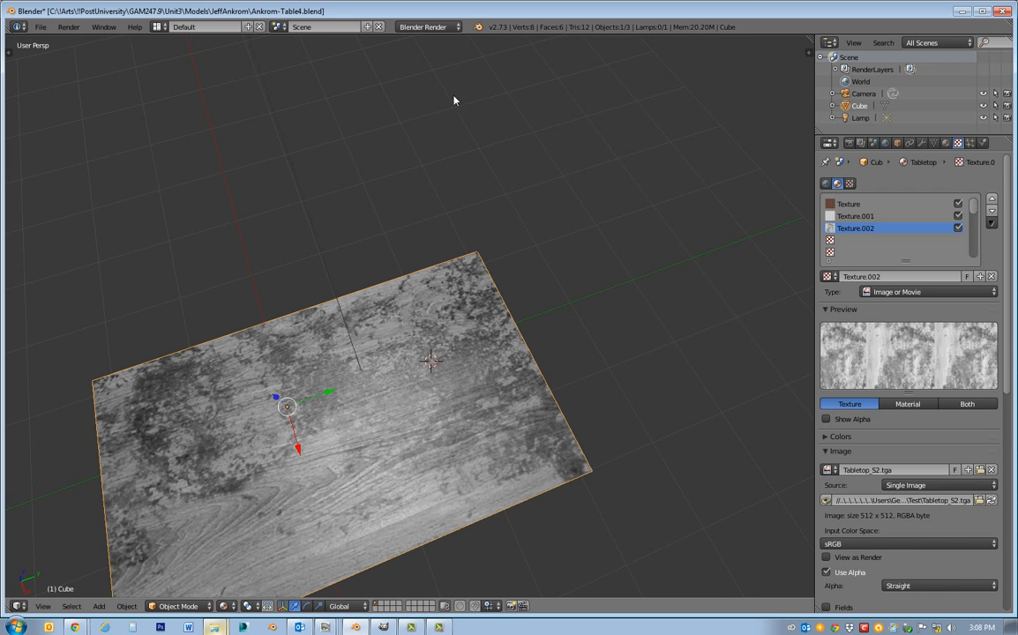
Switch the Tabletop_S2.tga texture's influence from diffuse color to specular color and specular intensity.
{"action": "middle_click_drag", "start_coordinate": [628, 386], "coordinate": [318, 389]}
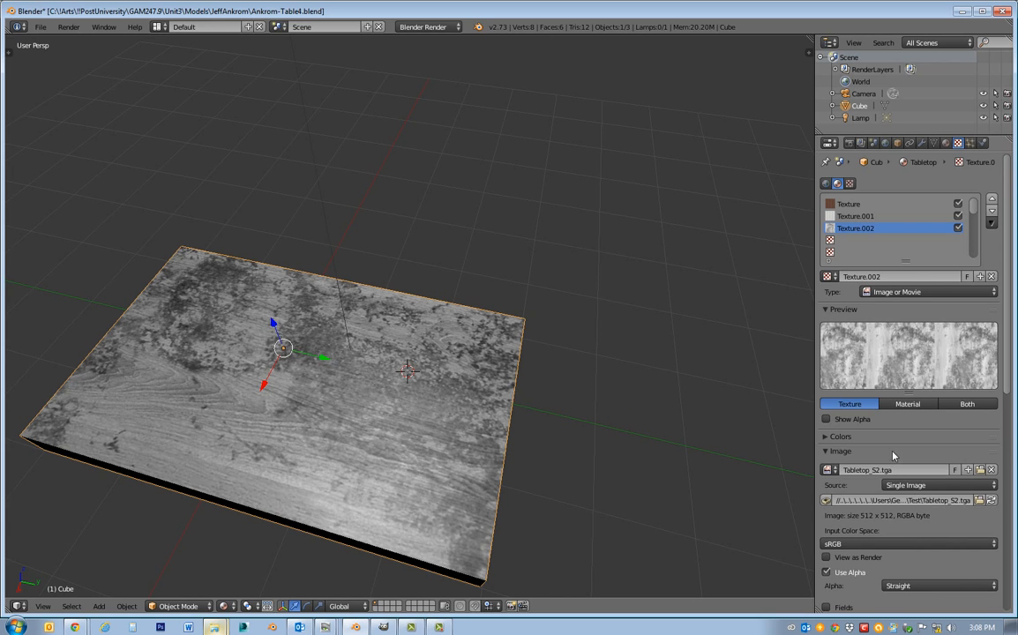
{"action": "scroll", "coordinate": [898, 452], "scroll_direction": "down", "scroll_amount": 2}
{"action": "scroll", "coordinate": [898, 452], "scroll_direction": "down", "scroll_amount": 10}
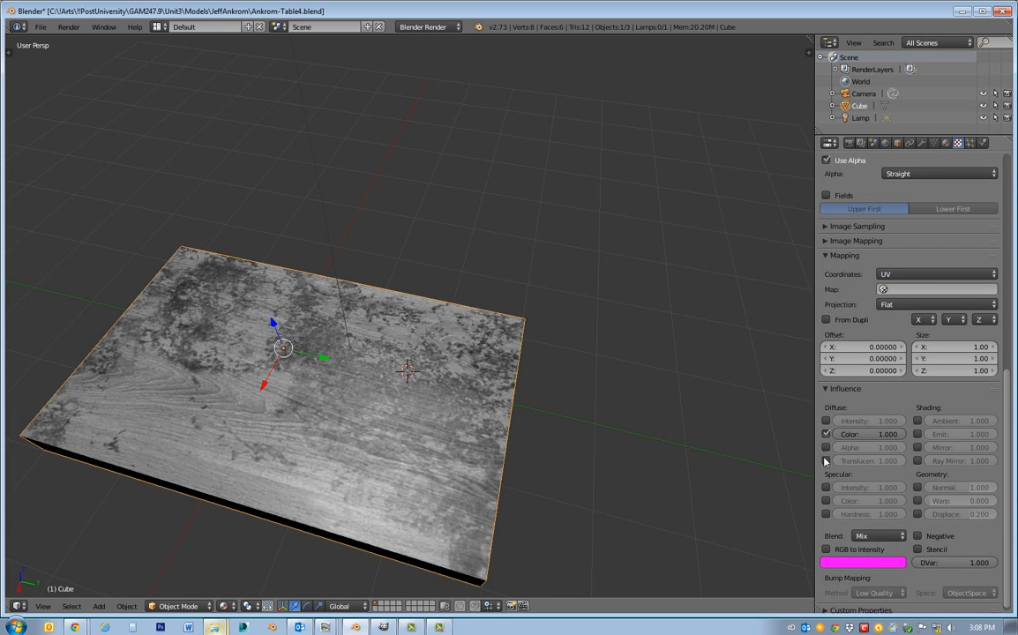
{"action": "left_click", "coordinate": [826, 434]}
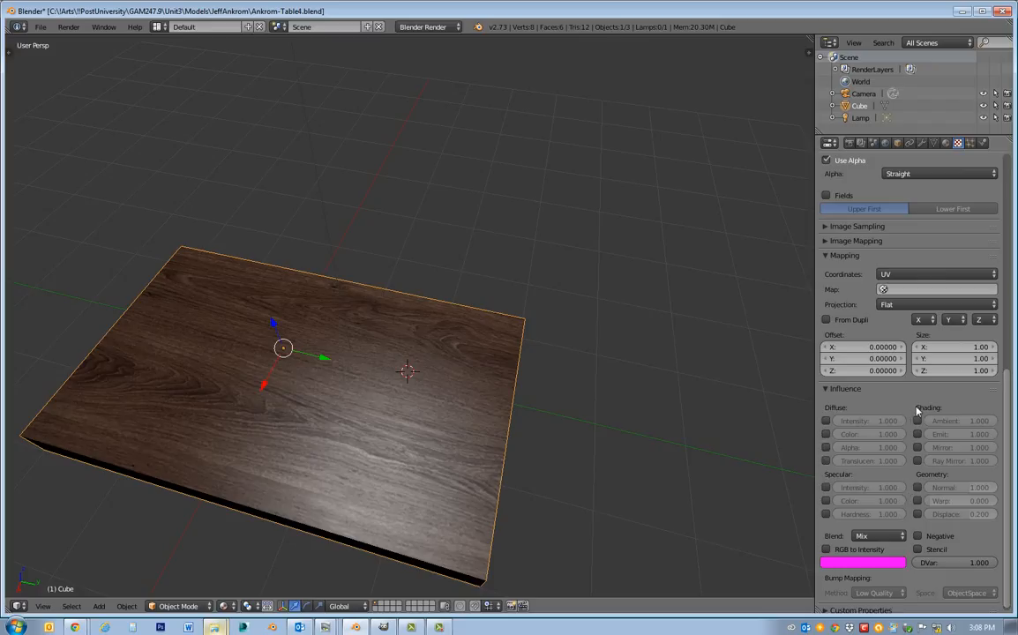
{"action": "left_click", "coordinate": [827, 501]}
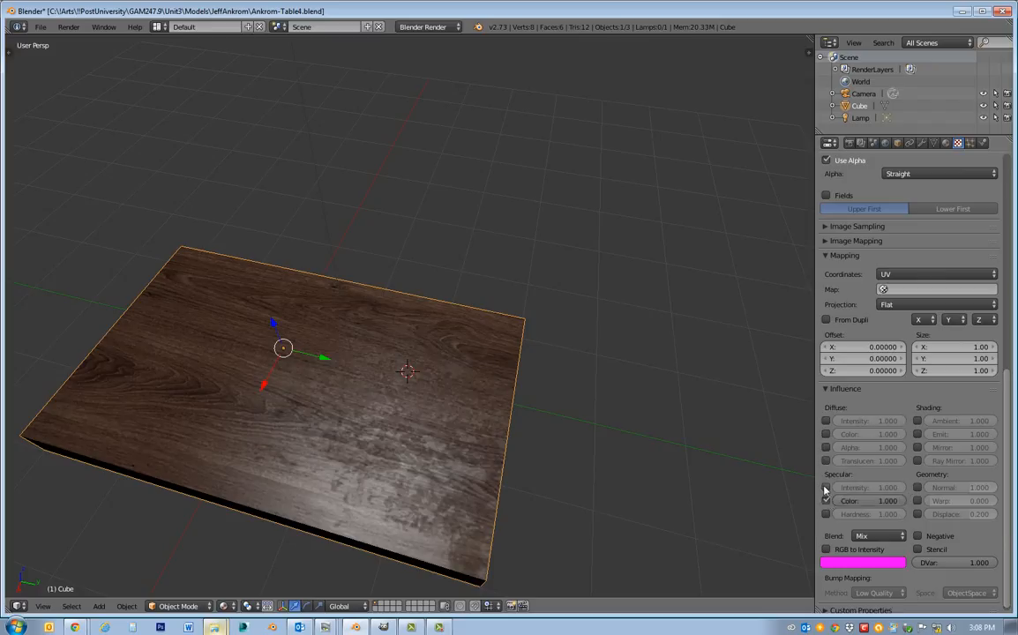
{"action": "left_click", "coordinate": [826, 488]}
Turn off the specular intensity and specular color influences of the Tabletop_S.tga texture, and inspect the tabletop's highlights from another angle.
{"action": "scroll", "coordinate": [902, 352], "scroll_direction": "up", "scroll_amount": 2}
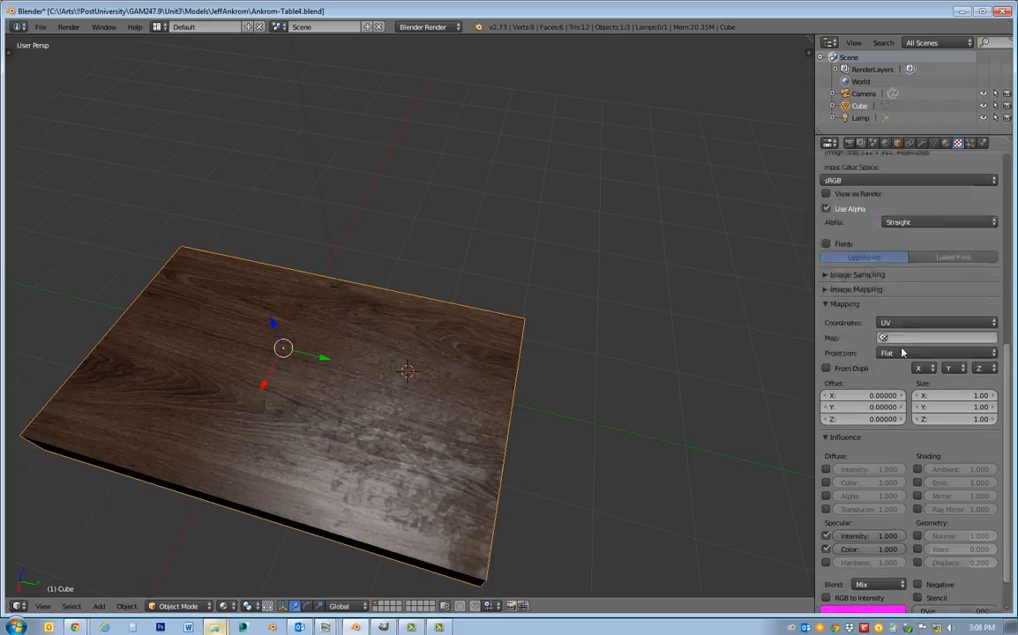
{"action": "scroll", "coordinate": [901, 352], "scroll_direction": "up", "scroll_amount": 15}
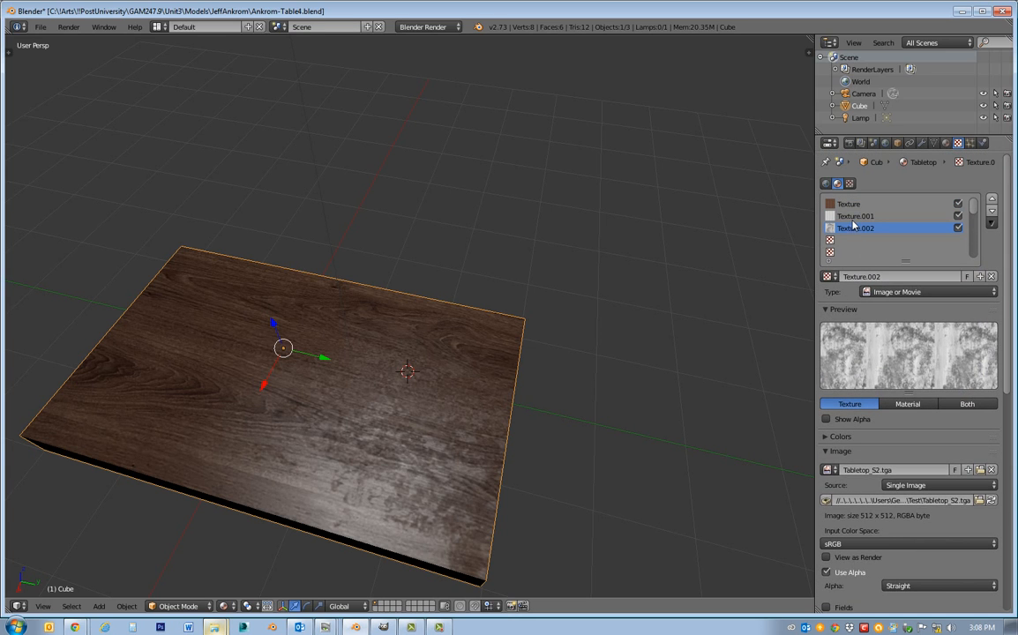
{"action": "left_click", "coordinate": [854, 217]}
{"action": "scroll", "coordinate": [922, 481], "scroll_direction": "down", "scroll_amount": 9}
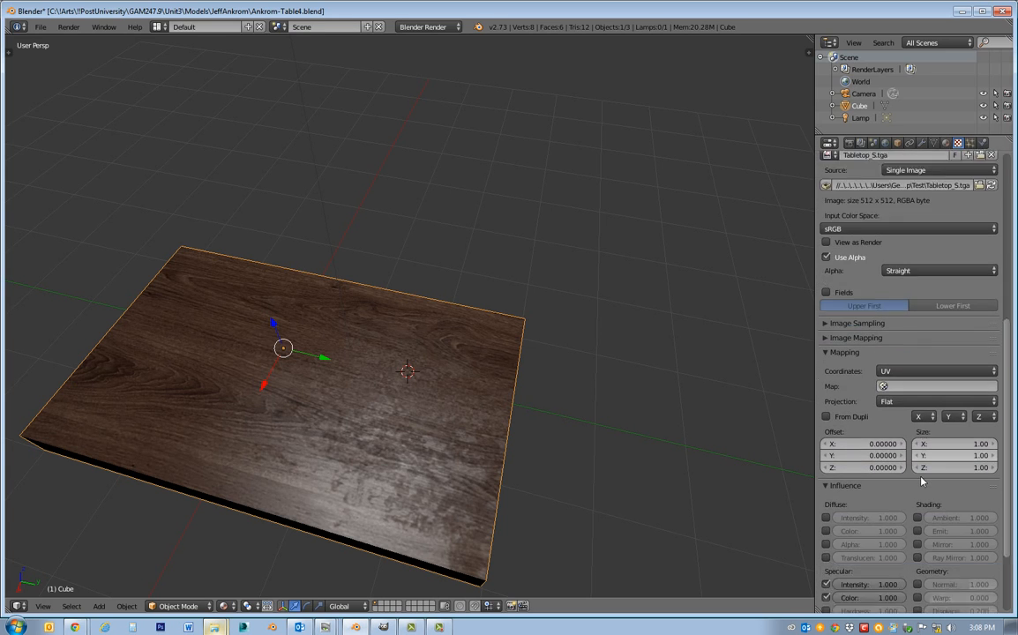
{"action": "scroll", "coordinate": [922, 480], "scroll_direction": "down", "scroll_amount": 3}
{"action": "left_click", "coordinate": [825, 483]}
{"action": "left_click", "coordinate": [826, 495]}
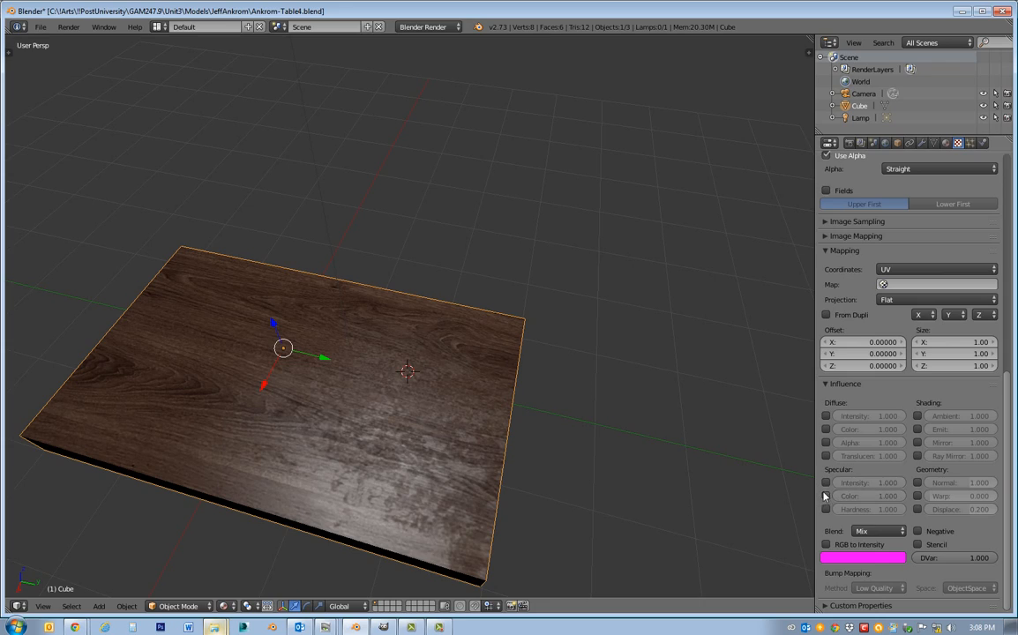
{"action": "middle_click_drag", "start_coordinate": [634, 336], "coordinate": [3, 358]}
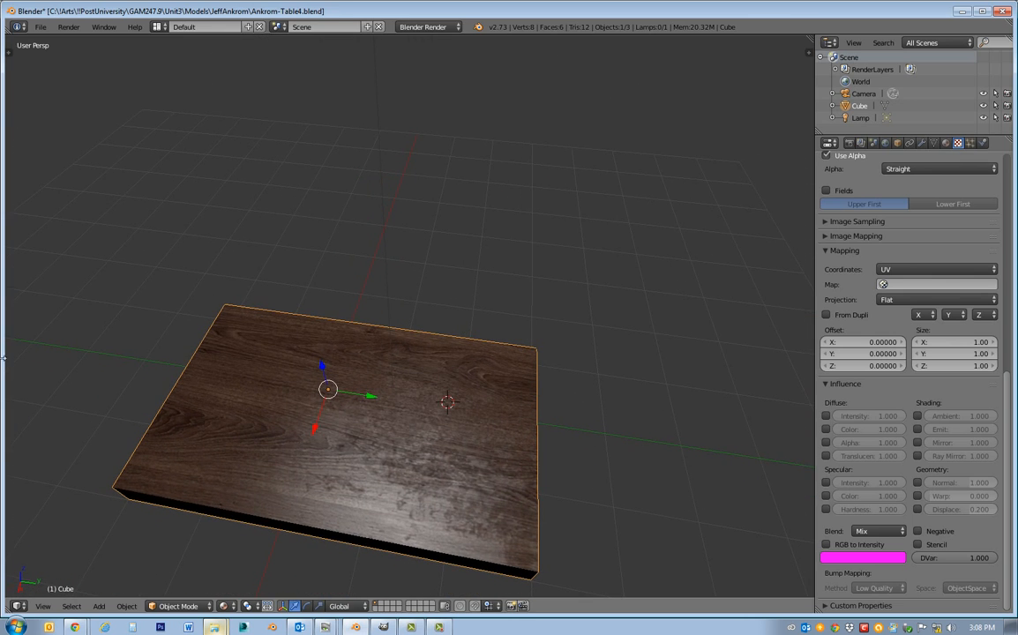
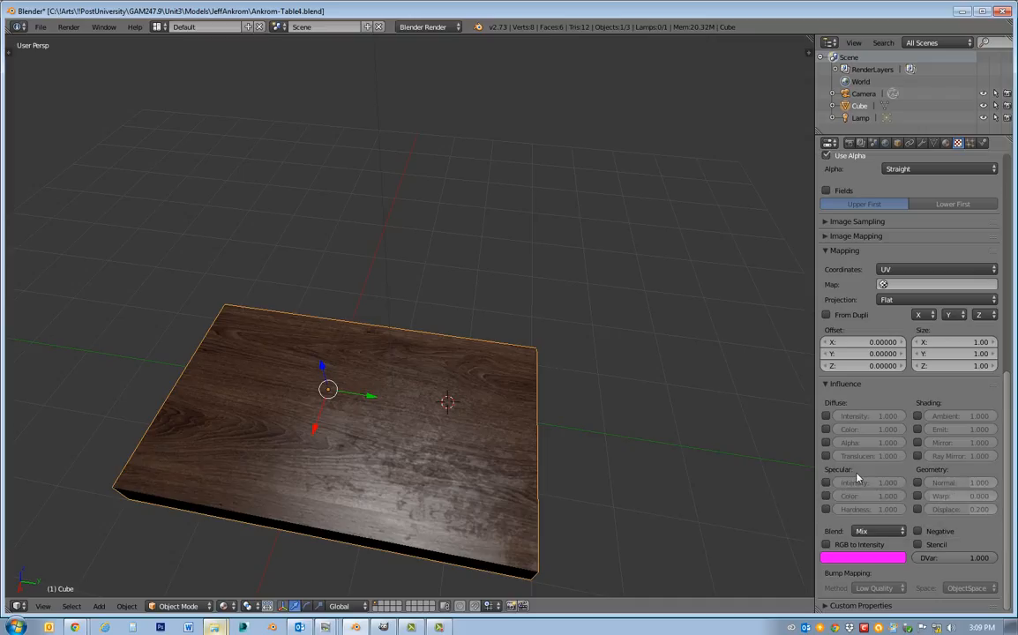
Turn on the normal influence of the Tabletop_S.tga texture and inspect the tabletop's surface relief.
{"action": "scroll", "coordinate": [922, 254], "scroll_direction": "up", "scroll_amount": 2}
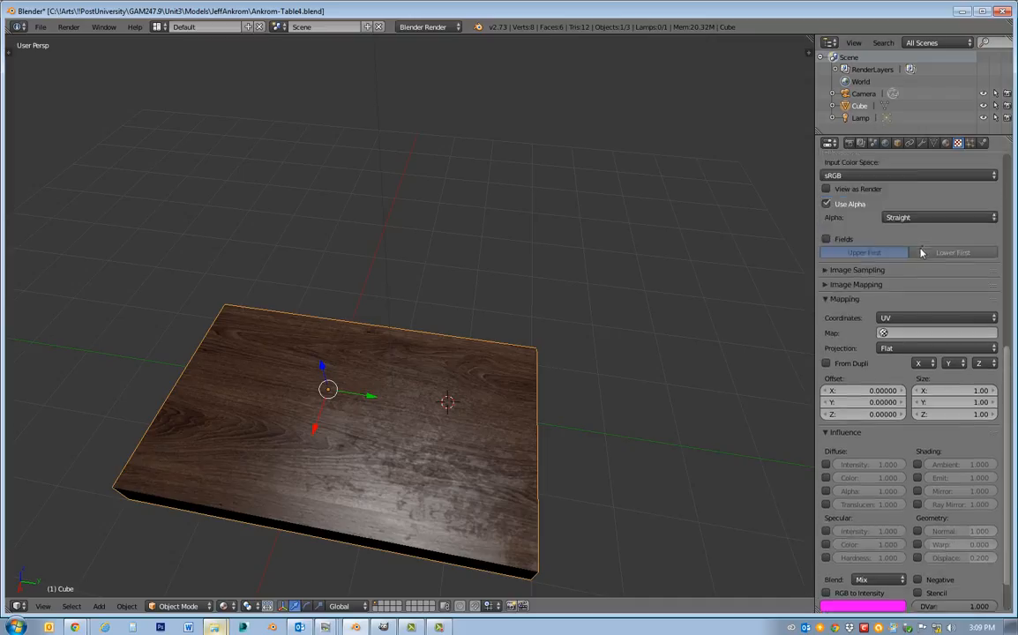
{"action": "scroll", "coordinate": [922, 253], "scroll_direction": "up", "scroll_amount": 8}
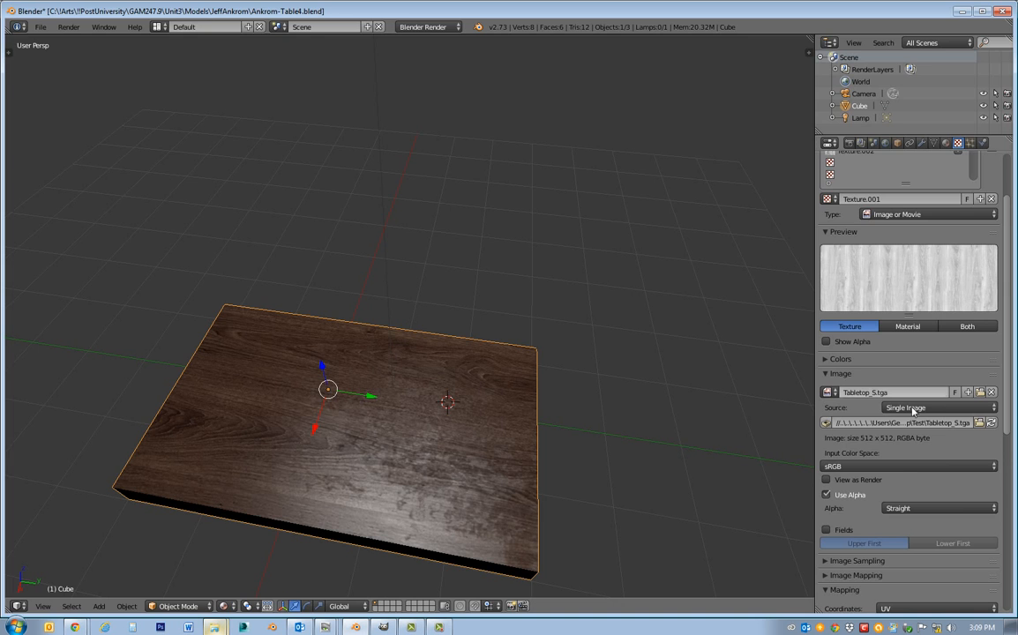
{"action": "scroll", "coordinate": [913, 409], "scroll_direction": "down", "scroll_amount": 10}
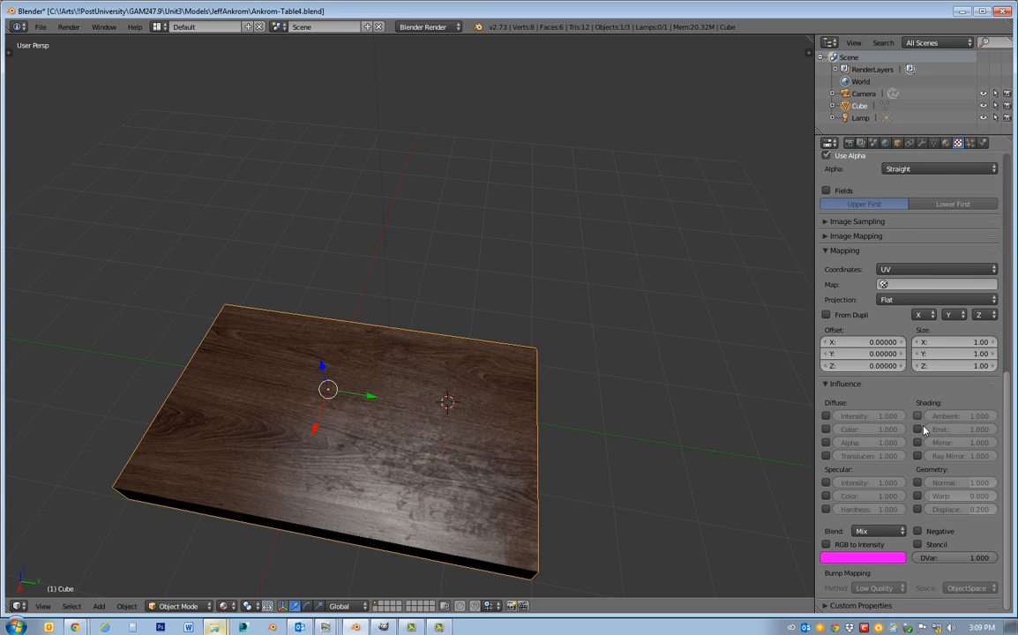
{"action": "left_click", "coordinate": [916, 483]}
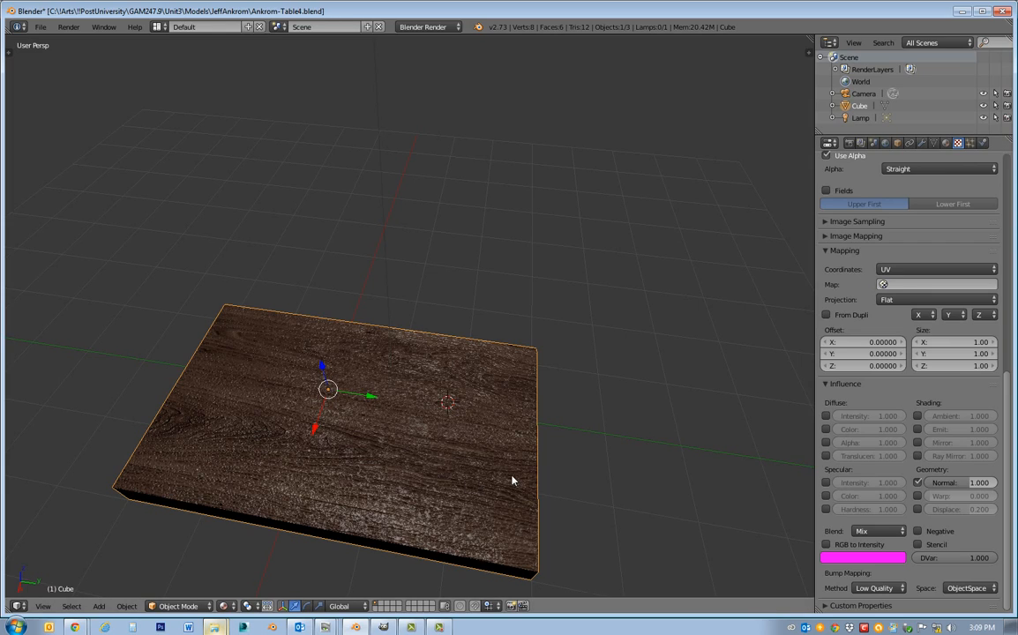
{"action": "middle_click_drag", "start_coordinate": [512, 479], "coordinate": [532, 500]}
{"action": "scroll", "coordinate": [491, 486], "scroll_direction": "down", "scroll_amount": 2}
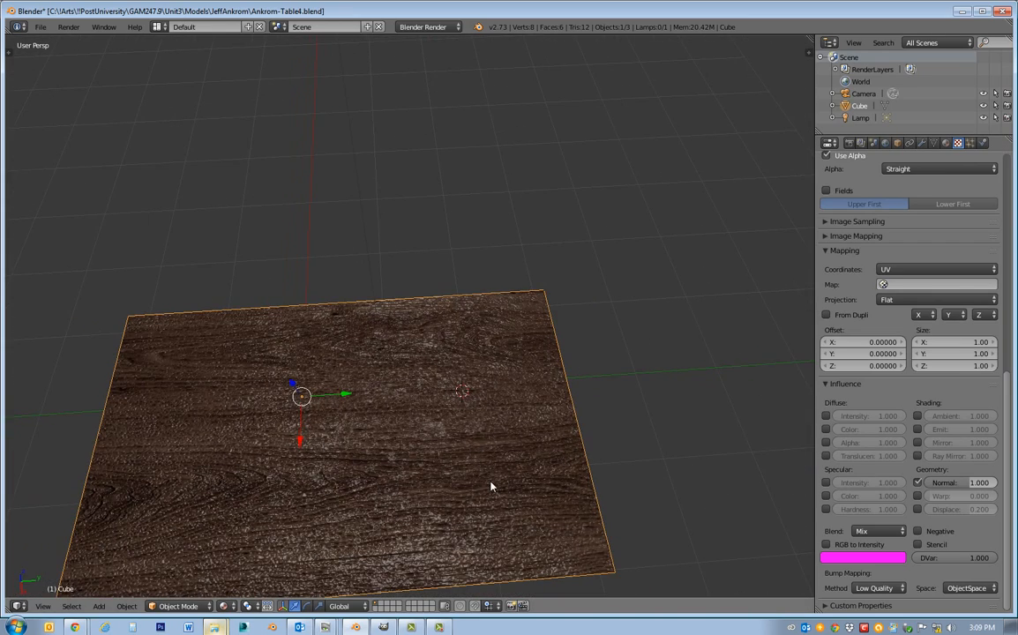
Set the Tabletop_S.tga texture's normal influence to -0.239 and inspect the tabletop's grain from other angles.
{"action": "mouse_move", "coordinate": [968, 488]}
{"action": "left_mouse_down"}
{"action": "mouse_move", "coordinate": [927, 488]}
{"action": "mouse_move", "coordinate": [941, 488]}
{"action": "left_mouse_up"}
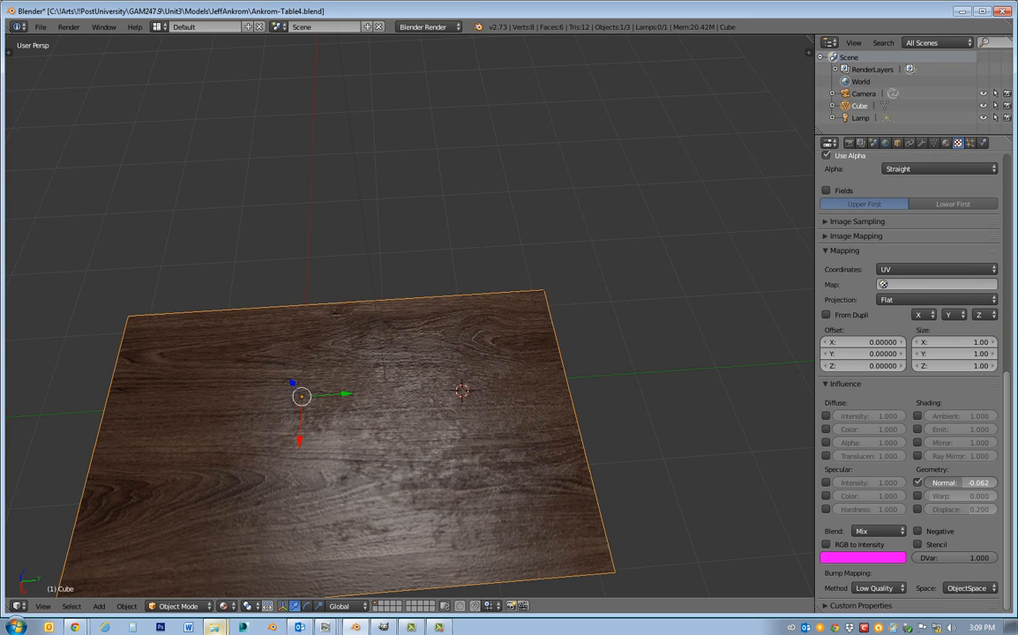
{"action": "scroll", "coordinate": [899, 345], "scroll_direction": "up", "scroll_amount": 12}
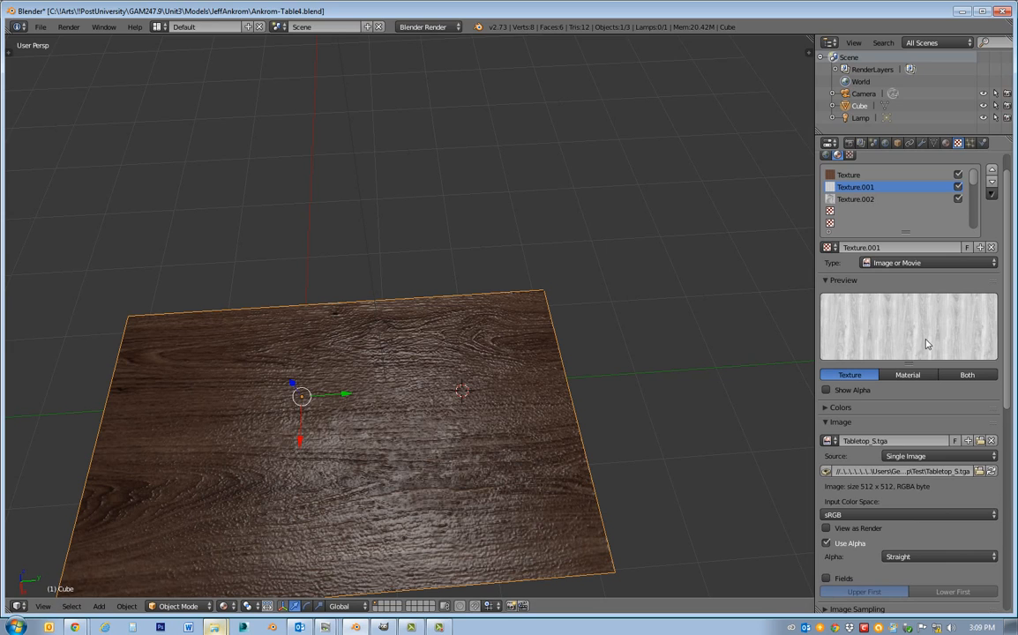
{"action": "mouse_move", "coordinate": [642, 376]}
{"action": "middle_mouse_down"}
{"action": "mouse_move", "coordinate": [640, 407]}
{"action": "mouse_move", "coordinate": [679, 394]}
{"action": "mouse_move", "coordinate": [663, 404]}
{"action": "mouse_move", "coordinate": [649, 394]}
{"action": "middle_mouse_up"}
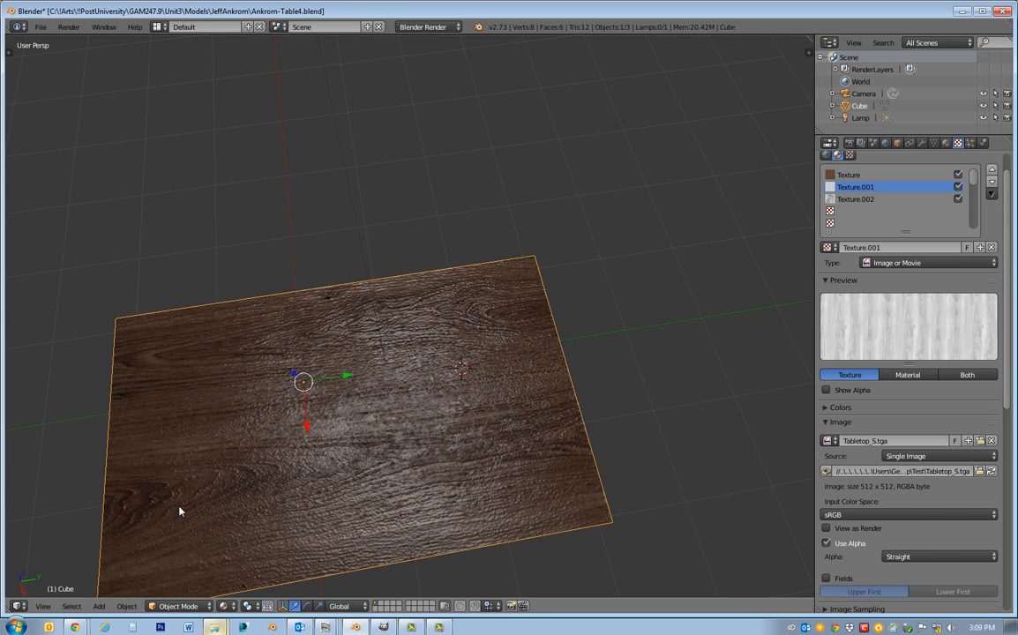
{"action": "middle_click_drag", "start_coordinate": [179, 511], "coordinate": [441, 485]}
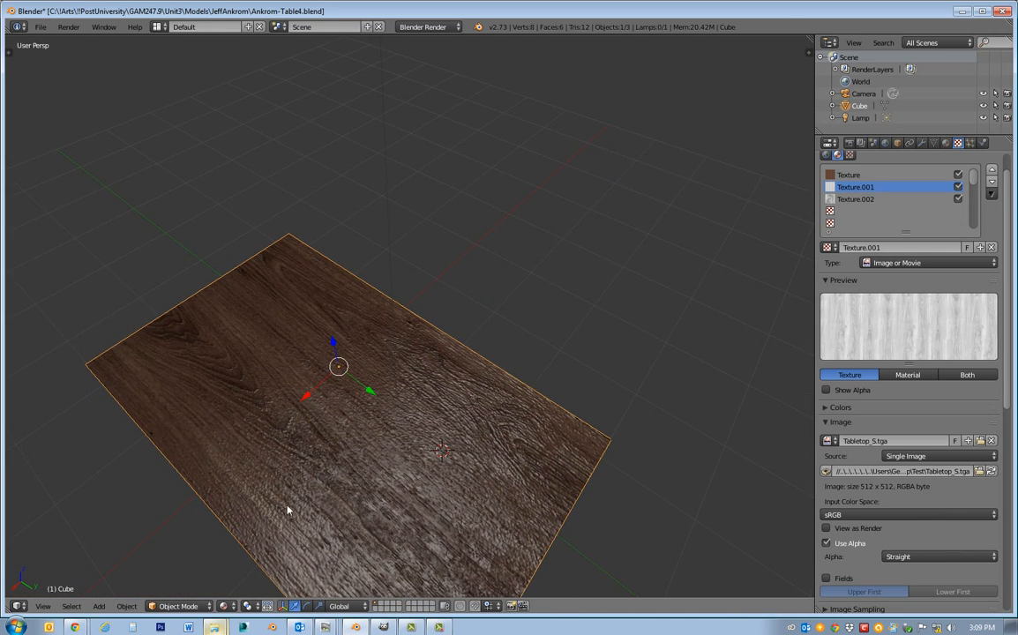
Try a strong negative normal influence of about -1.920, settle on 0.204, and inspect the tabletop from another side.
{"action": "scroll", "coordinate": [936, 420], "scroll_direction": "down", "scroll_amount": 5}
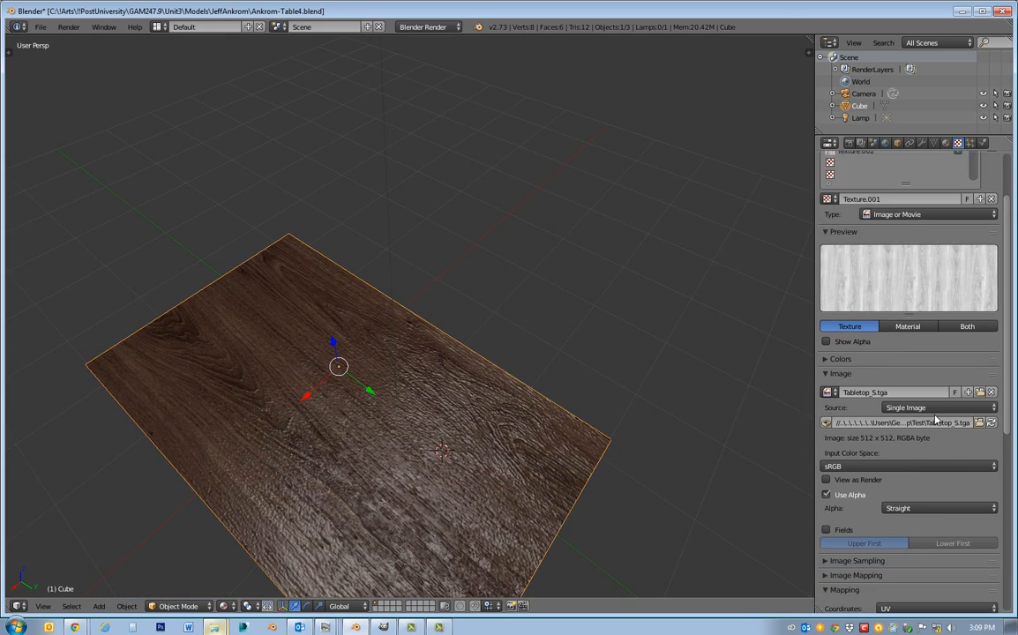
{"action": "scroll", "coordinate": [936, 419], "scroll_direction": "down", "scroll_amount": 5}
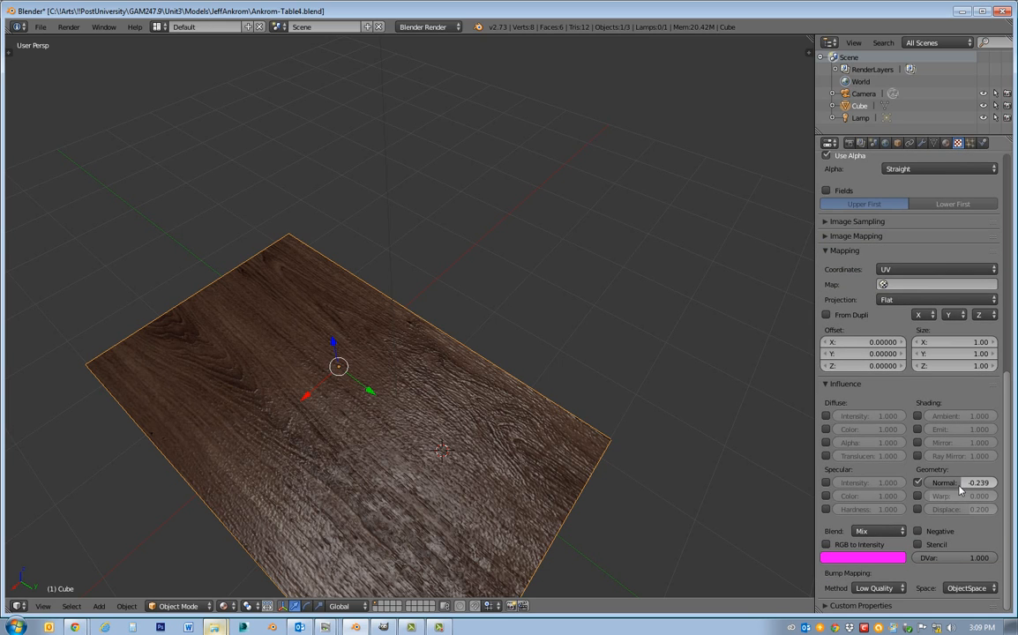
{"action": "mouse_move", "coordinate": [970, 482]}
{"action": "left_mouse_down"}
{"action": "mouse_move", "coordinate": [996, 482]}
{"action": "mouse_move", "coordinate": [891, 483]}
{"action": "left_mouse_up"}
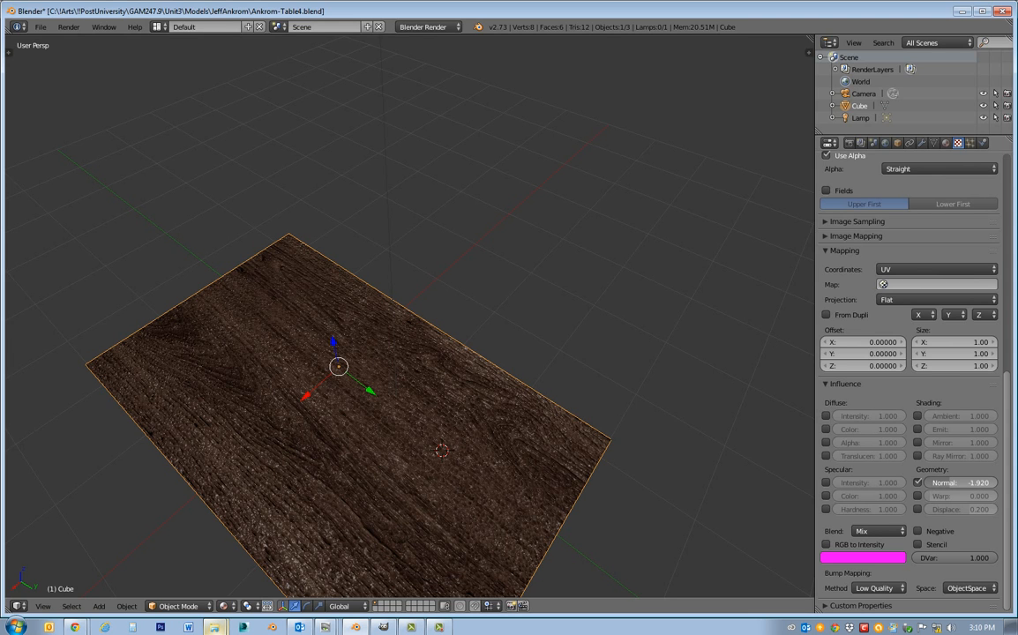
{"action": "mouse_move", "coordinate": [911, 483]}
{"action": "left_mouse_down"}
{"action": "mouse_move", "coordinate": [1005, 483]}
{"action": "mouse_move", "coordinate": [909, 482]}
{"action": "left_mouse_up"}
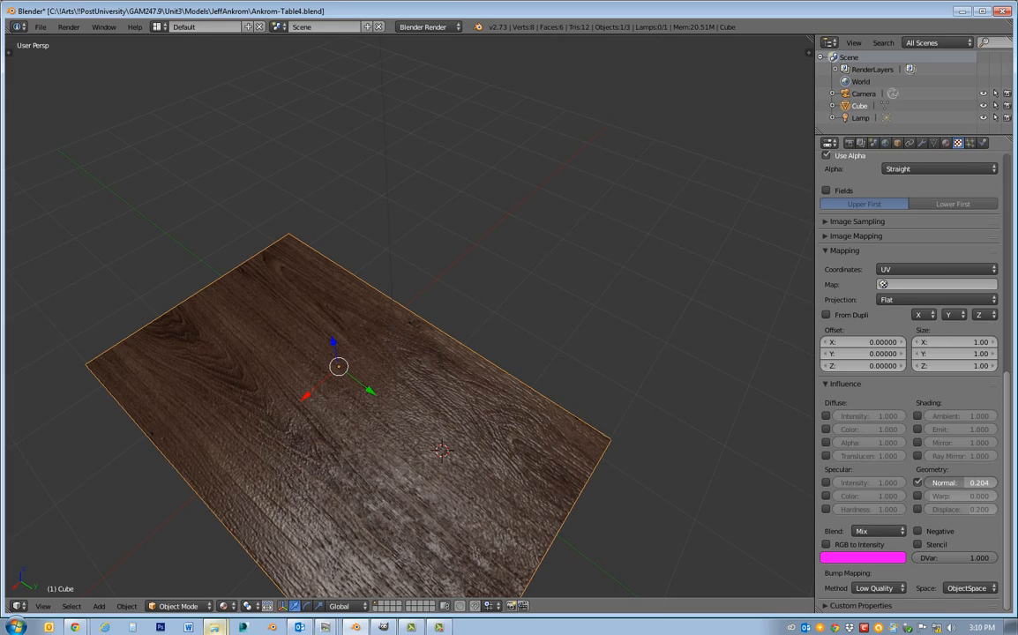
{"action": "middle_click_drag", "start_coordinate": [640, 445], "coordinate": [530, 453]}
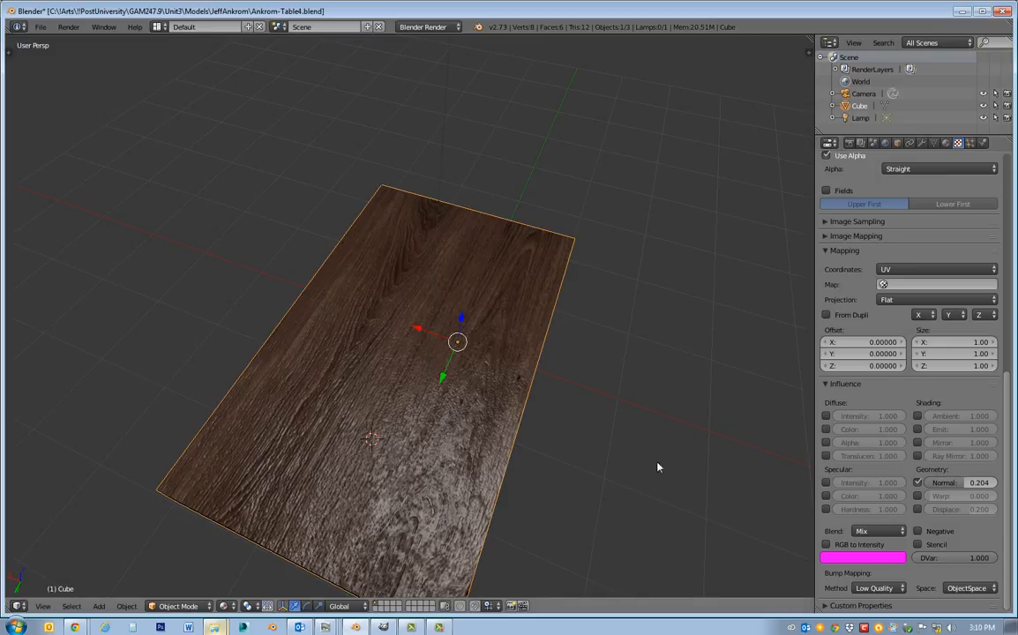
Try the Tabletop_S.tga texture as a normal map in Tangent, Object and World space, and turn the normal map option off again.
{"action": "left_click", "coordinate": [831, 237]}
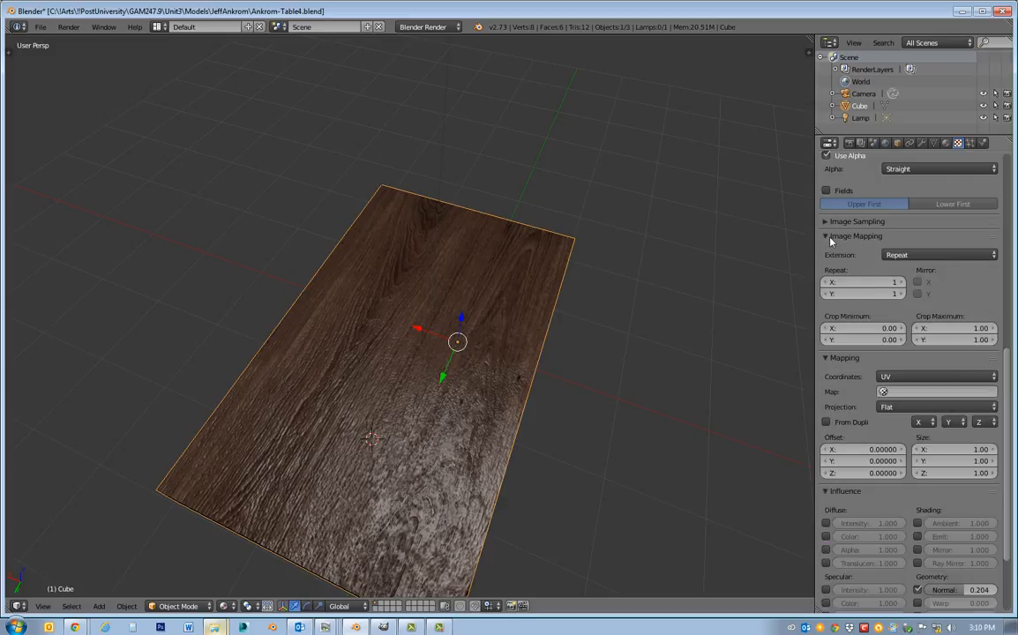
{"action": "left_click", "coordinate": [830, 236]}
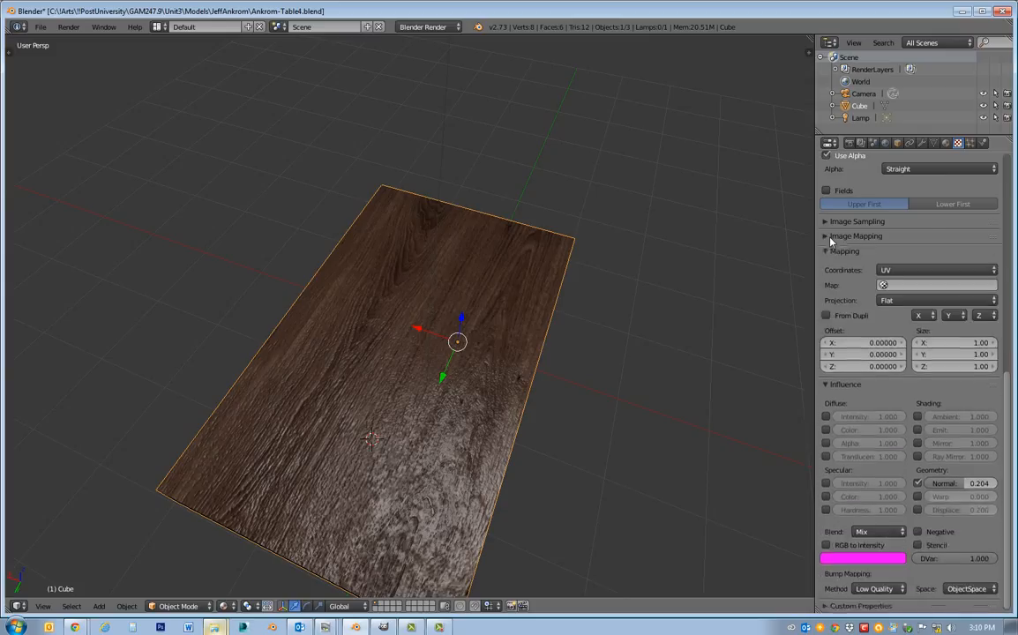
{"action": "left_click", "coordinate": [847, 223]}
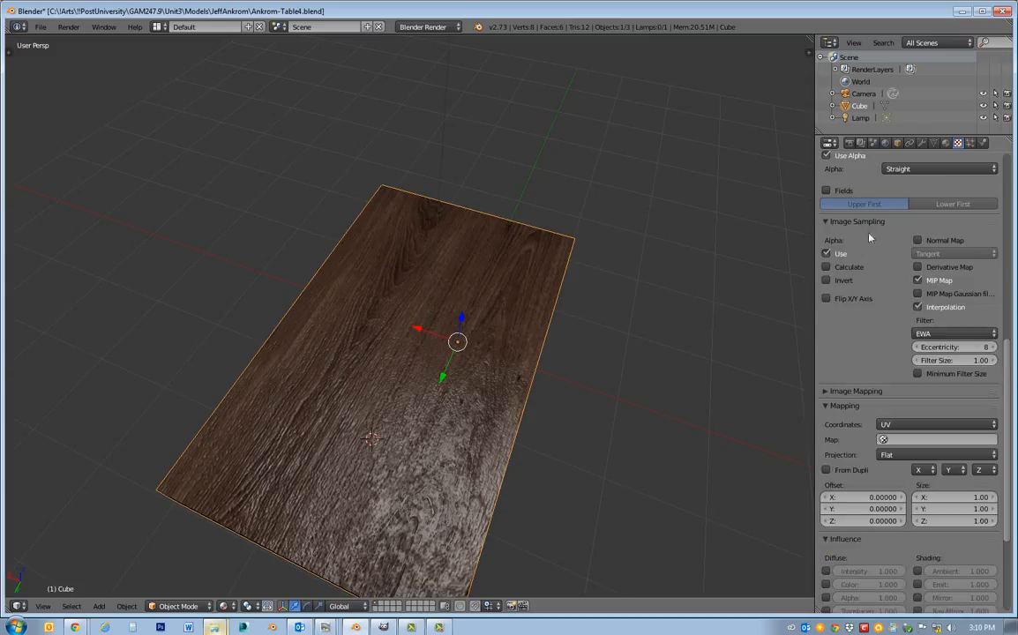
{"action": "left_click", "coordinate": [918, 240]}
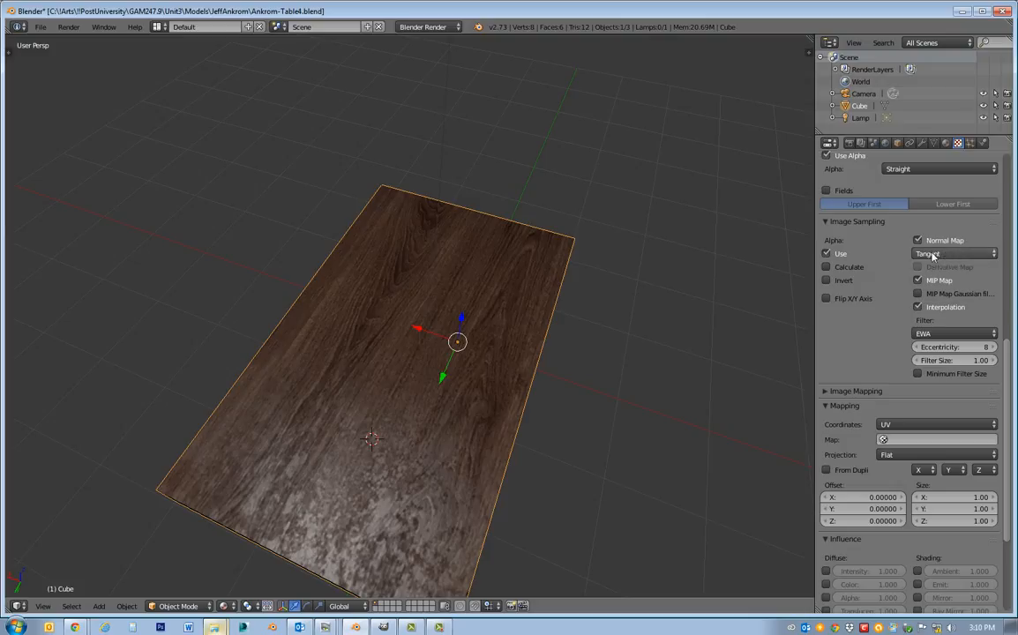
{"action": "left_click", "coordinate": [933, 254]}
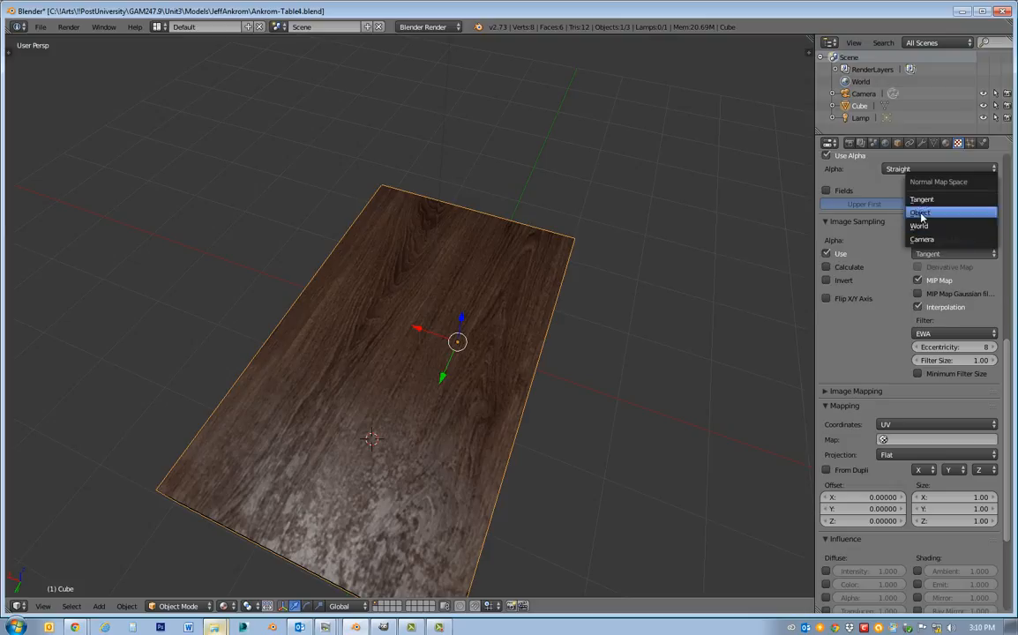
{"action": "left_click", "coordinate": [924, 214]}
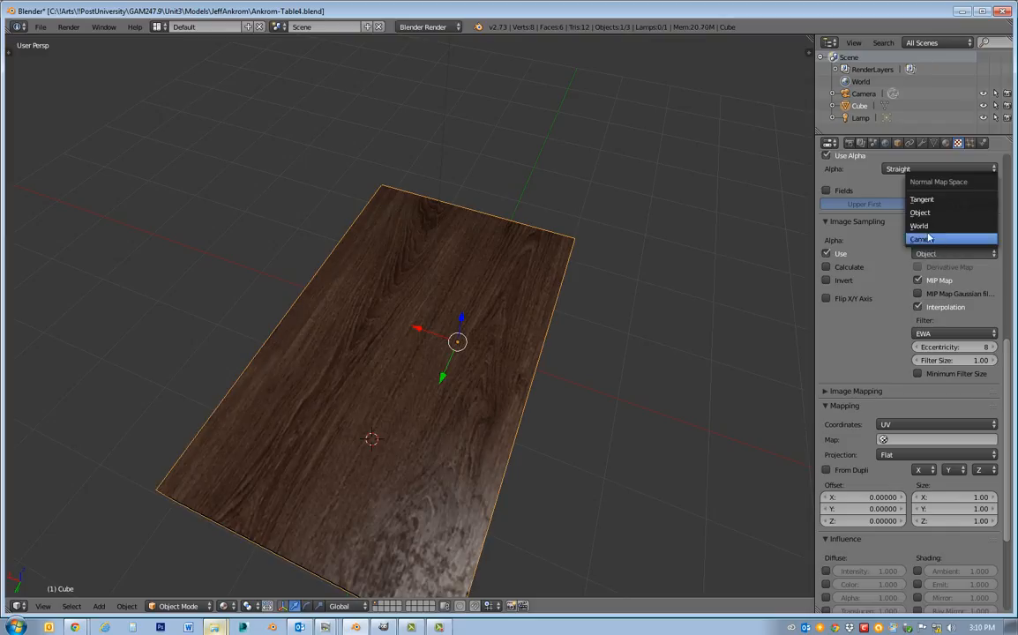
{"action": "left_click", "coordinate": [923, 227]}
{"action": "left_click", "coordinate": [941, 258]}
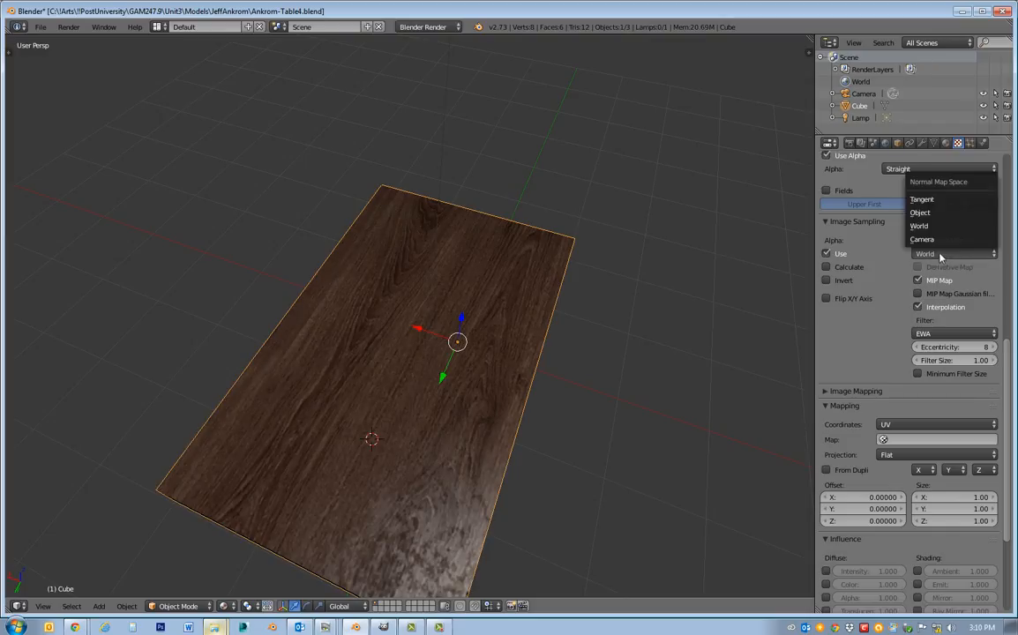
{"action": "left_click", "coordinate": [924, 200]}
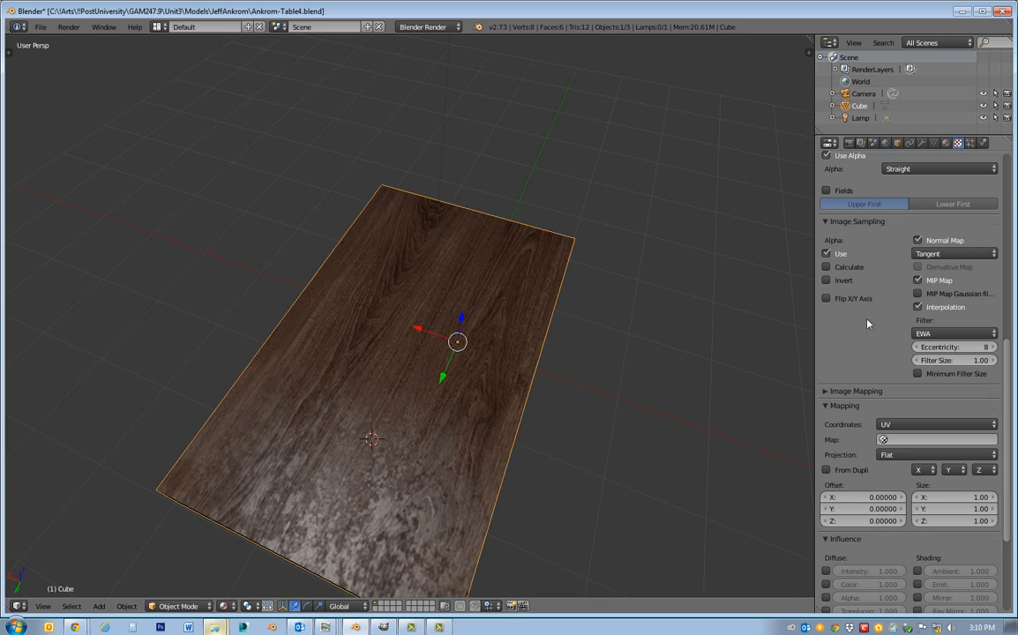
{"action": "left_click", "coordinate": [917, 240]}
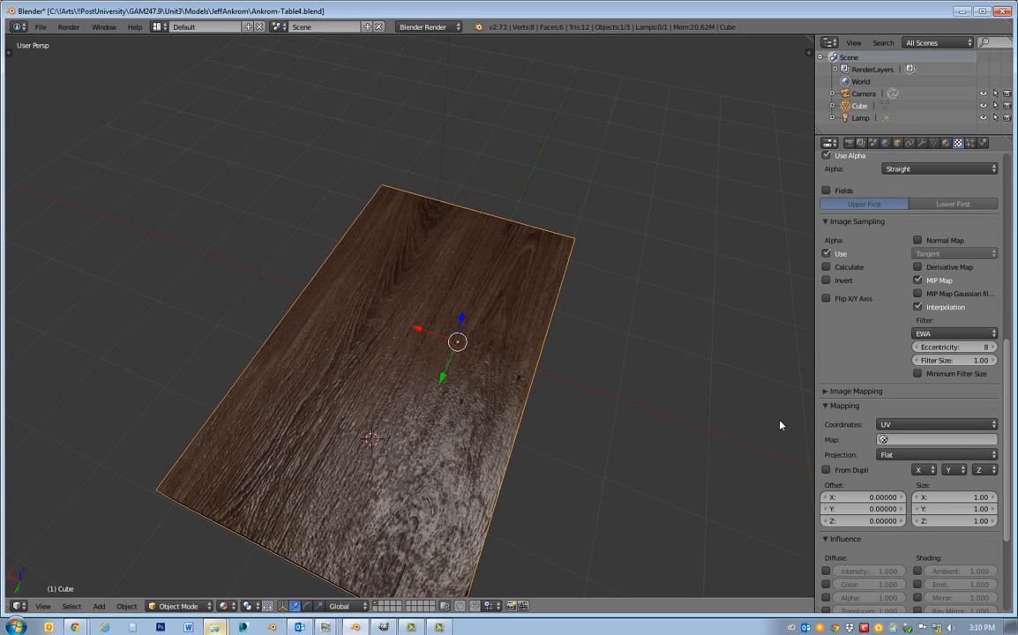
Turn off the Tabletop_S.tga texture's normal influence and inspect the tabletop's specular highlights from several angles.
{"action": "middle_click_drag", "start_coordinate": [535, 464], "coordinate": [420, 479]}
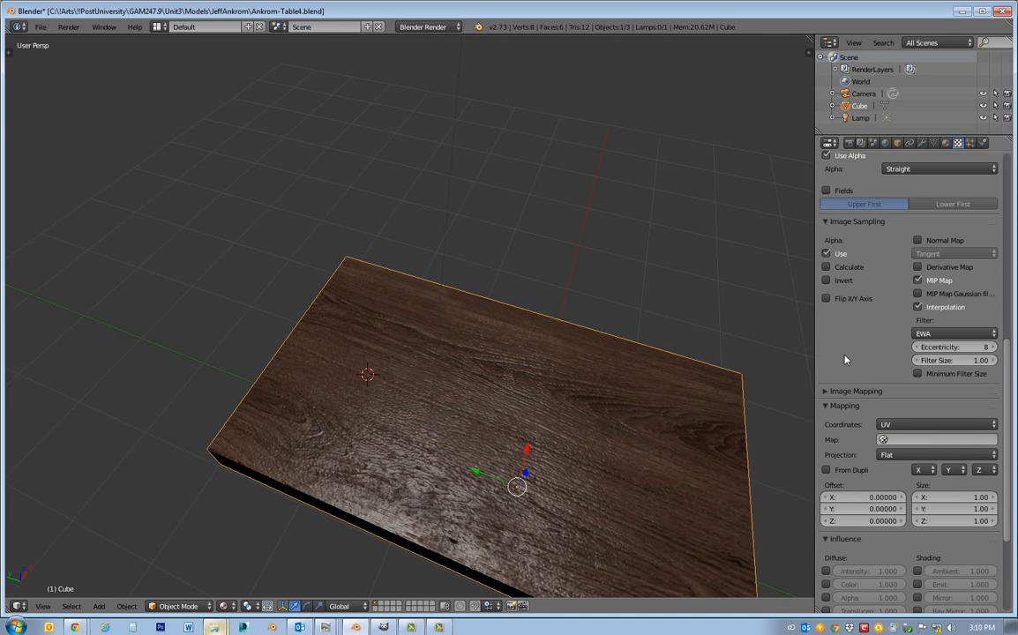
{"action": "scroll", "coordinate": [844, 359], "scroll_direction": "down", "scroll_amount": 6}
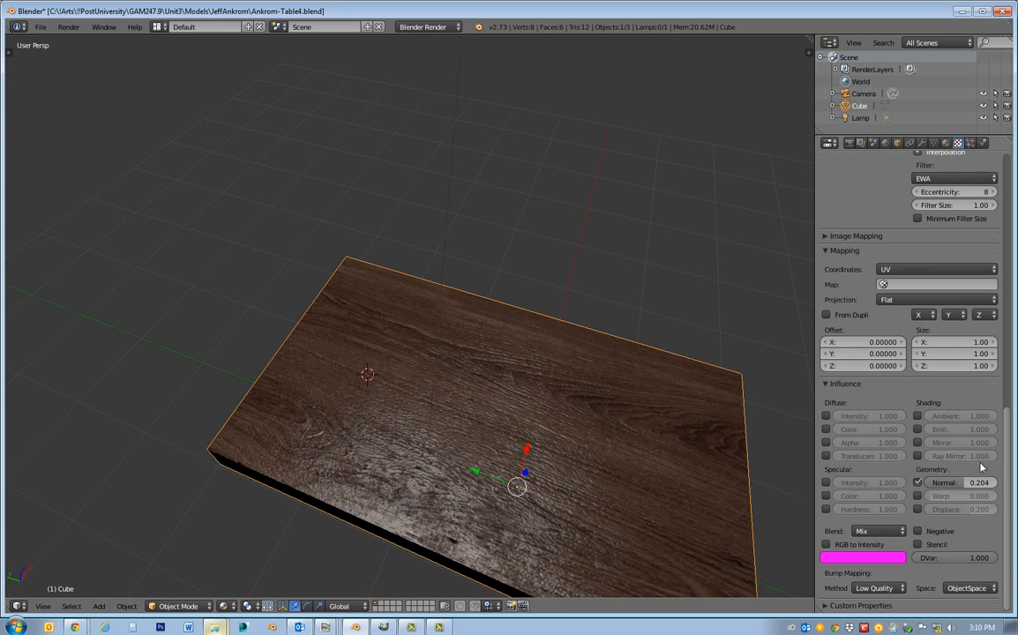
{"action": "left_click", "coordinate": [917, 483]}
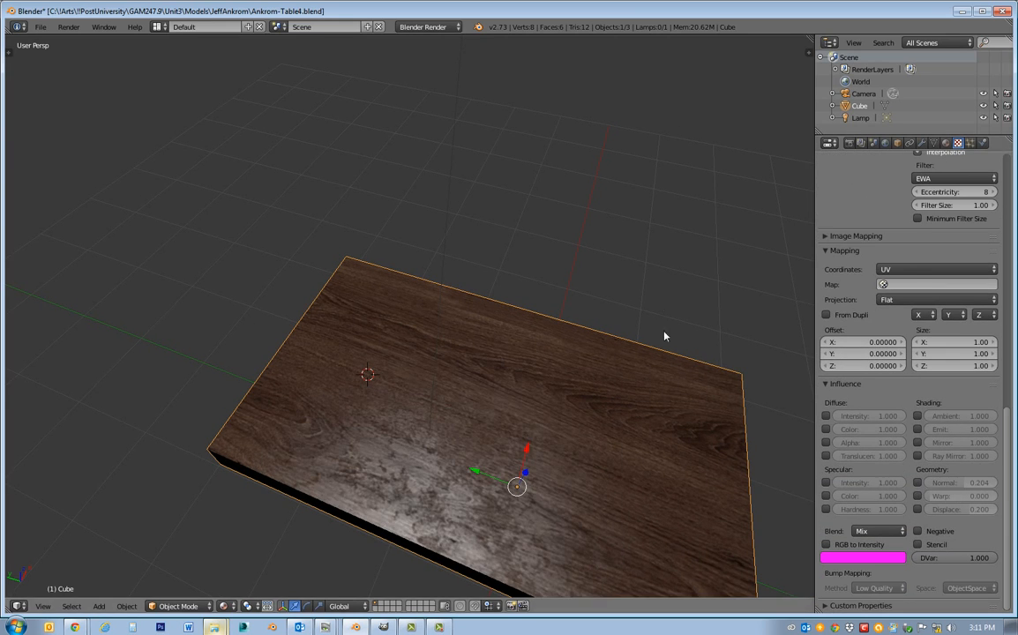
{"action": "middle_click_drag", "start_coordinate": [568, 223], "coordinate": [351, 414]}
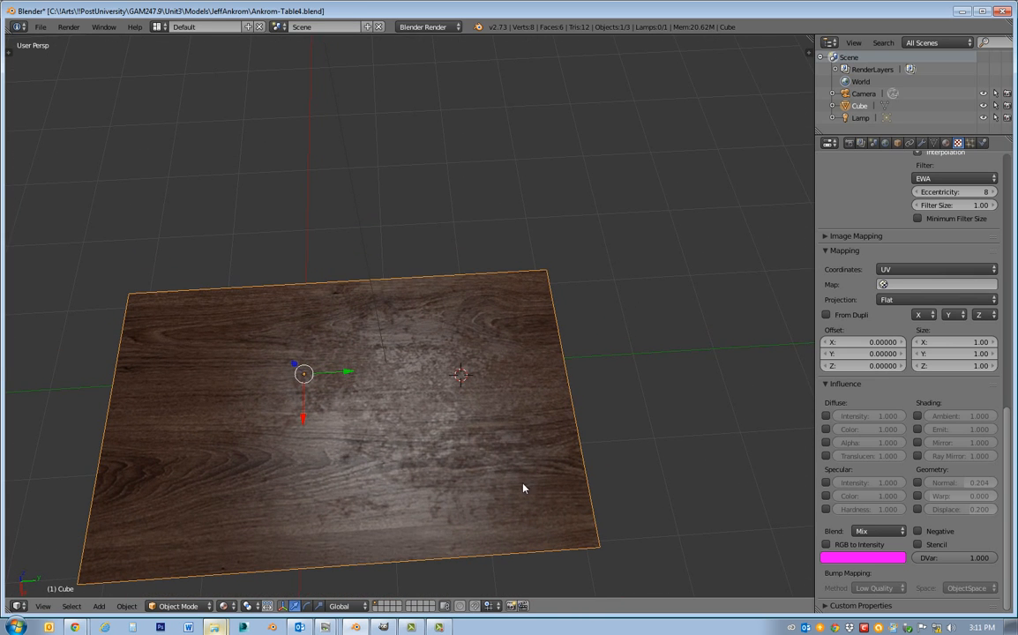
{"action": "middle_click_drag", "start_coordinate": [421, 458], "coordinate": [264, 404]}
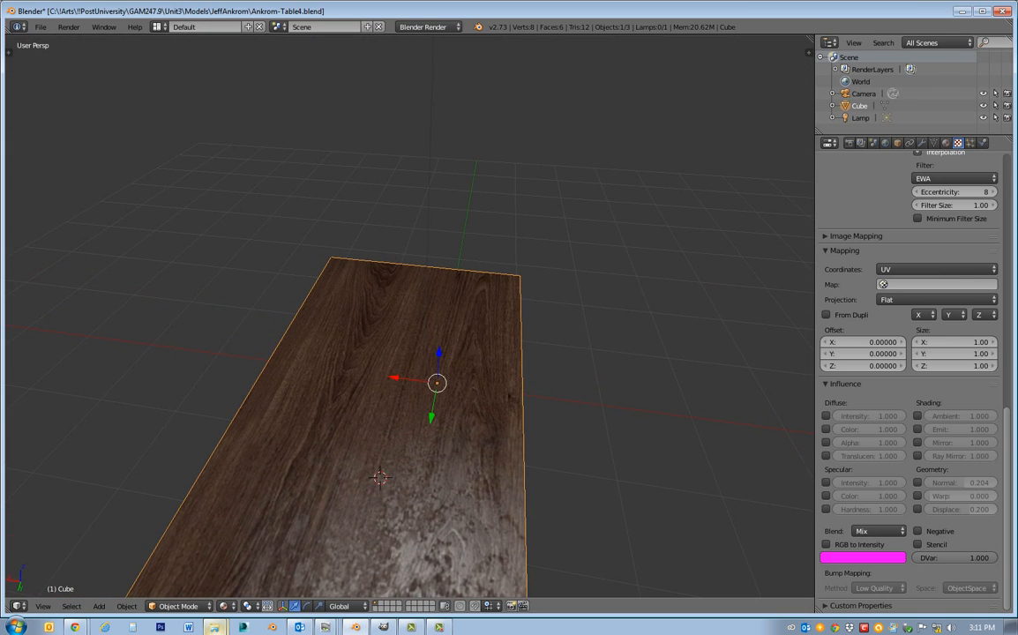